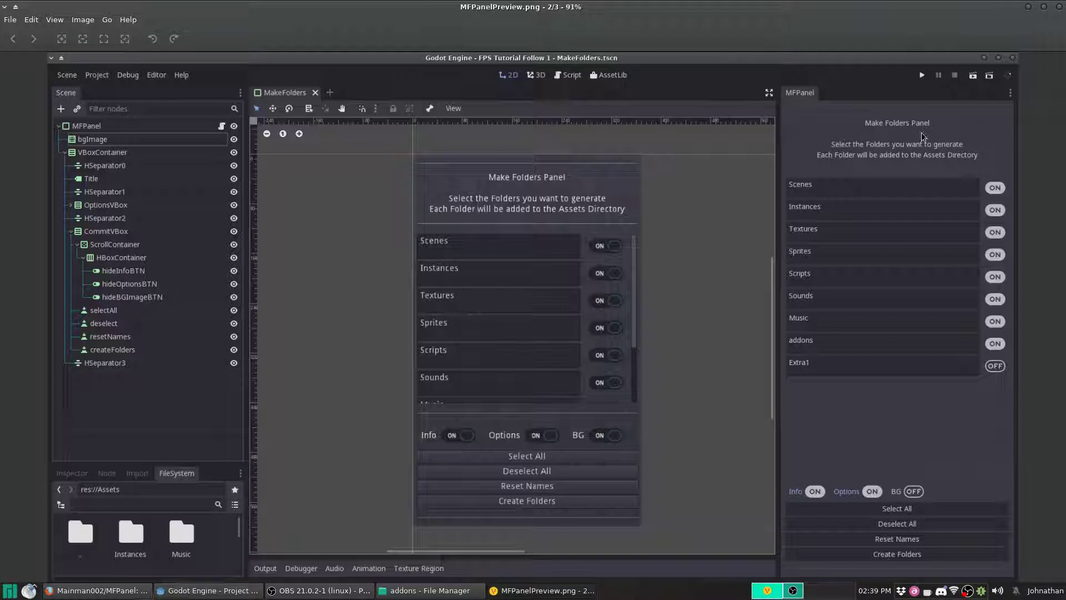
# Close the panel preview image and bring the MFPanel GitHub page in Firefox to the front
pyautogui.click(1058, 8)
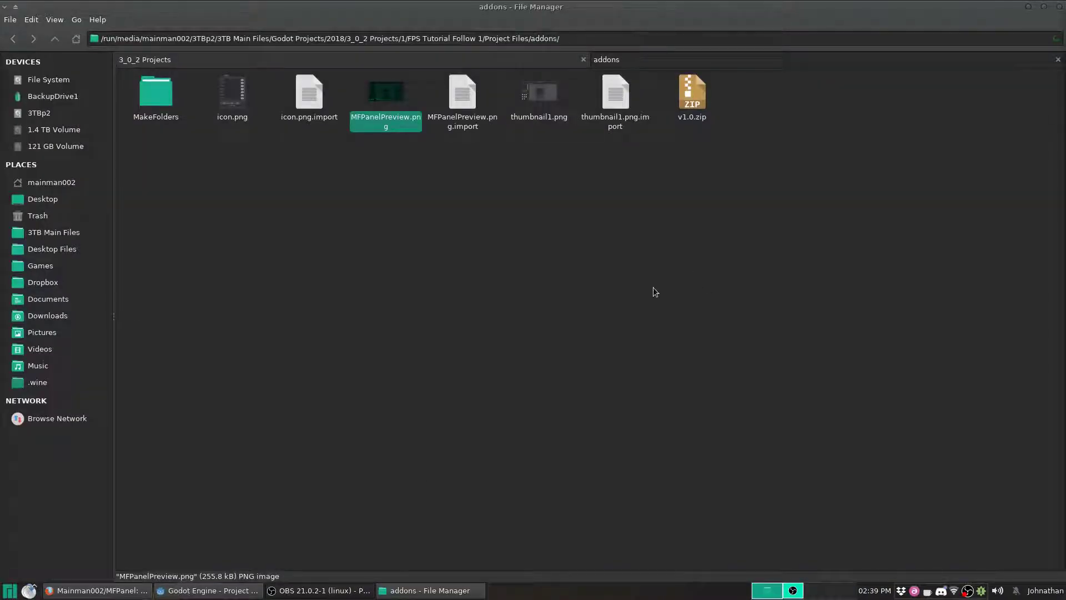
pyautogui.click(211, 582)
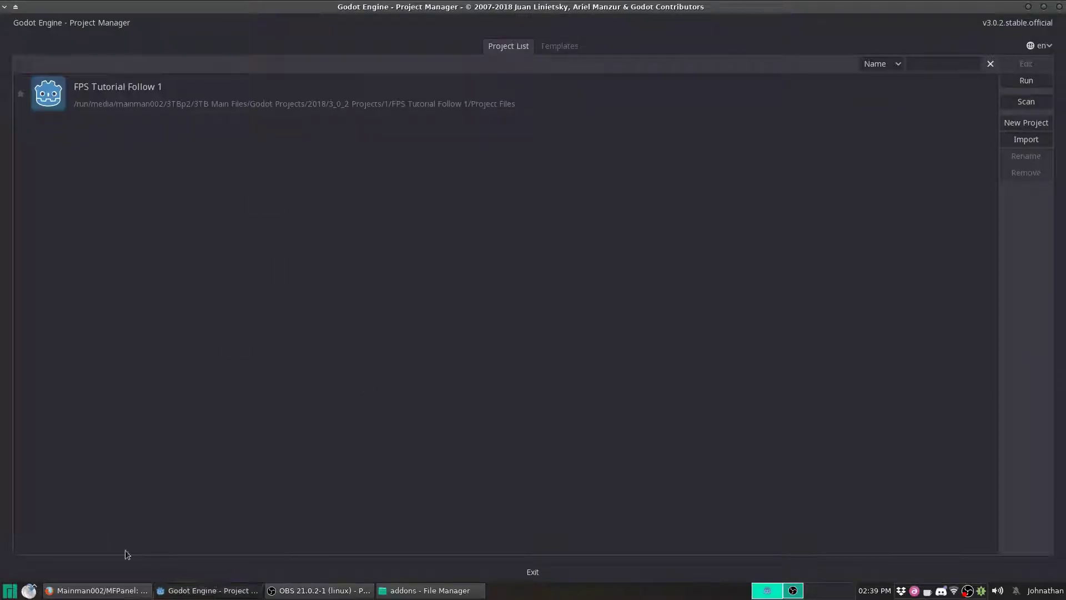
pyautogui.click(127, 590)
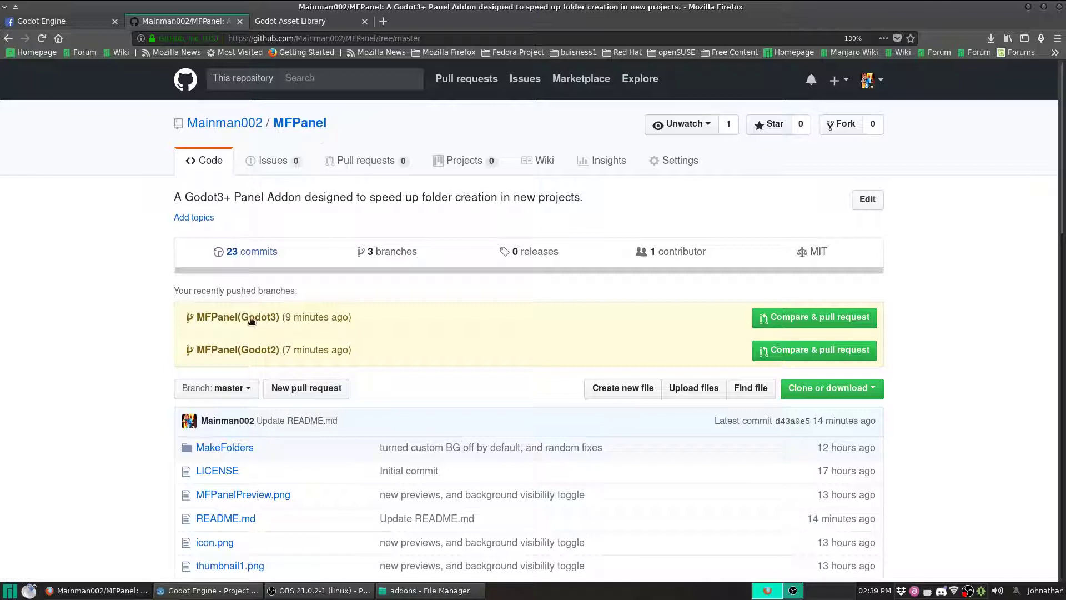
# Switch the MFPanel repository from master to the MFPanel(Godot3) branch
pyautogui.scroll(-5, 143, 340)
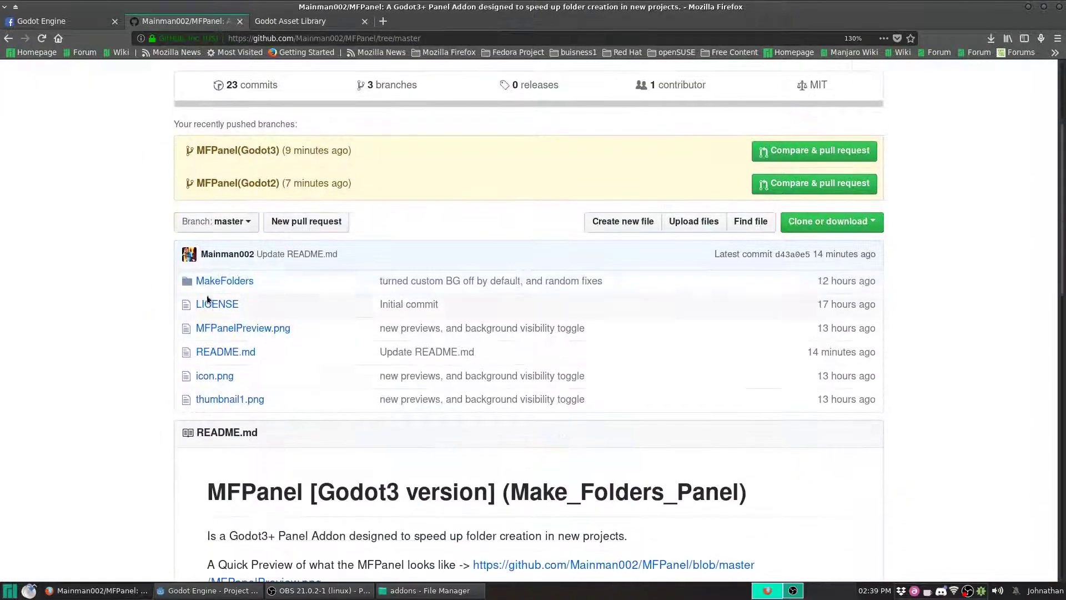
pyautogui.click(245, 222)
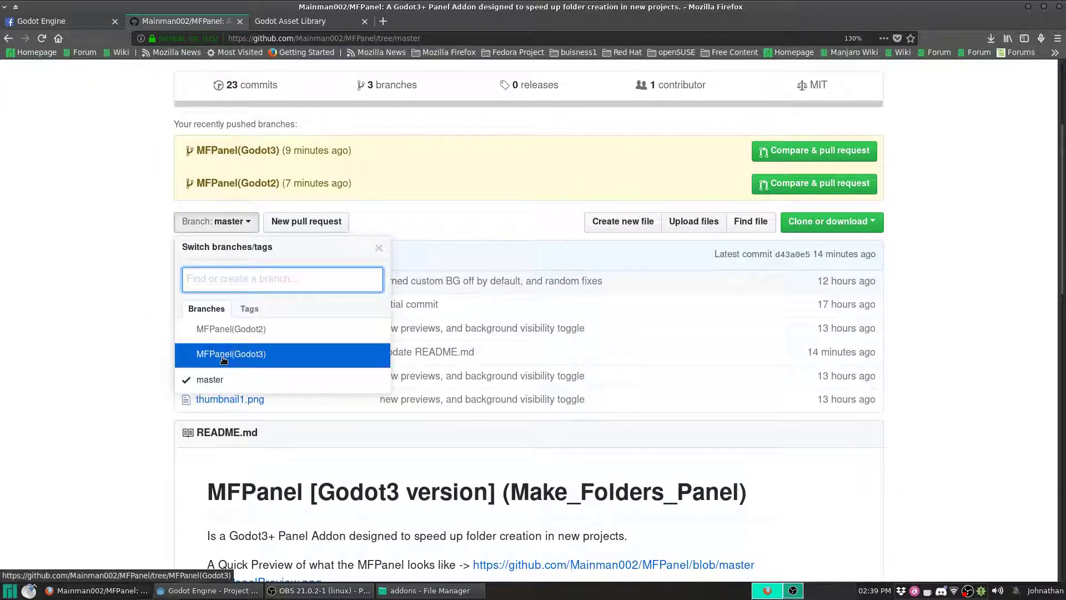
pyautogui.click(264, 354)
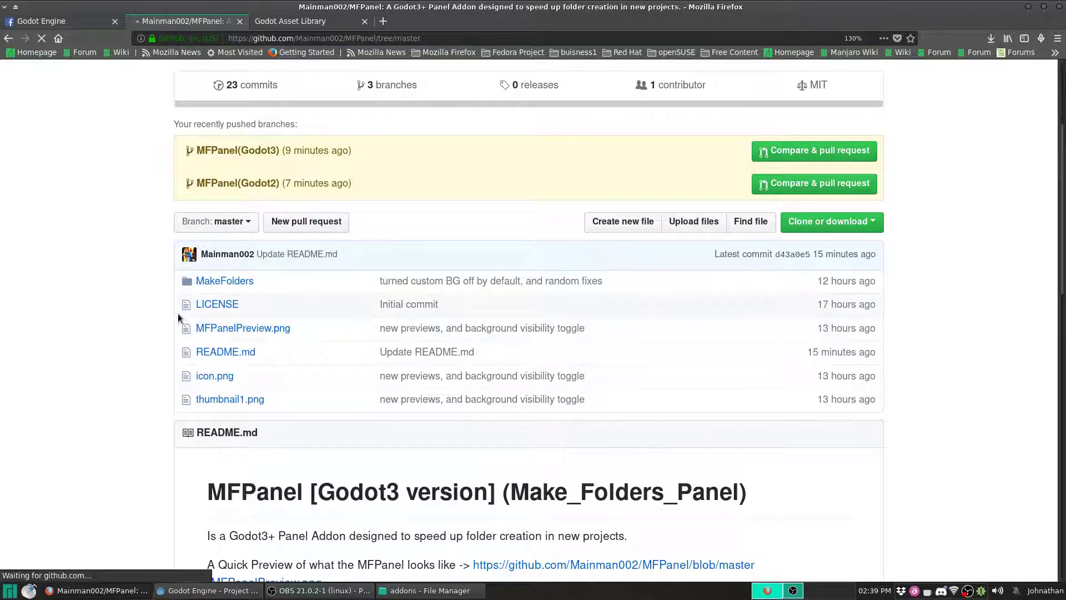
# Scroll through the MFPanel(Godot3) README instructions and back up
pyautogui.scroll(-5, 122, 324)
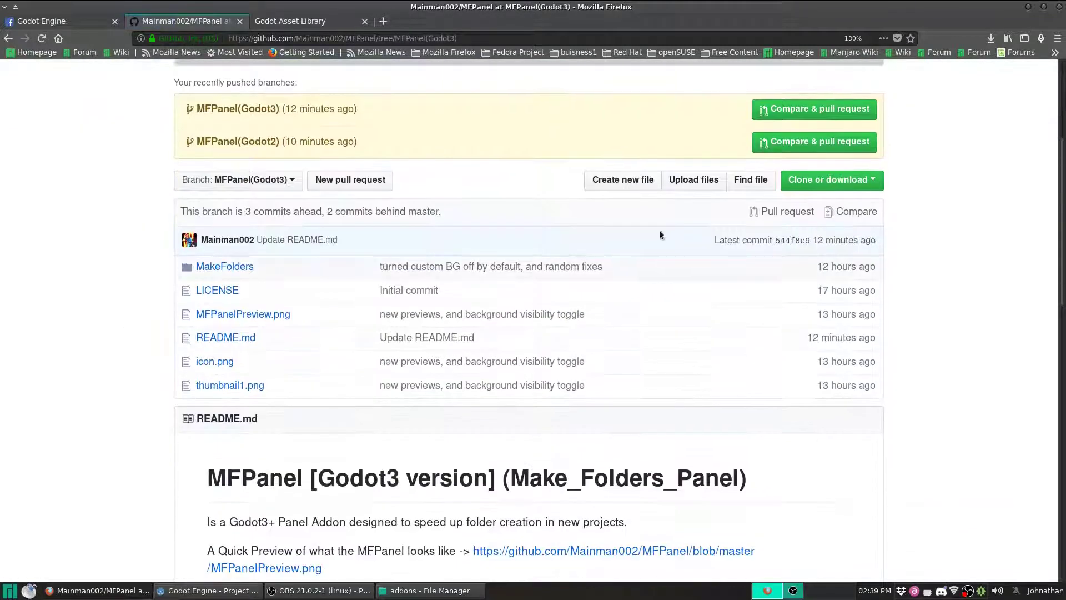
pyautogui.scroll(-3, 209, 369)
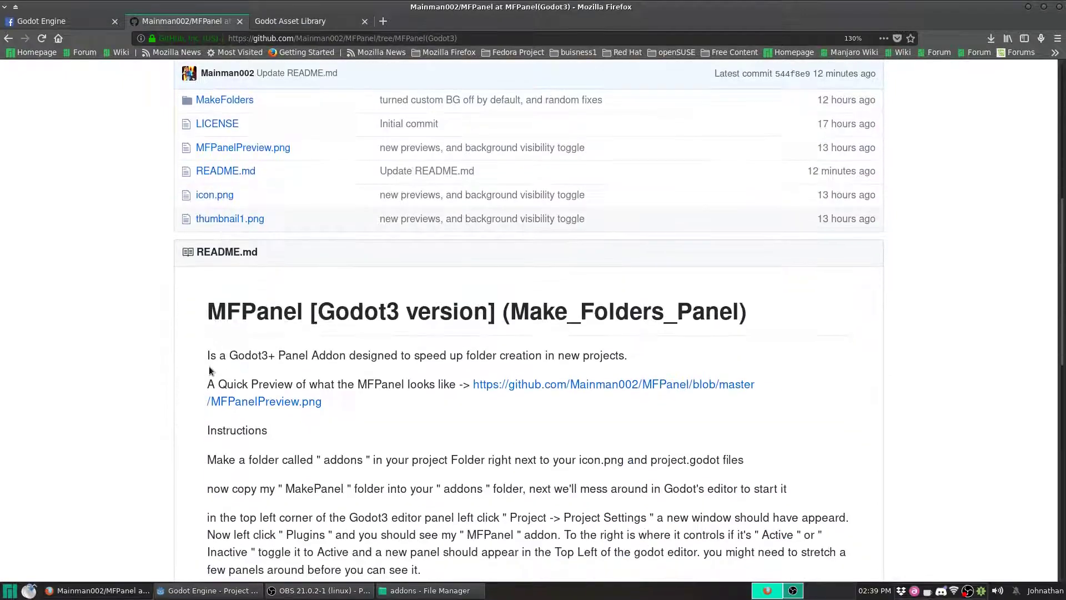
pyautogui.scroll(-2, 166, 349)
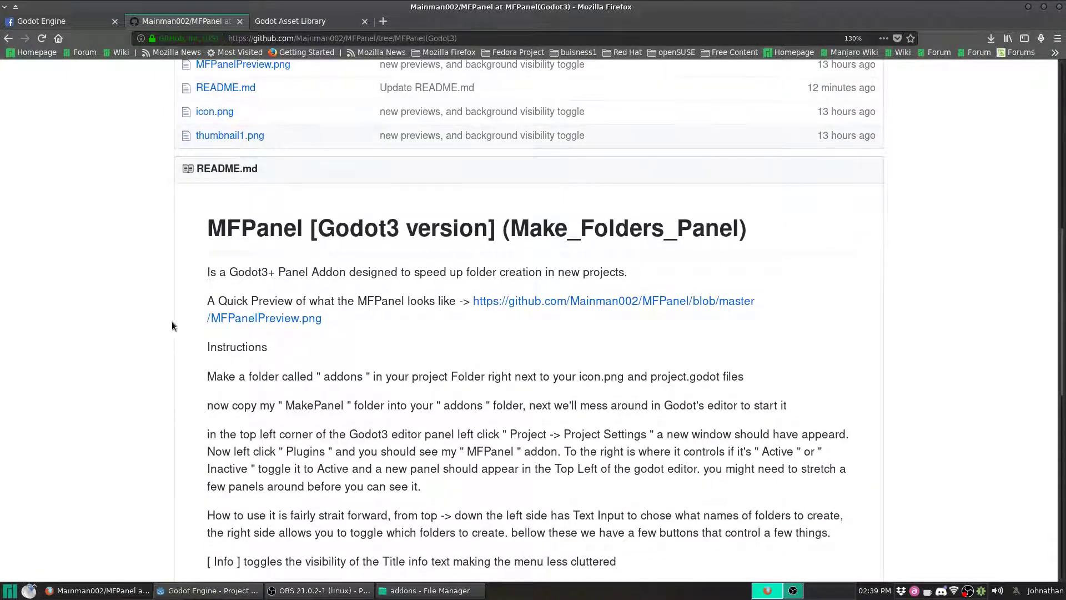
pyautogui.scroll(-2, 167, 284)
pyautogui.scroll(-1, 171, 275)
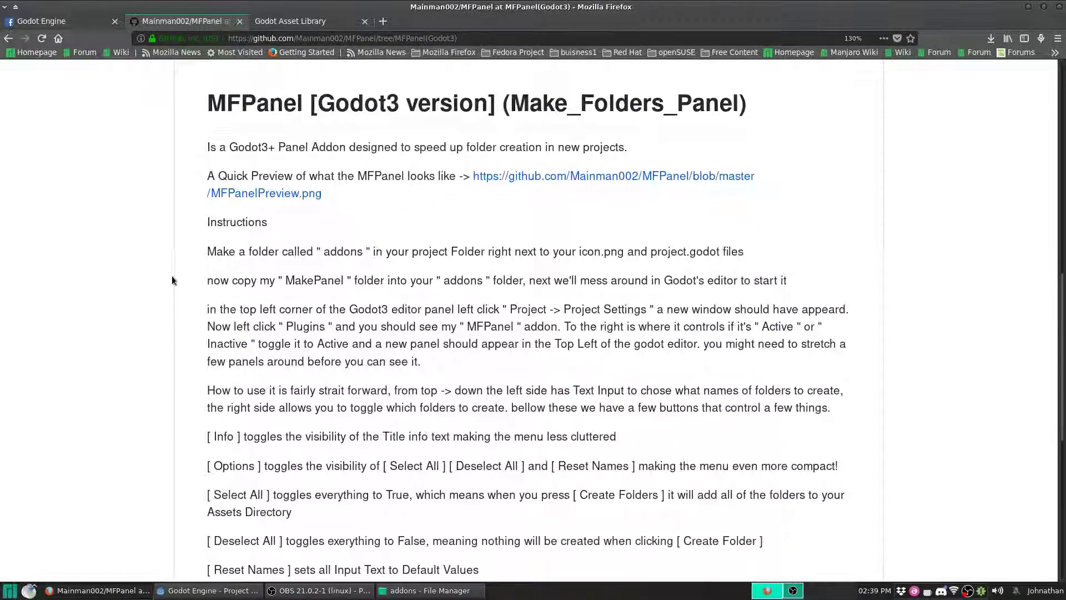
pyautogui.scroll(-2, 388, 311)
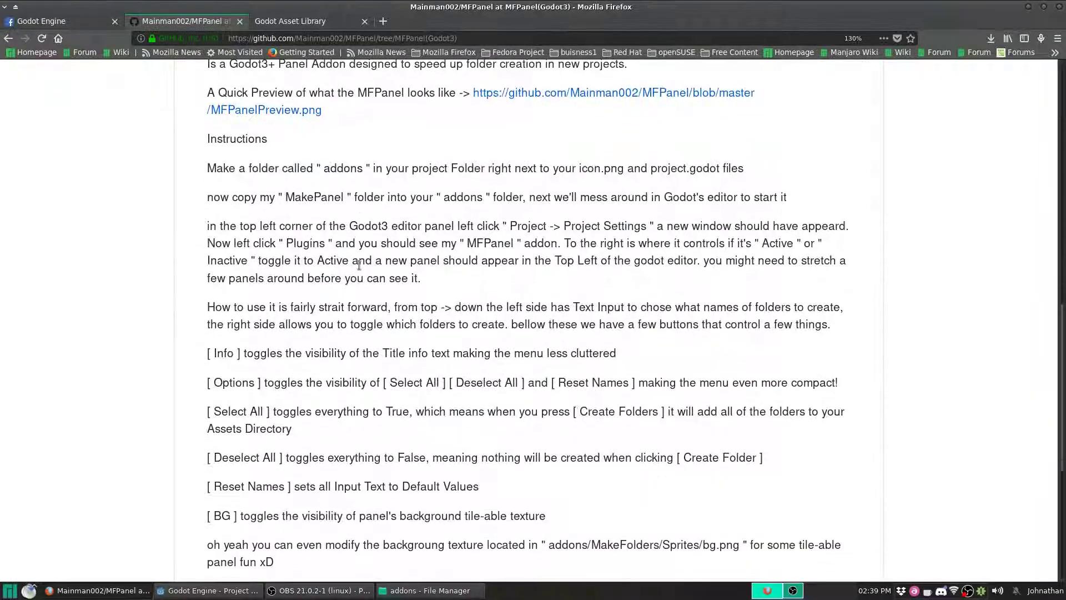
pyautogui.scroll(-5, 344, 278)
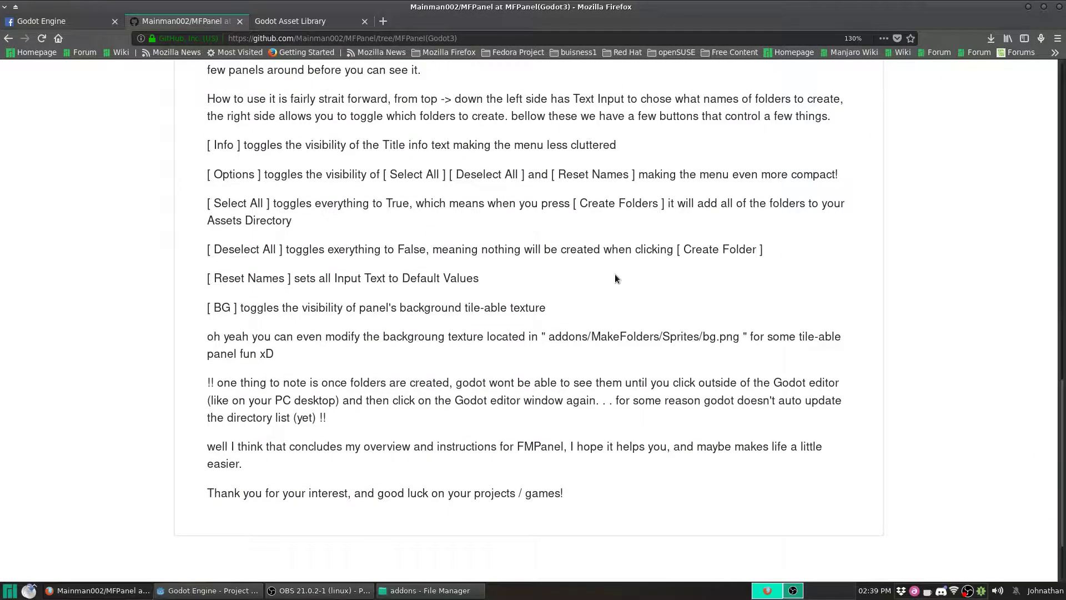
pyautogui.scroll(15, 824, 255)
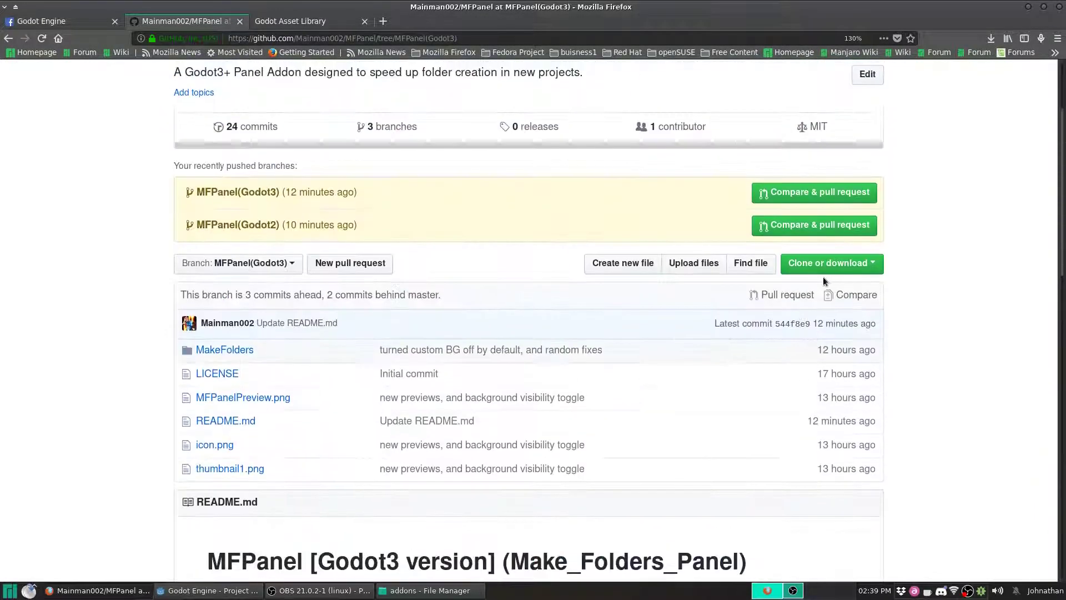
# Save the MFPanel(Godot3) branch as a ZIP via Download ZIP, then return to the Project Manager
pyautogui.click(831, 267)
pyautogui.click(766, 380)
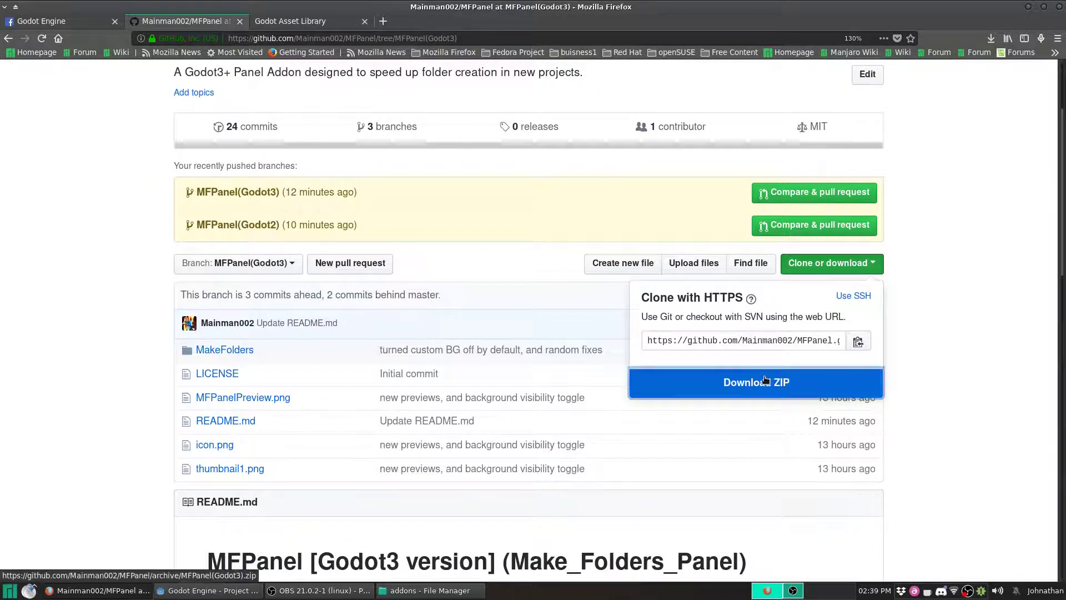
pyautogui.click(183, 272)
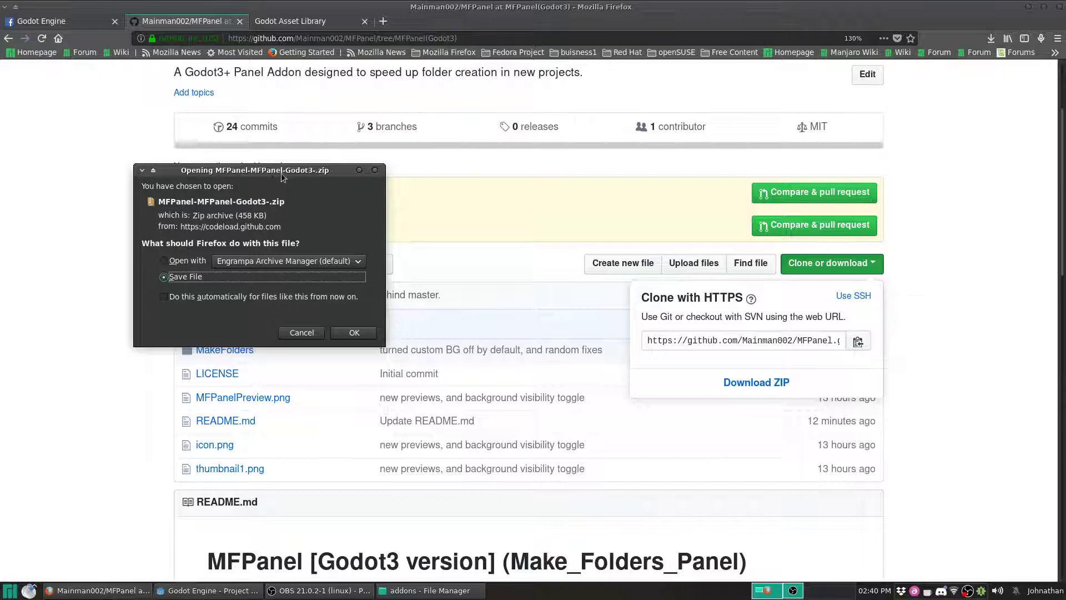
pyautogui.click(308, 335)
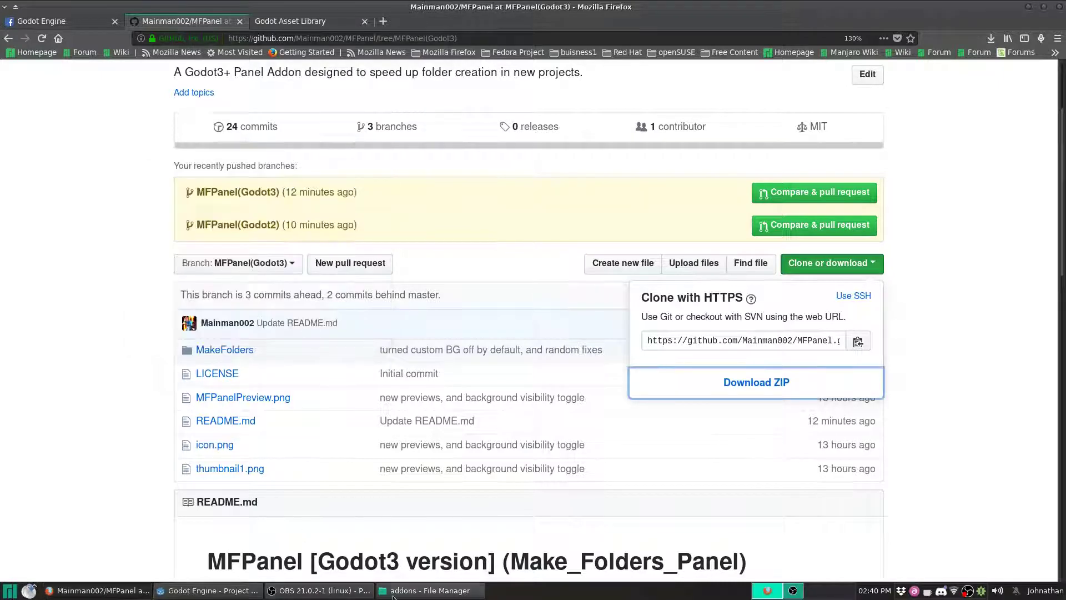
pyautogui.click(256, 593)
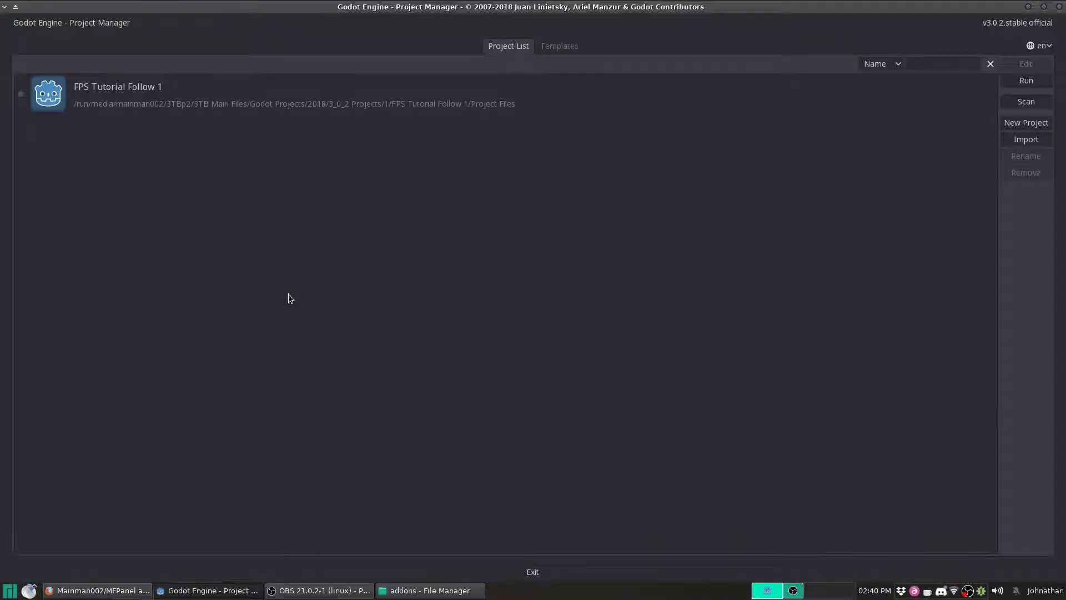
# Start a new project and select the empty MFPanel Tutorial folder as its location
pyautogui.click(1011, 123)
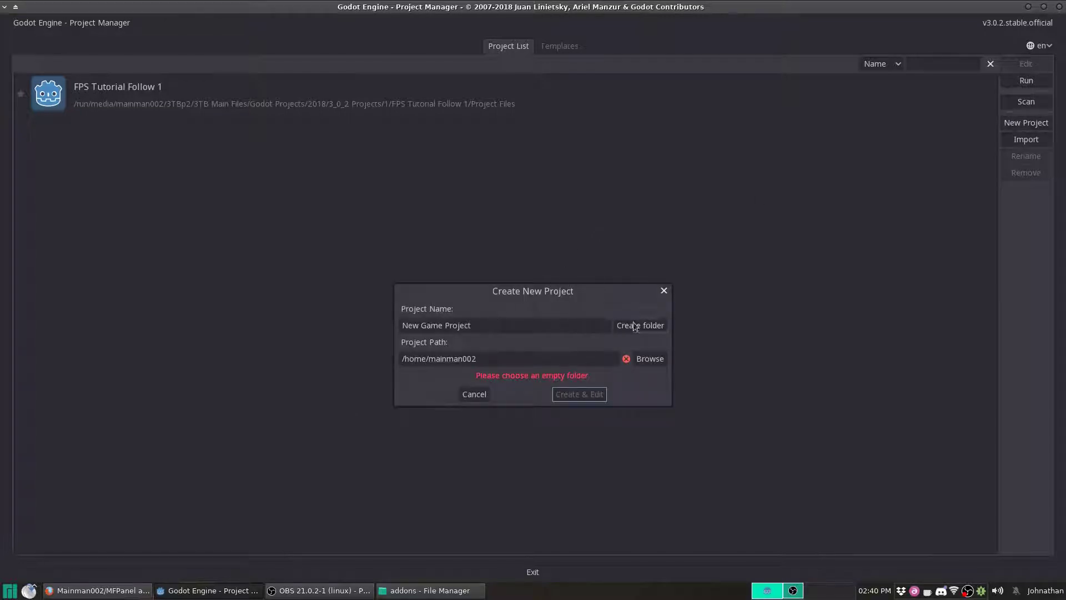
pyautogui.click(644, 357)
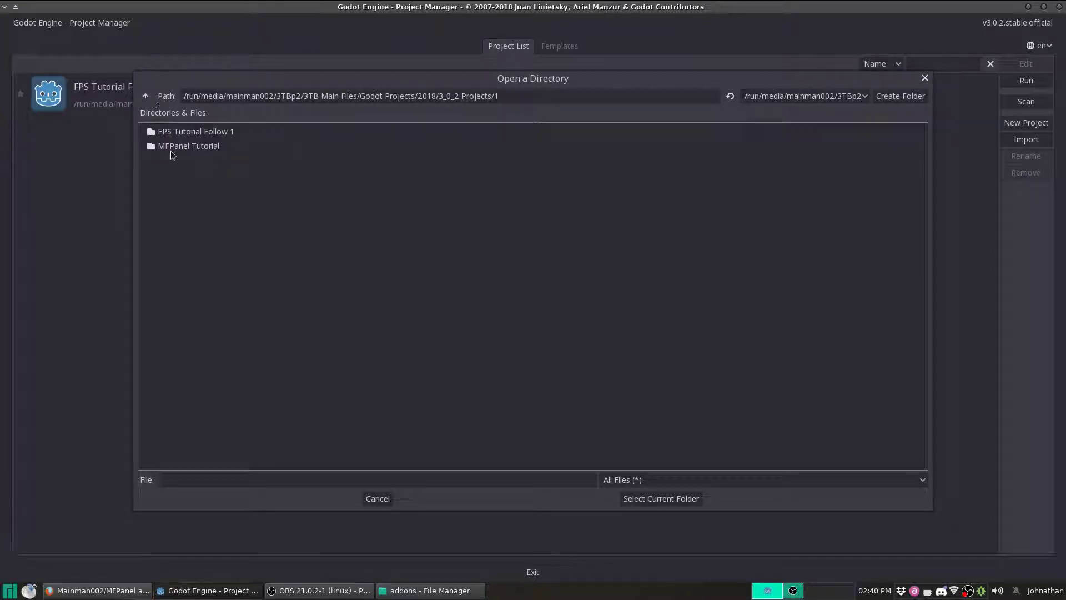
pyautogui.doubleClick(189, 146)
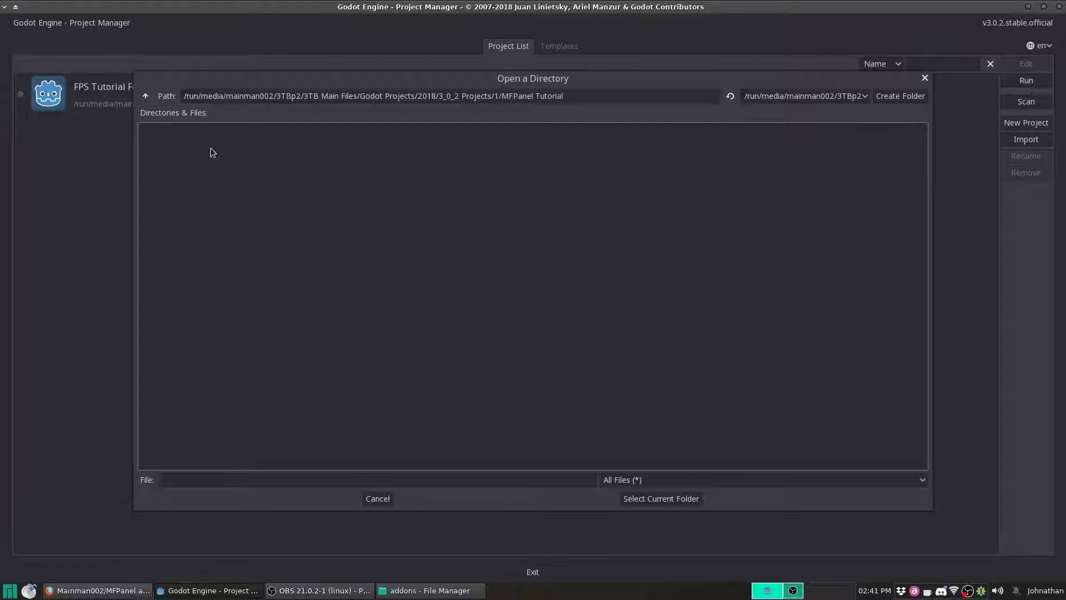
pyautogui.click(380, 480)
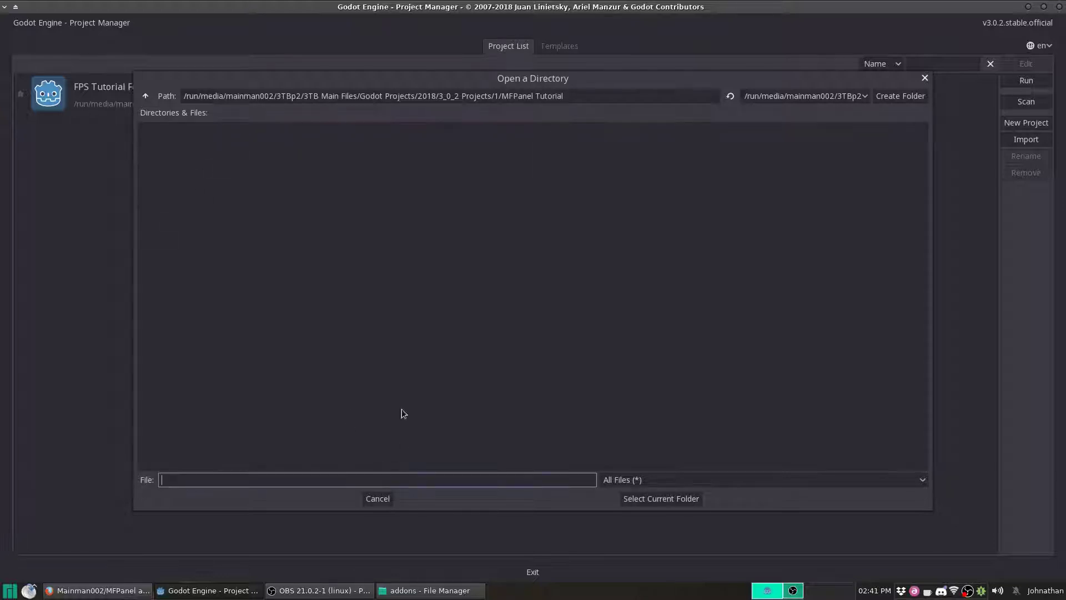
pyautogui.click(672, 501)
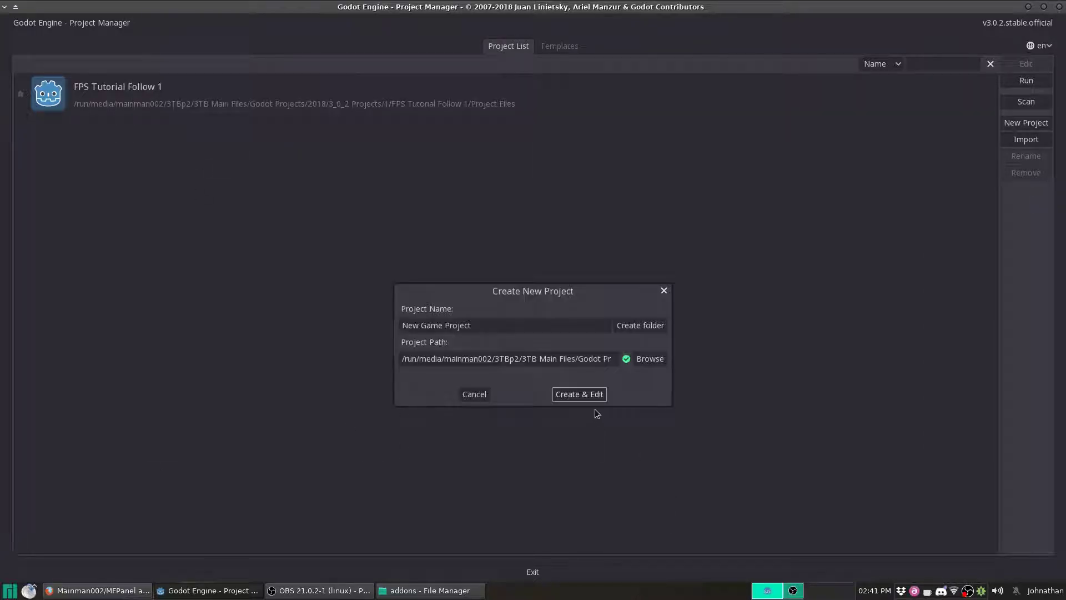
# Name the project 'MFPanel Tutorial' and create it, opening it in the editor
pyautogui.moveTo(483, 326); pyautogui.dragTo(368, 331)
pyautogui.write('MFPanel Tutorial')
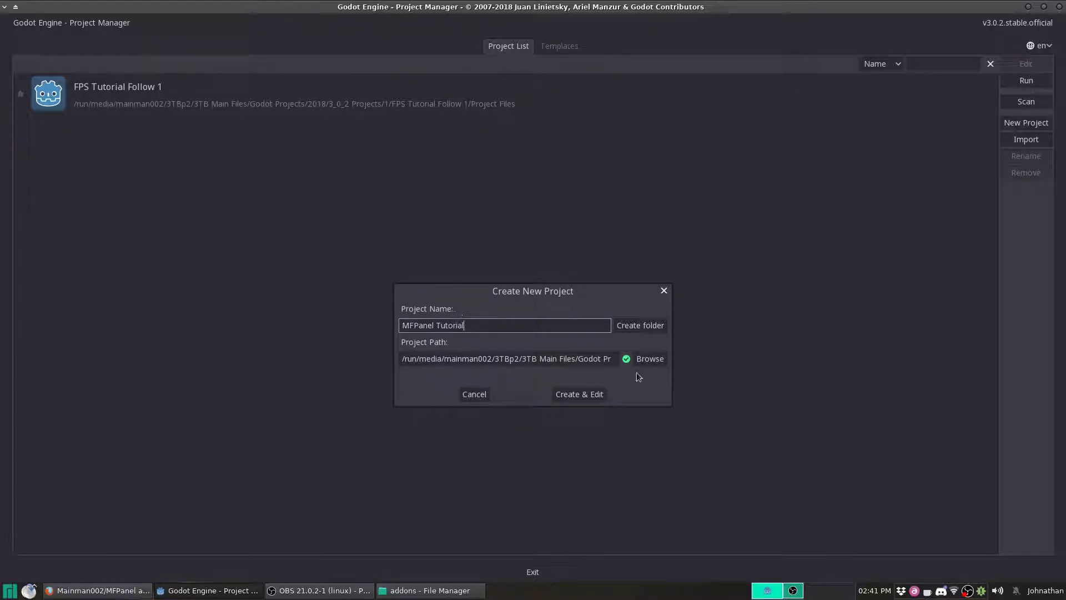
pyautogui.click(594, 395)
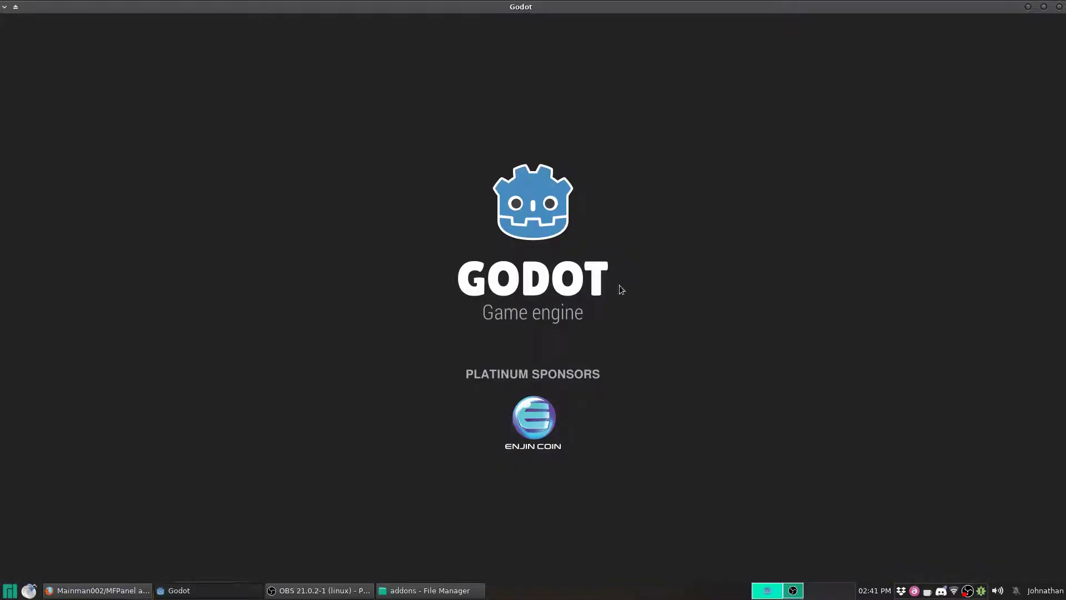
pyautogui.moveTo(598, 314); pyautogui.dragTo(516, 298, button='middle')
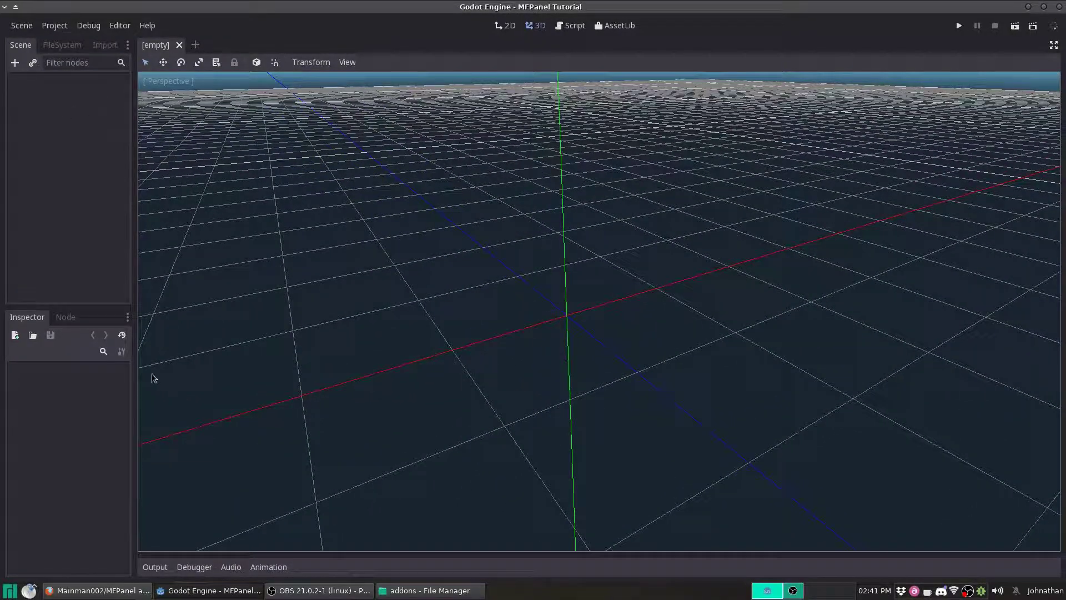
pyautogui.click(395, 592)
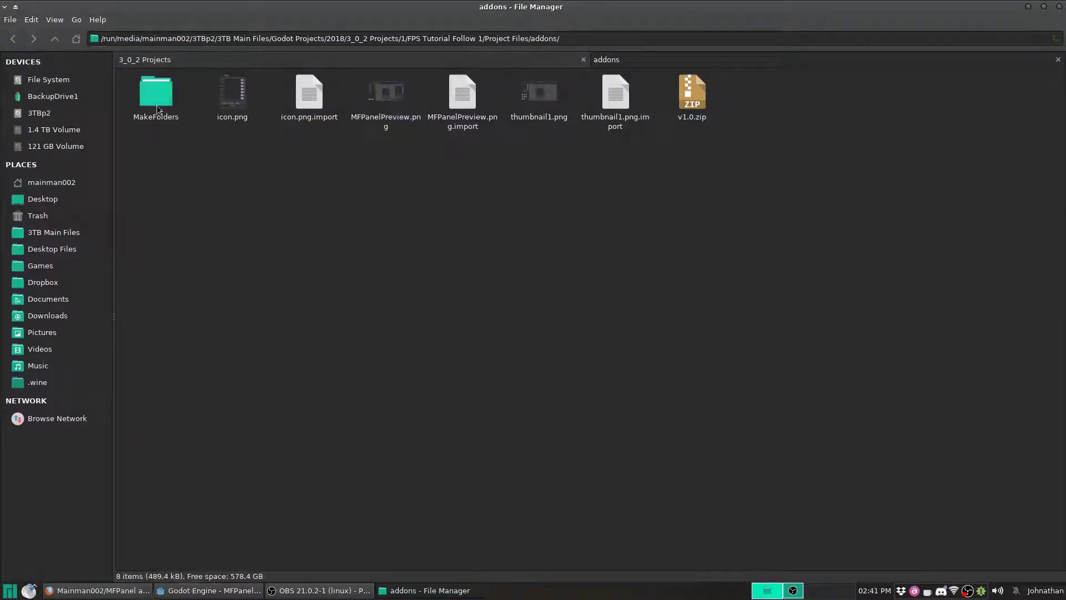
# Go up four levels in File Manager to the 3_0_2 Projects folder
pyautogui.click(53, 40)
pyautogui.click(52, 41)
pyautogui.click(52, 41)
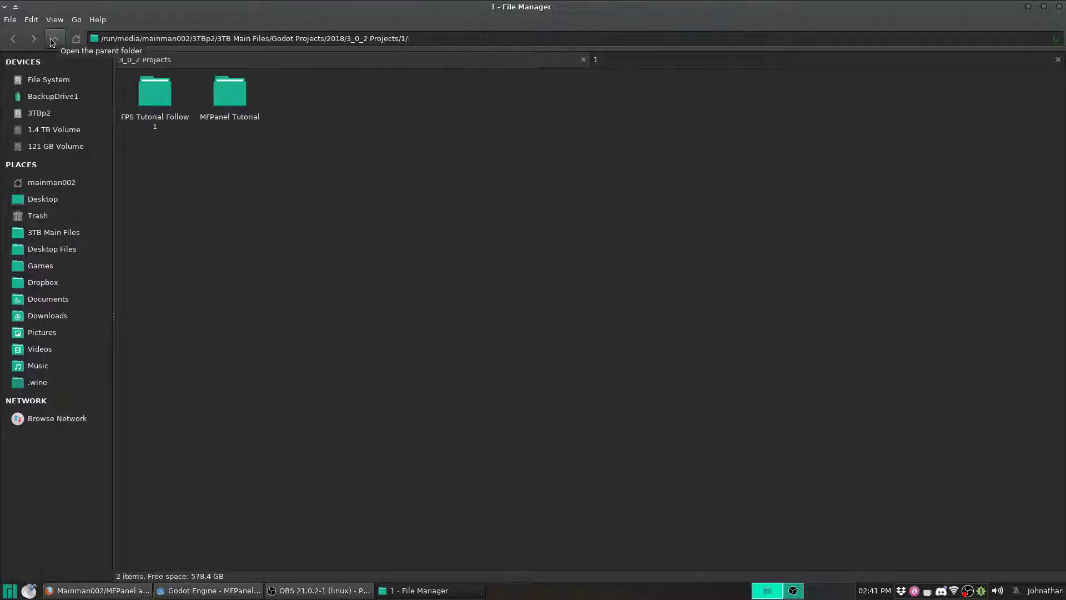
pyautogui.click(52, 42)
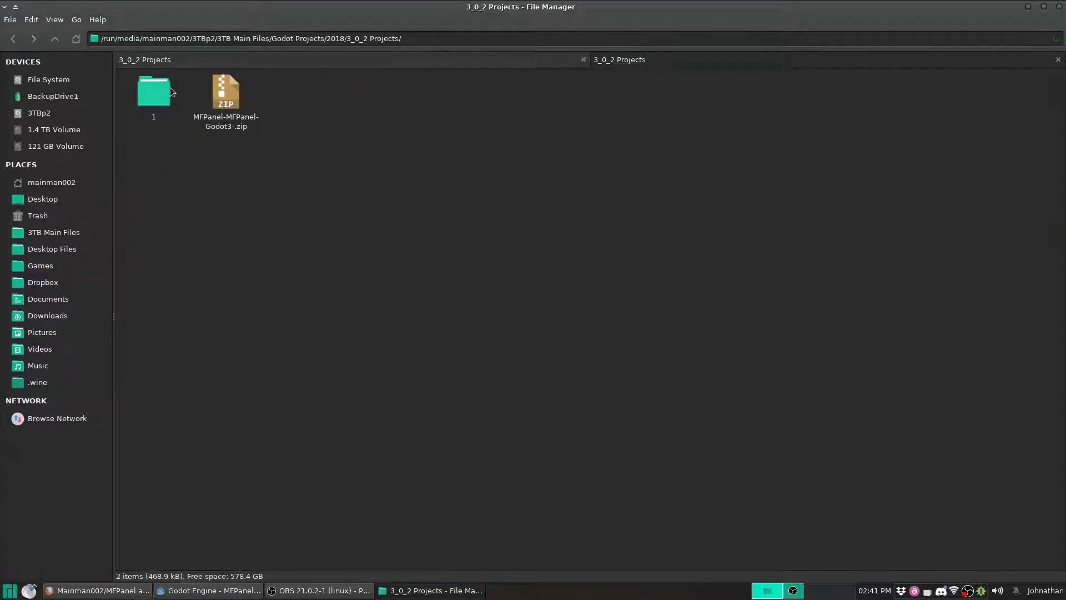
# Create a new 'addons' folder inside the MFPanel Tutorial project folder
pyautogui.doubleClick(154, 82)
pyautogui.doubleClick(225, 105)
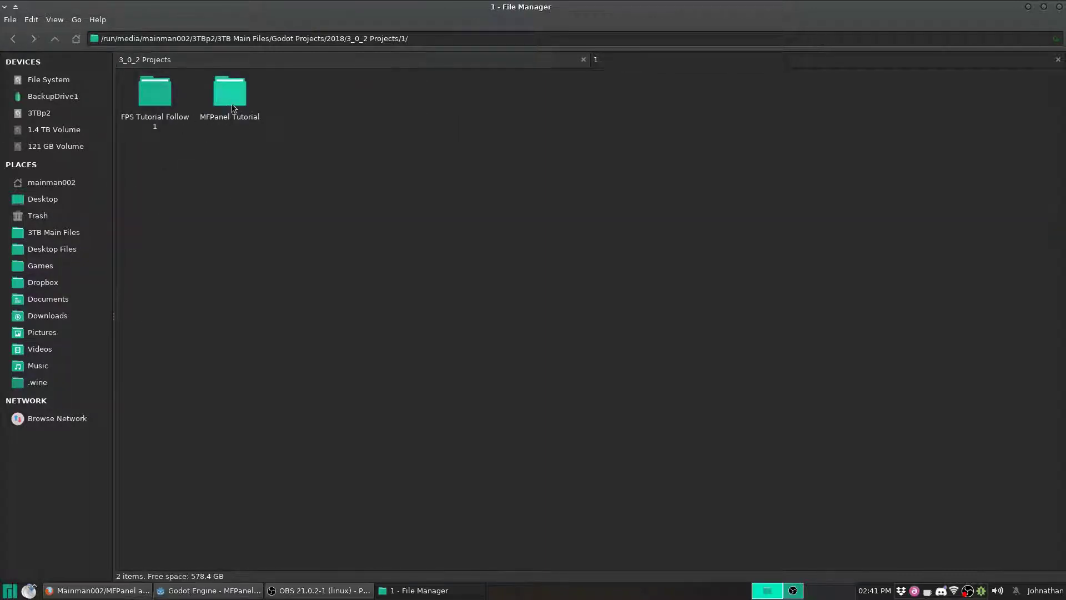
pyautogui.moveTo(178, 157); pyautogui.dragTo(203, 170)
pyautogui.moveTo(120, 155); pyautogui.dragTo(395, 75)
pyautogui.click(314, 175)
pyautogui.rightClick(255, 170)
pyautogui.click(274, 175)
pyautogui.write('addons')
pyautogui.press('Return')
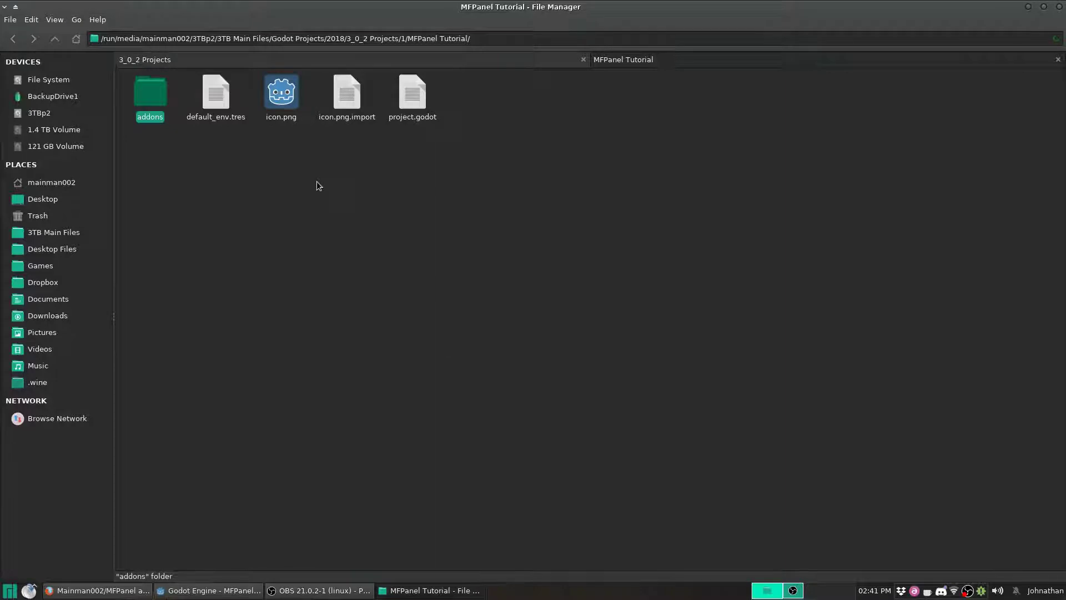
# Go back up to 3_0_2 Projects and select the downloaded MFPanel zip
pyautogui.click(54, 38)
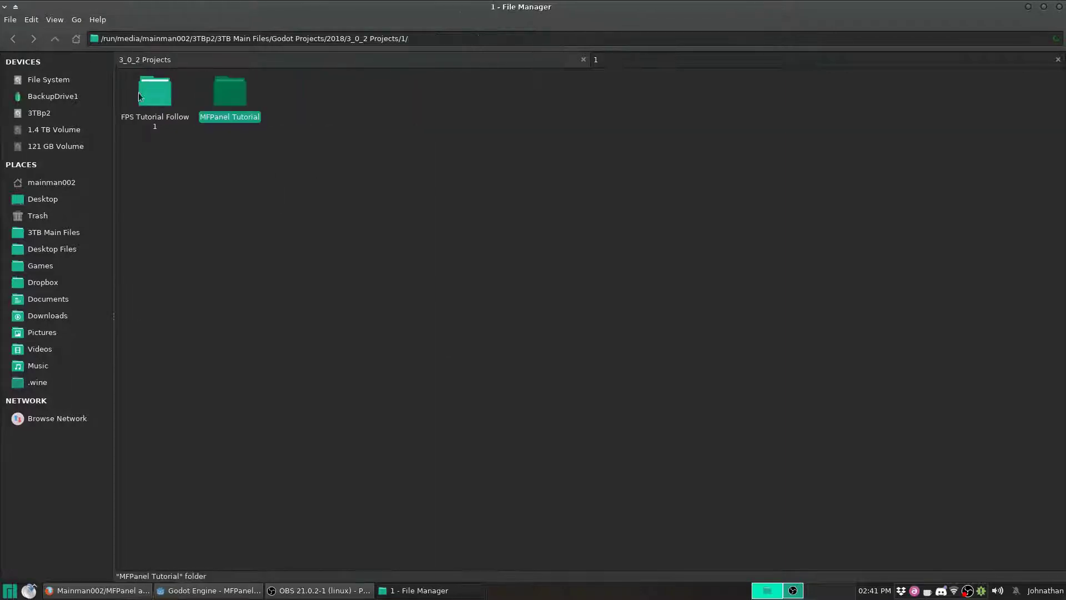
pyautogui.click(55, 39)
pyautogui.click(285, 187)
pyautogui.click(226, 92)
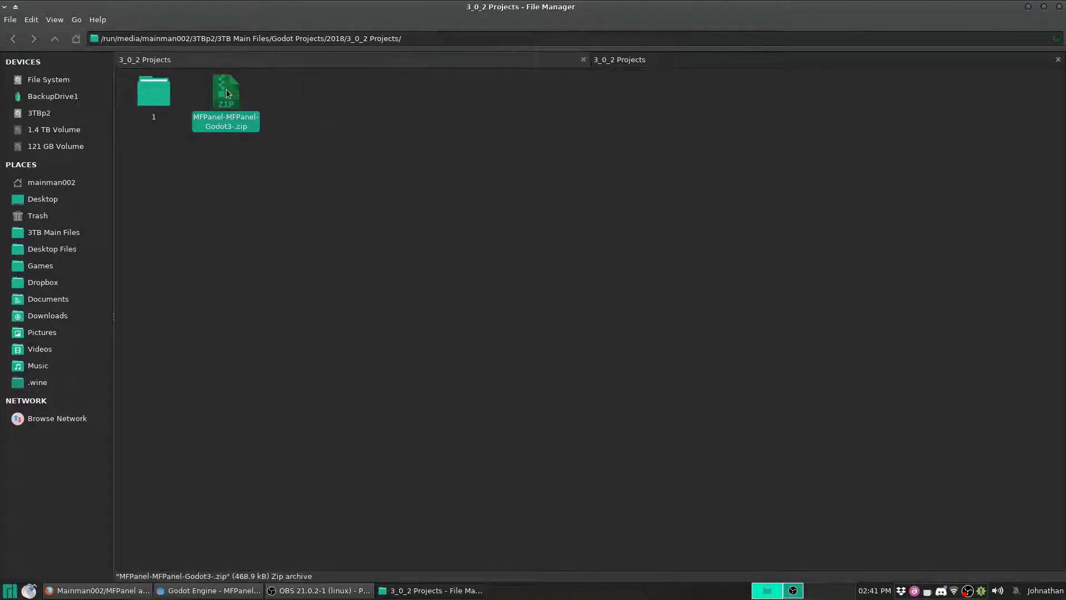
# Open the MFPanel zip in Engrampa and enter its top-level folder
pyautogui.click(247, 159)
pyautogui.click(238, 107)
pyautogui.doubleClick(240, 127)
pyautogui.moveTo(336, 186); pyautogui.dragTo(309, 189)
pyautogui.doubleClick(310, 189)
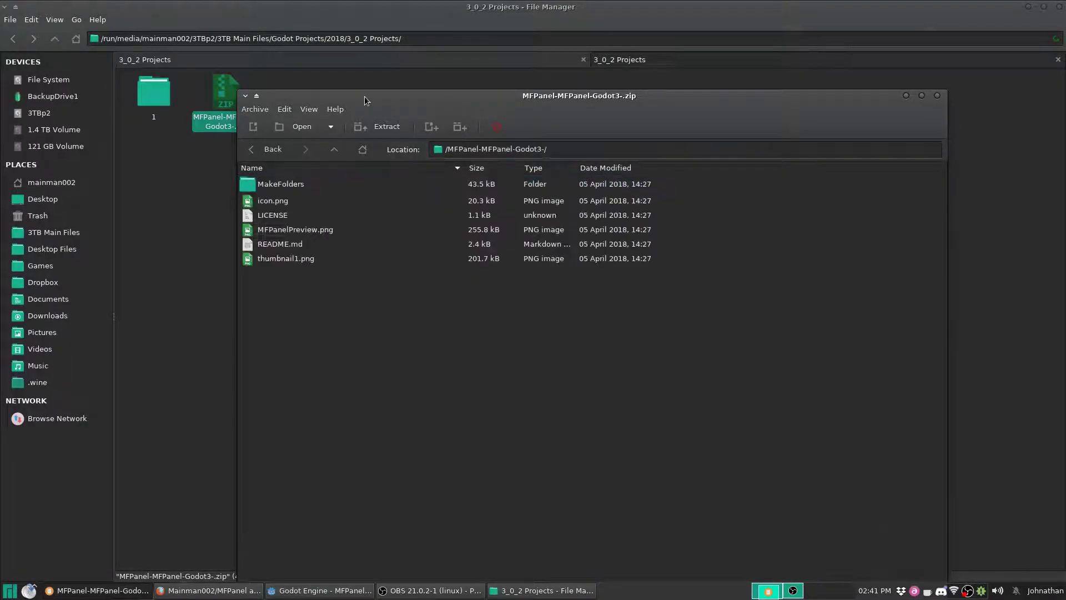
# Navigate File Manager into the MFPanel Tutorial project's addons folder
pyautogui.moveTo(366, 100); pyautogui.dragTo(498, 101)
pyautogui.doubleClick(152, 94)
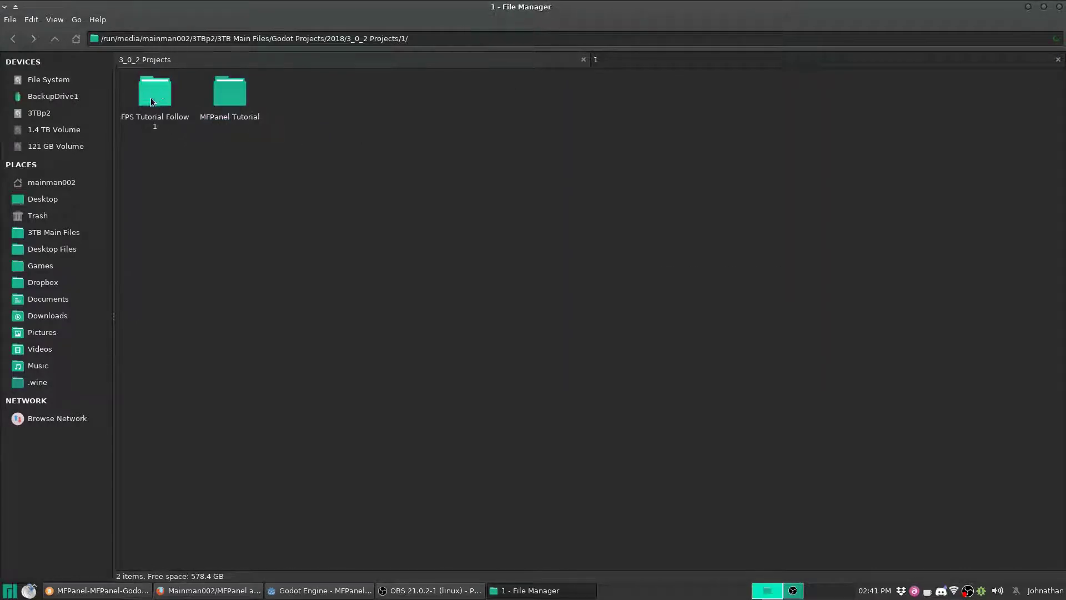
pyautogui.doubleClick(224, 96)
pyautogui.doubleClick(150, 98)
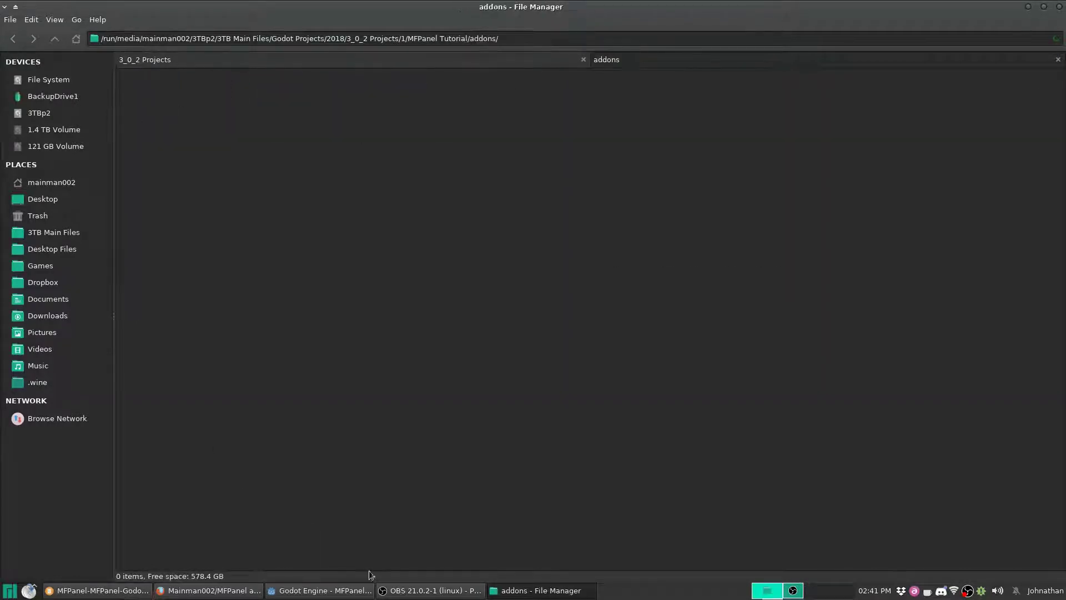
# Drag MakeFolders from the archive into addons, close Engrampa, and open MakeFolders
pyautogui.click(97, 590)
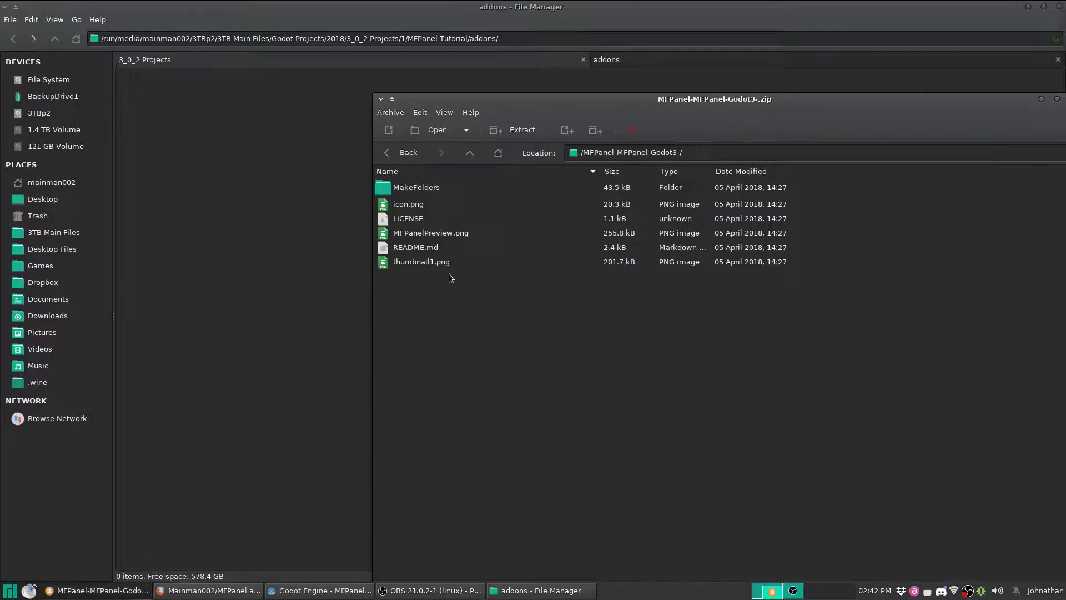
pyautogui.click(439, 187)
pyautogui.moveTo(425, 188); pyautogui.dragTo(245, 201)
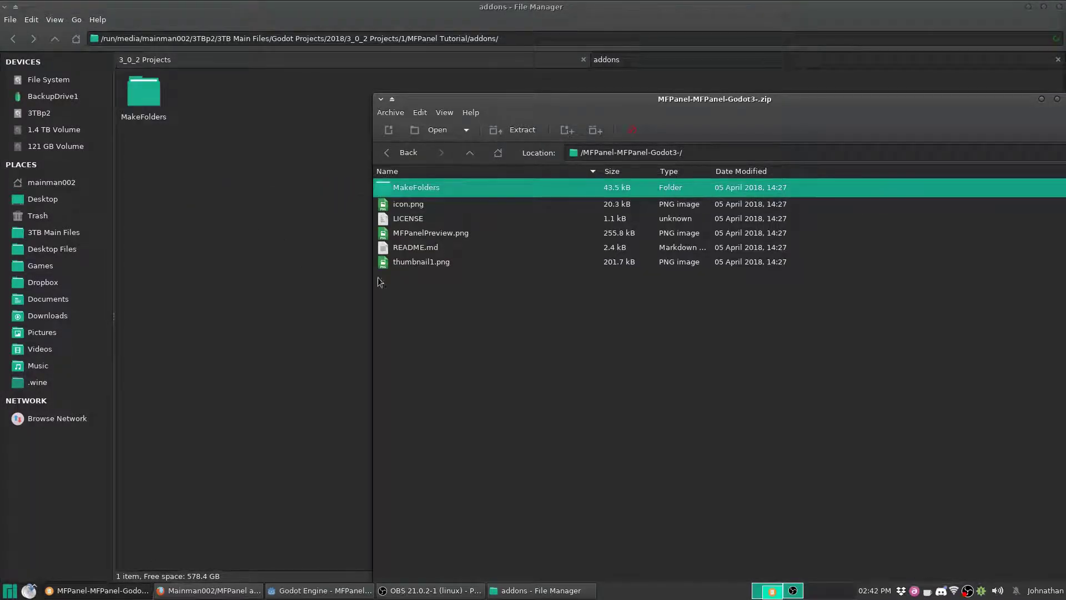
pyautogui.click(419, 206)
pyautogui.moveTo(761, 106); pyautogui.dragTo(626, 108)
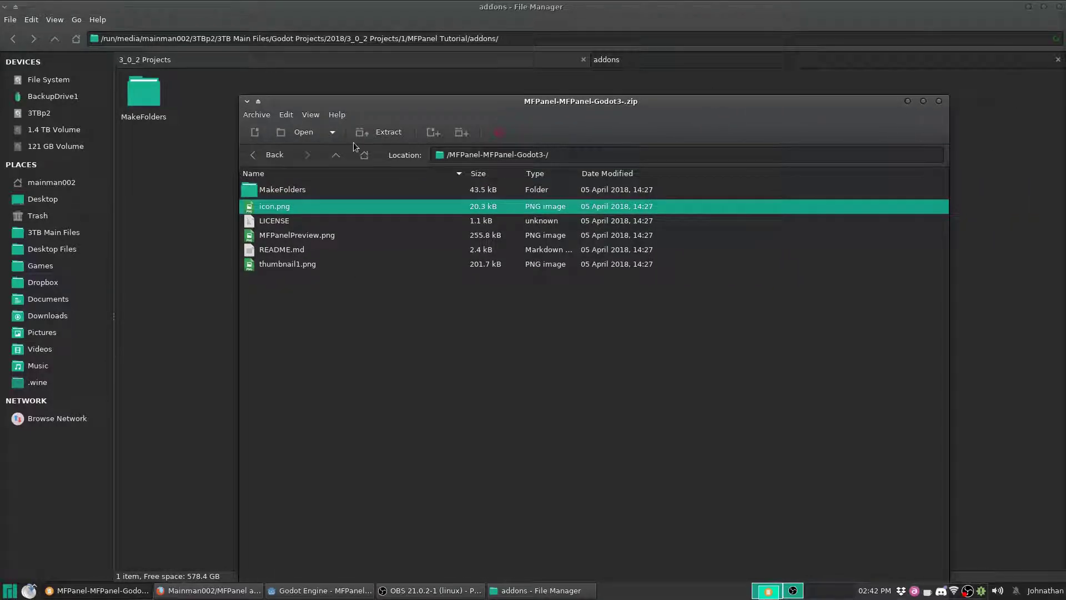
pyautogui.click(939, 102)
pyautogui.doubleClick(139, 98)
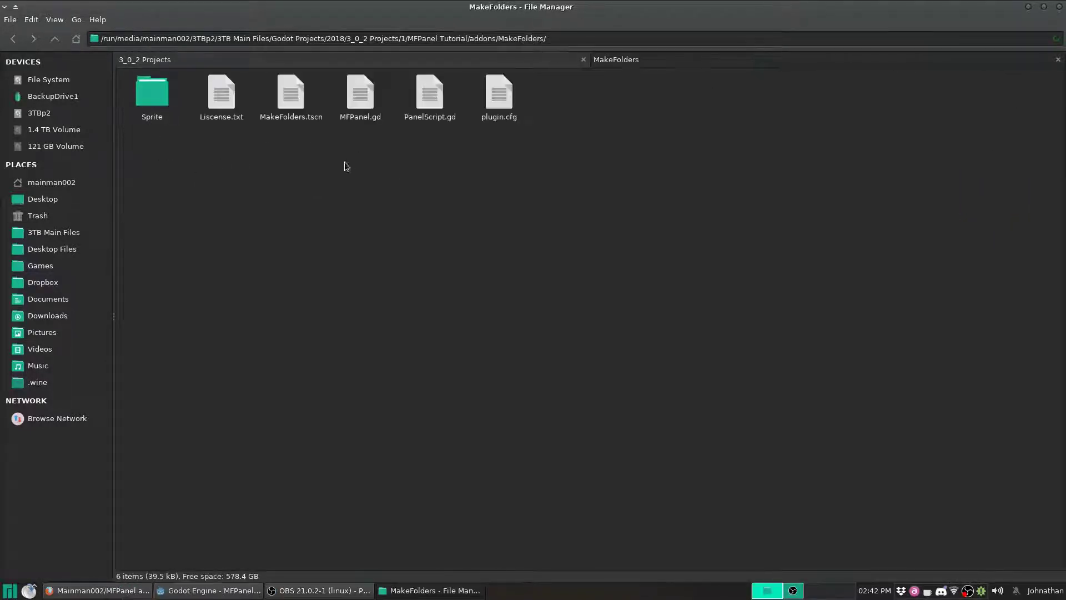
# Inspect the MakeFolders files: Liscense.txt, MakeFolders.tscn, MFPanel.gd and PanelScript.gd
pyautogui.click(228, 114)
pyautogui.moveTo(219, 136); pyautogui.dragTo(490, 194)
pyautogui.moveTo(144, 144); pyautogui.dragTo(532, 238)
pyautogui.moveTo(525, 141); pyautogui.dragTo(128, 225)
pyautogui.click(297, 102)
pyautogui.click(297, 167)
pyautogui.click(360, 95)
pyautogui.click(375, 139)
pyautogui.click(438, 114)
pyautogui.click(458, 181)
# Check bg.png in the Sprite folder, go back up to addons, and switch to Godot
pyautogui.doubleClick(152, 111)
pyautogui.click(156, 110)
pyautogui.click(169, 151)
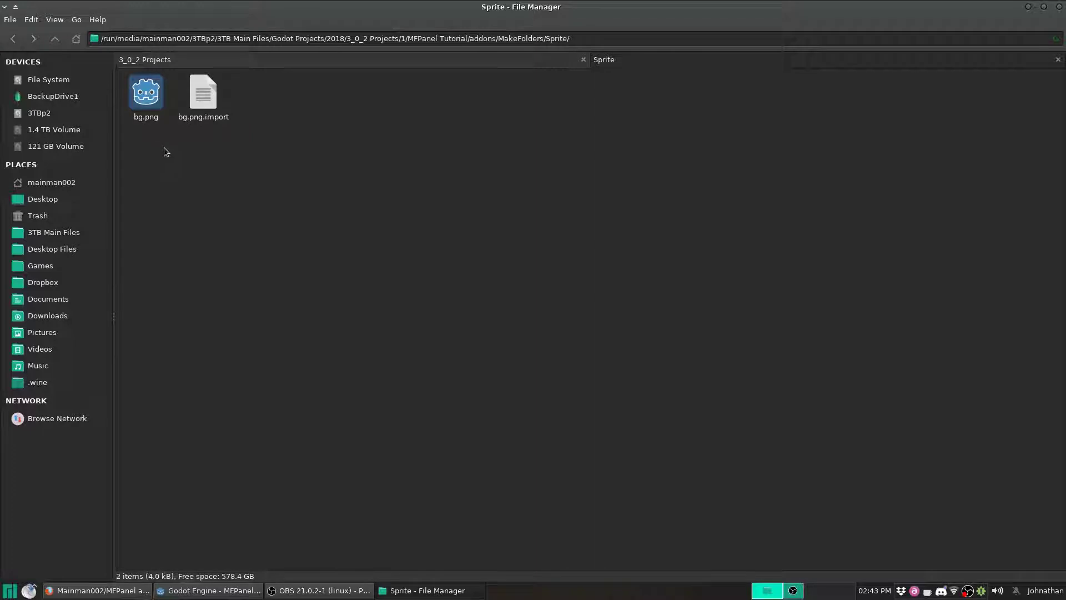
pyautogui.click(55, 44)
pyautogui.click(54, 45)
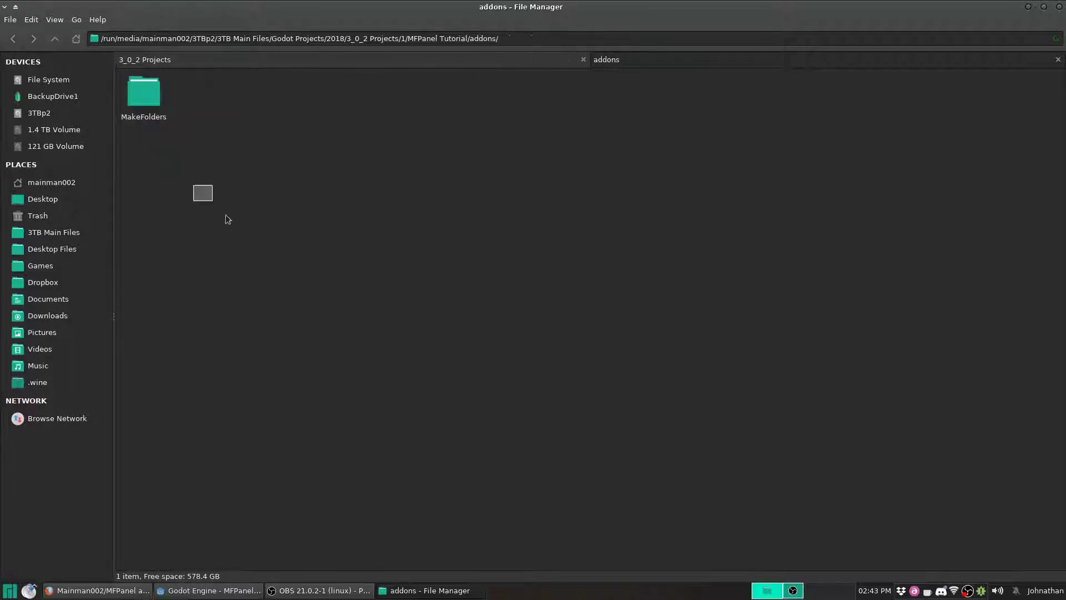
pyautogui.click(257, 594)
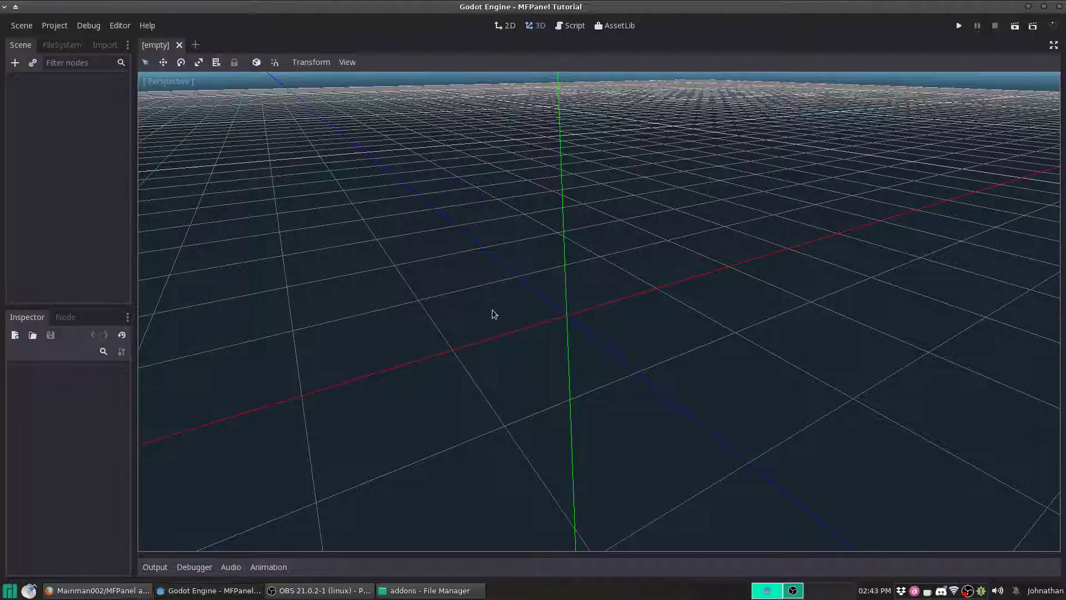
# Set the MFPanel 1.0 plugin's status to Active under Project Settings > Plugins
pyautogui.moveTo(575, 257); pyautogui.dragTo(333, 155, button='right')
pyautogui.click(55, 25)
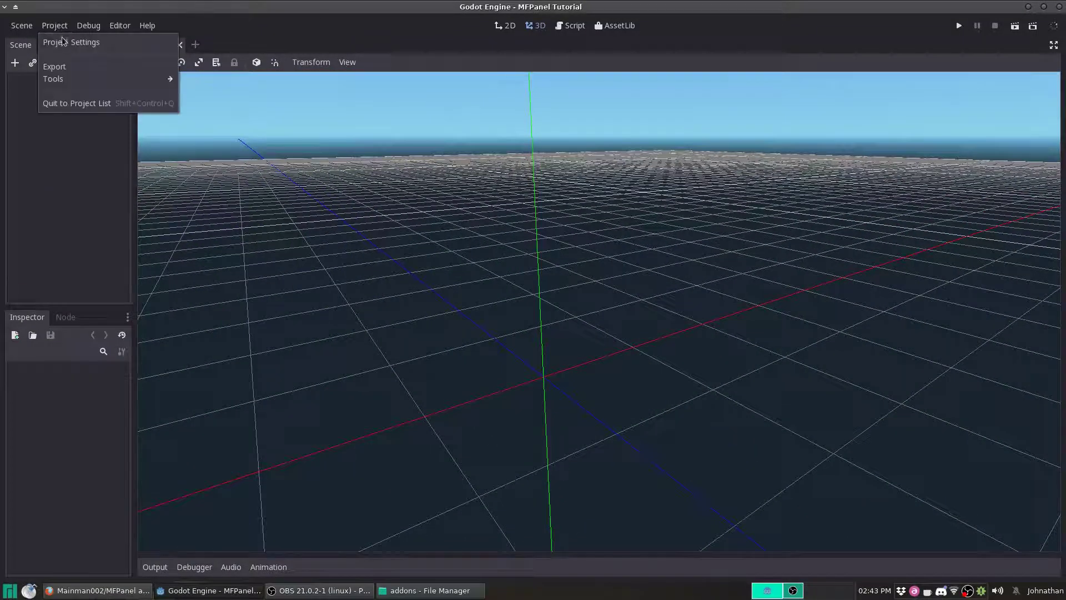
pyautogui.click(83, 43)
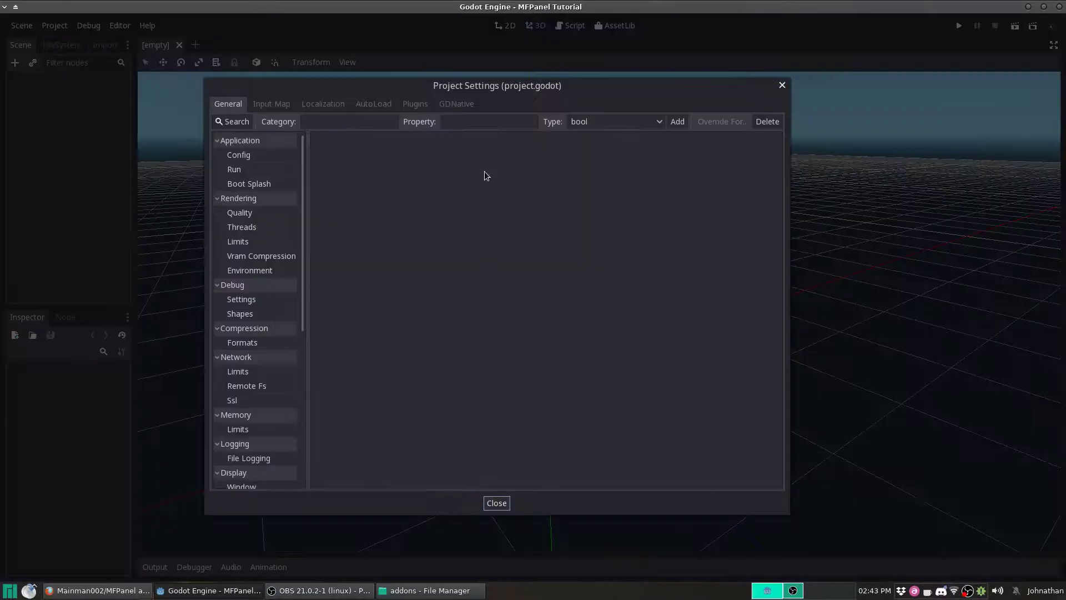
pyautogui.click(414, 104)
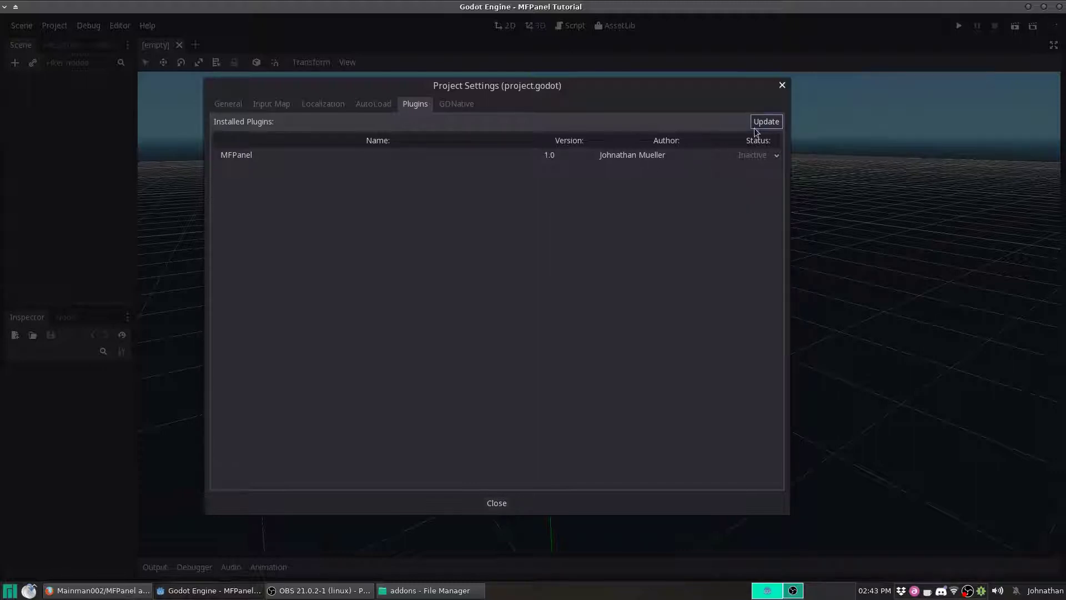
pyautogui.click(764, 155)
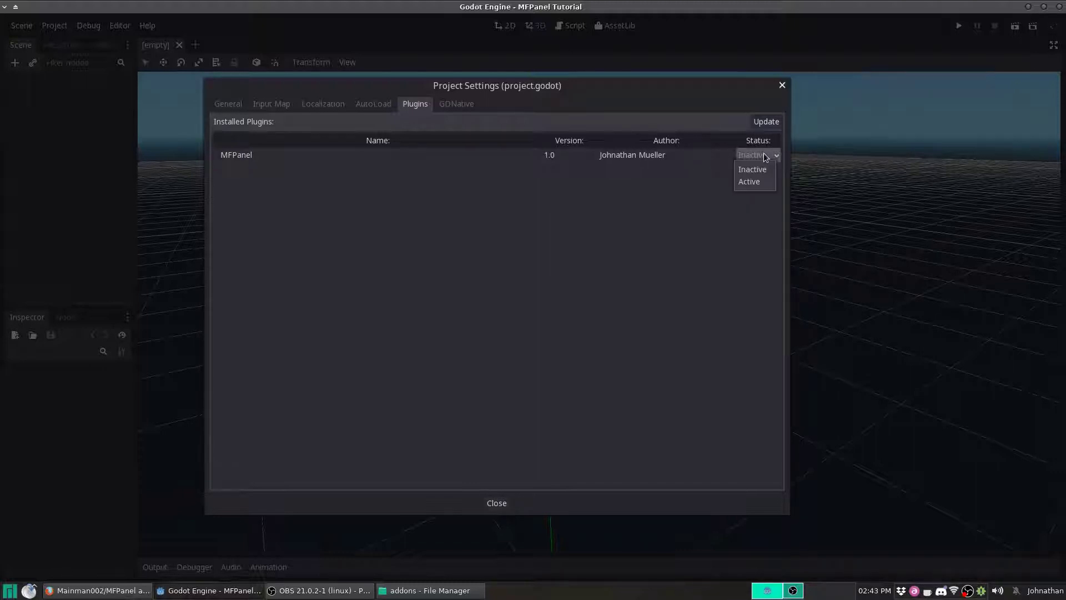
pyautogui.click(749, 182)
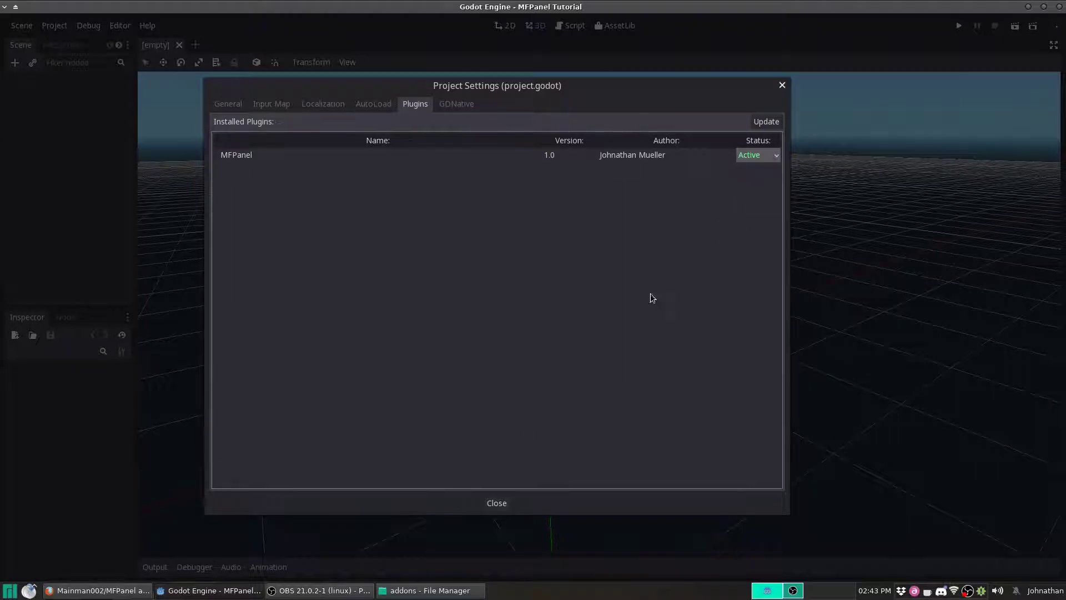
pyautogui.click(495, 504)
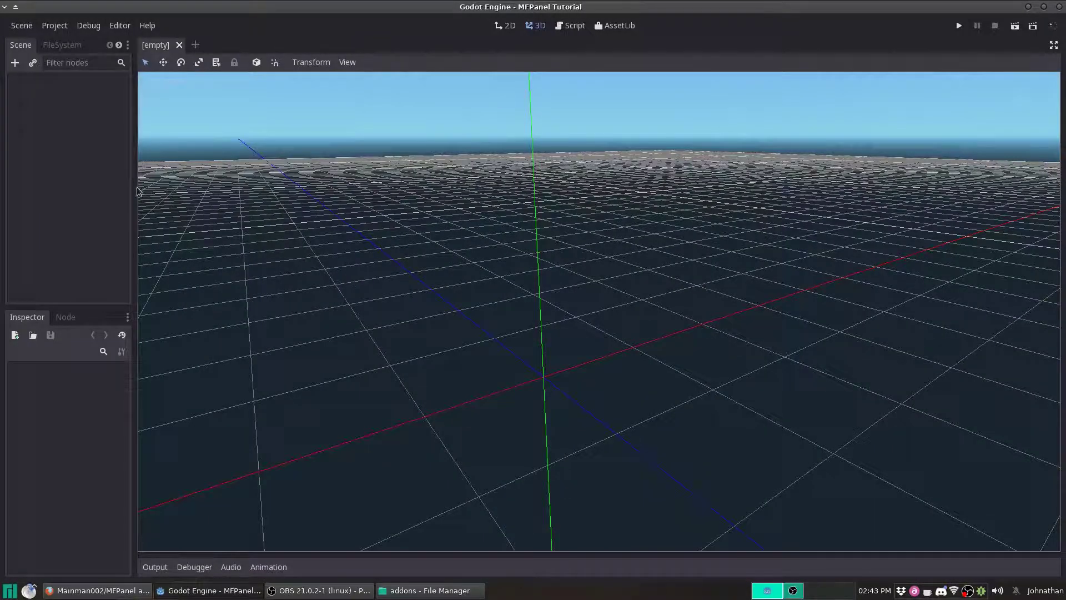
# Drag the left dock splitter right and lower the Make Folders/Inspector split handle
pyautogui.moveTo(132, 186); pyautogui.dragTo(200, 187)
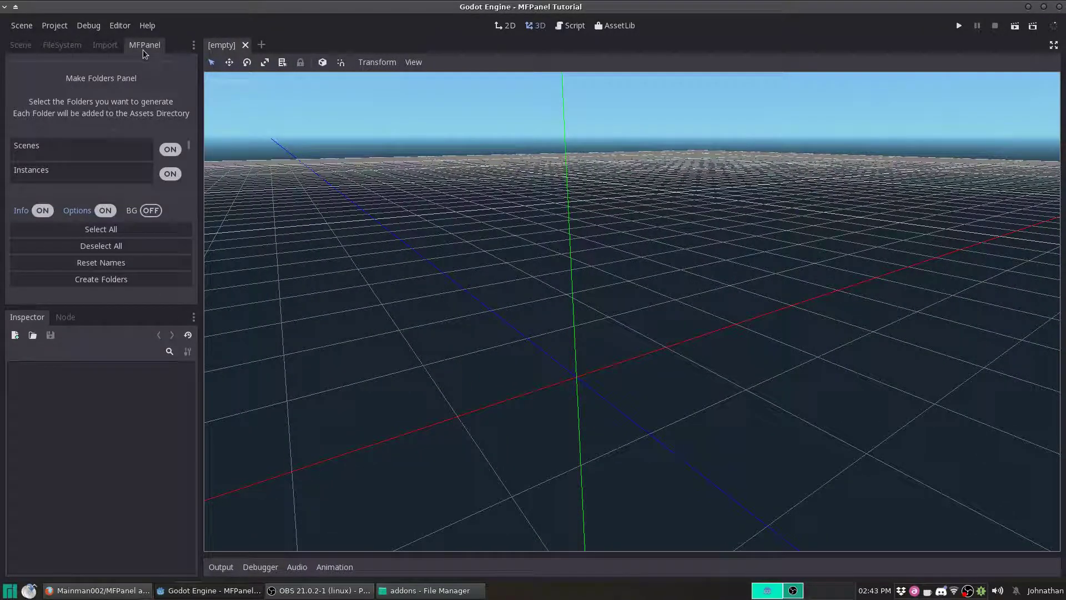
pyautogui.moveTo(111, 308)
pyautogui.mouseDown()
pyautogui.moveTo(112, 348)
pyautogui.moveTo(112, 328)
pyautogui.mouseUp()
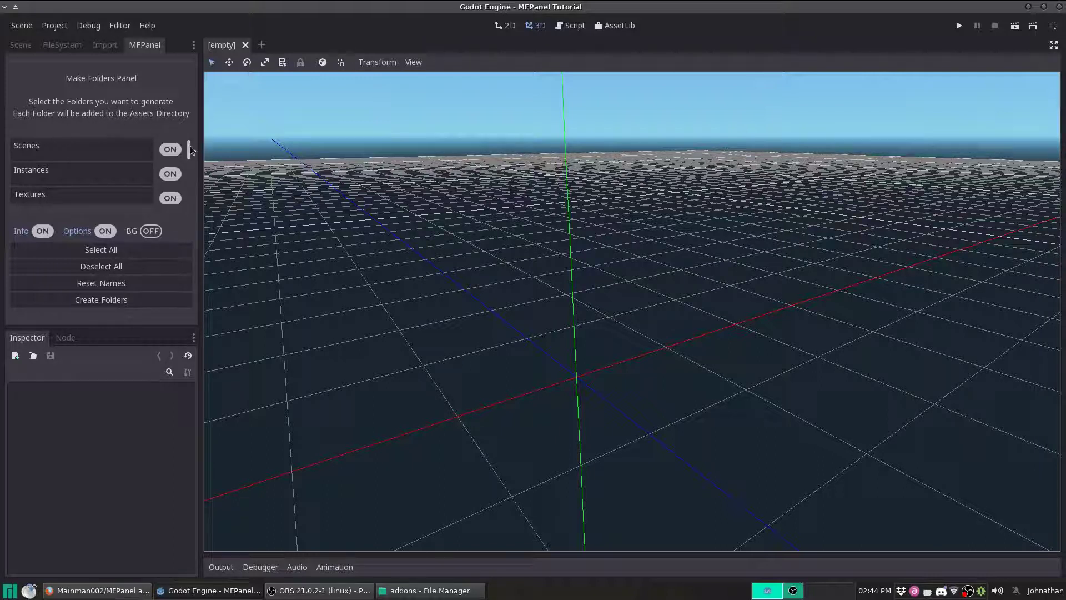
pyautogui.moveTo(189, 147)
pyautogui.mouseDown()
pyautogui.moveTo(188, 189)
pyautogui.moveTo(187, 136)
pyautogui.mouseUp()
# Verify in File Manager that the project's Assets folder holds 0 items, then return to Godot
pyautogui.click(428, 590)
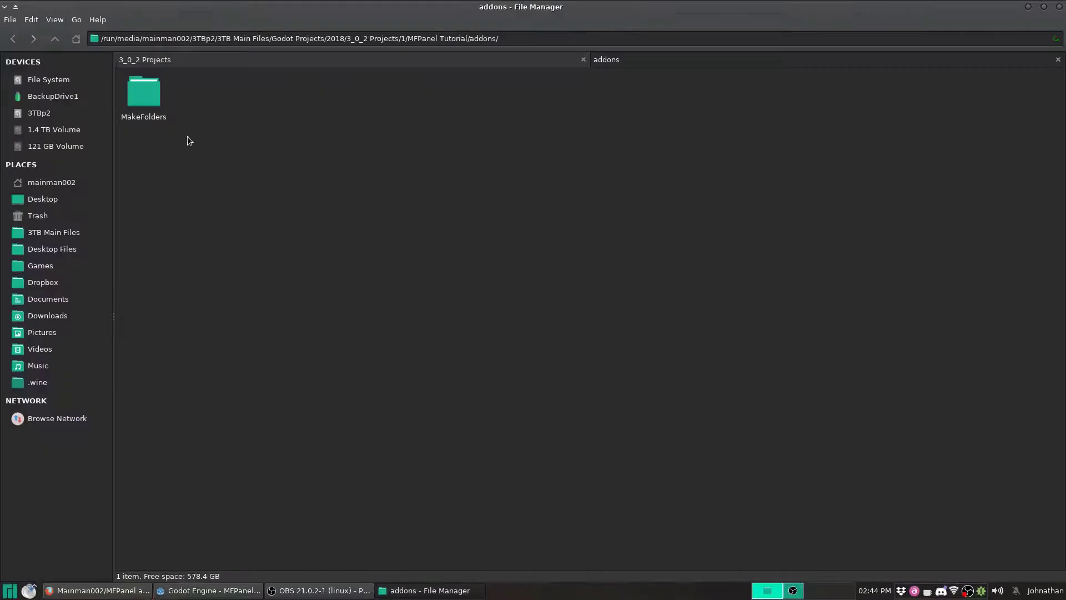
pyautogui.click(55, 38)
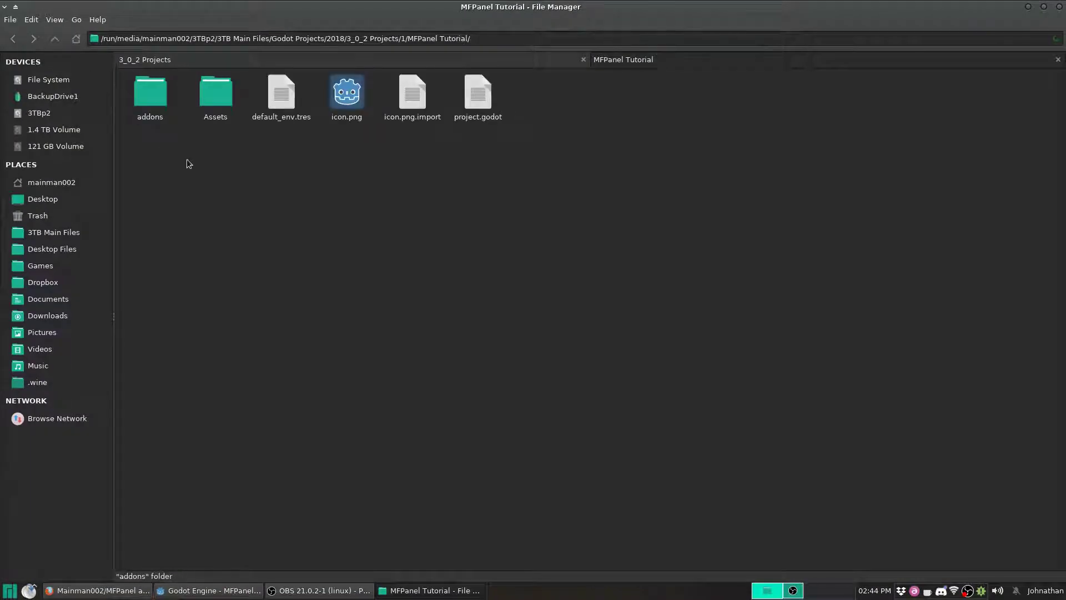
pyautogui.doubleClick(215, 103)
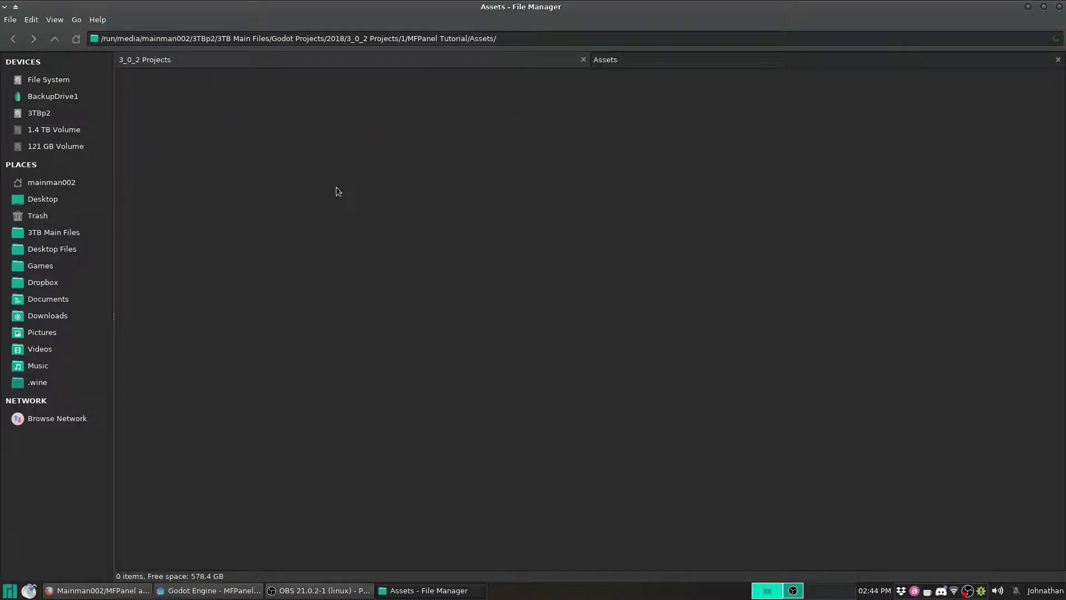
pyautogui.click(54, 39)
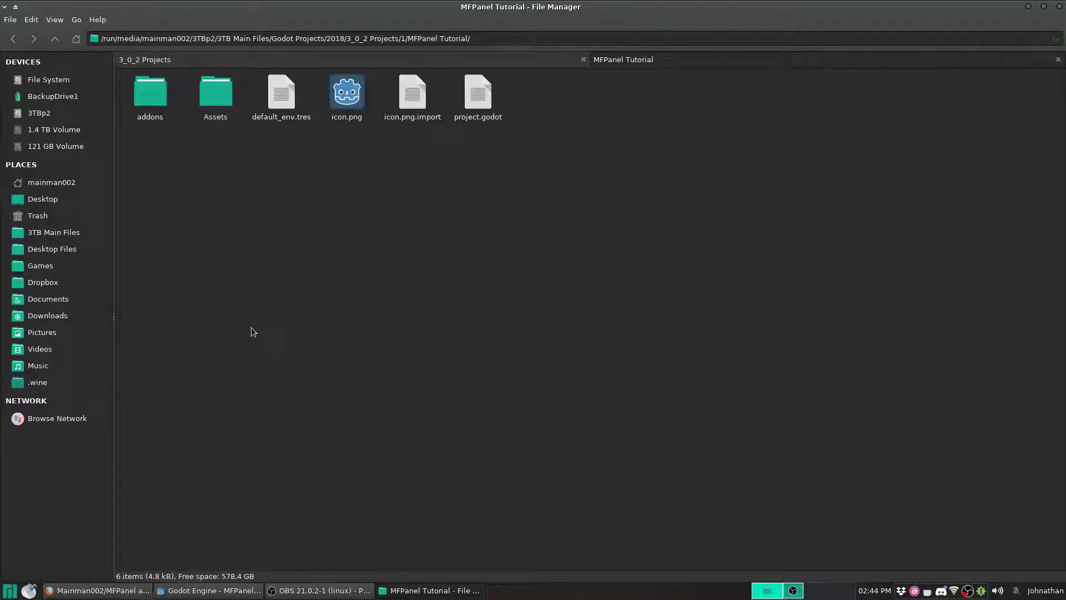
pyautogui.click(231, 593)
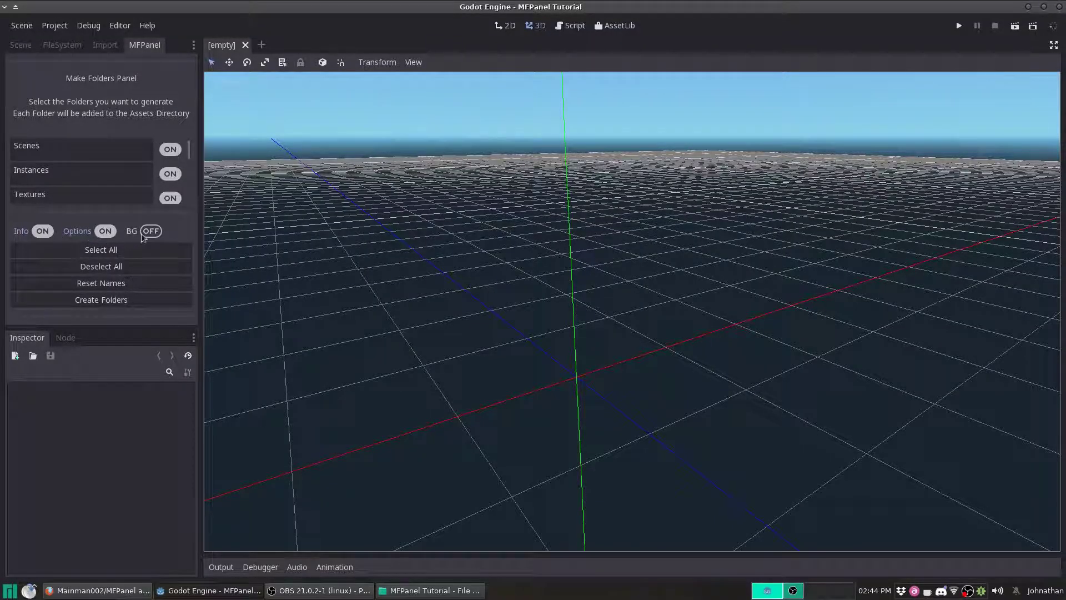
# Hide MFPanel's description text and its extra option buttons
pyautogui.click(41, 231)
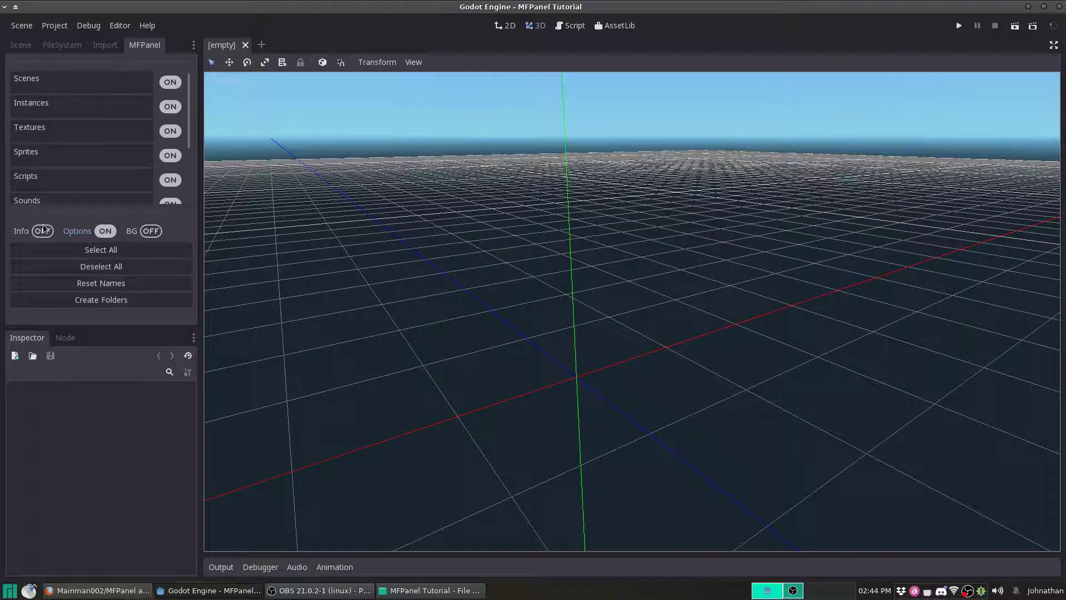
pyautogui.click(43, 230)
pyautogui.click(43, 231)
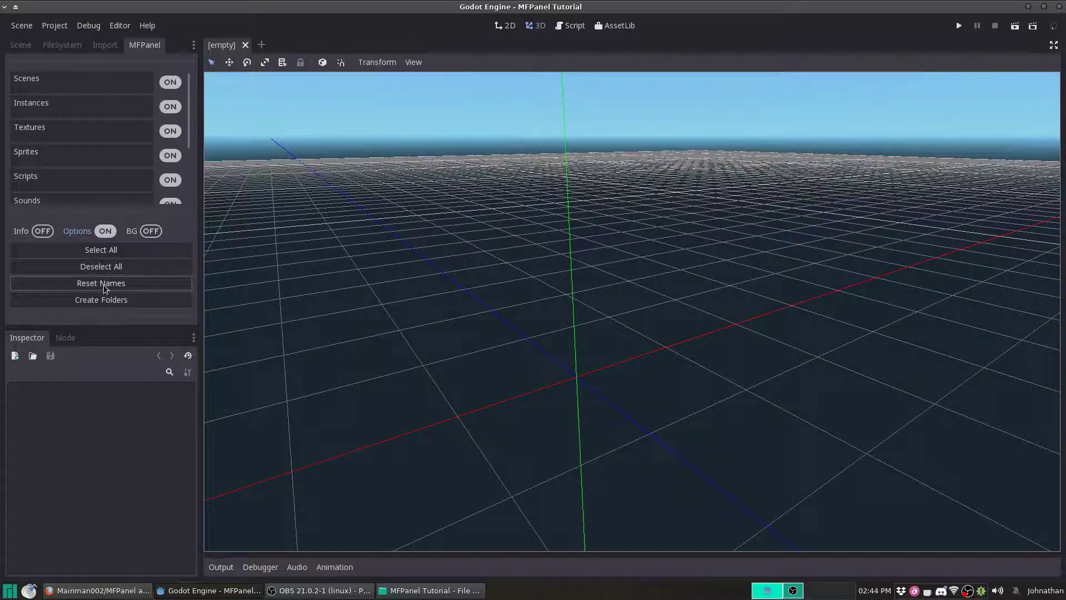
pyautogui.click(106, 235)
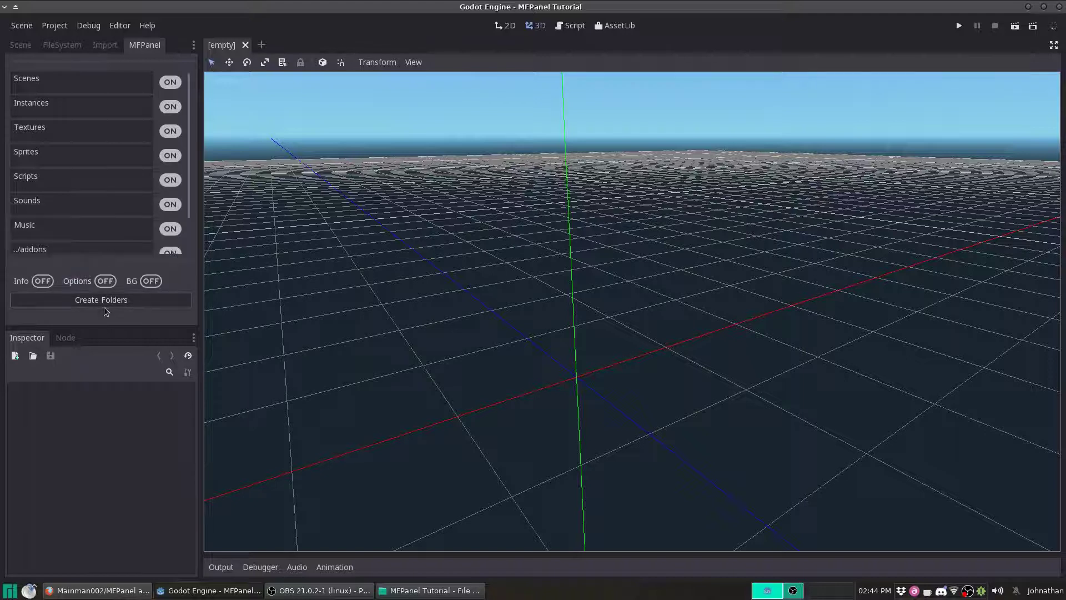
pyautogui.moveTo(190, 161); pyautogui.dragTo(185, 191)
# Turn on MFPanel's background image, widen the left dock, and show the extra options again
pyautogui.click(151, 281)
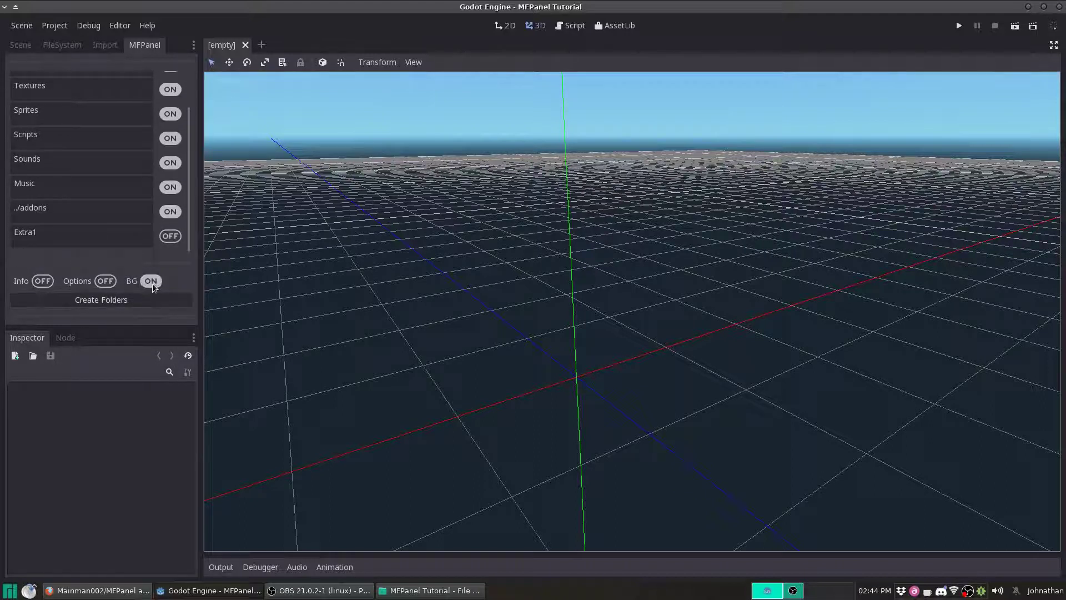
pyautogui.moveTo(118, 329); pyautogui.dragTo(122, 450)
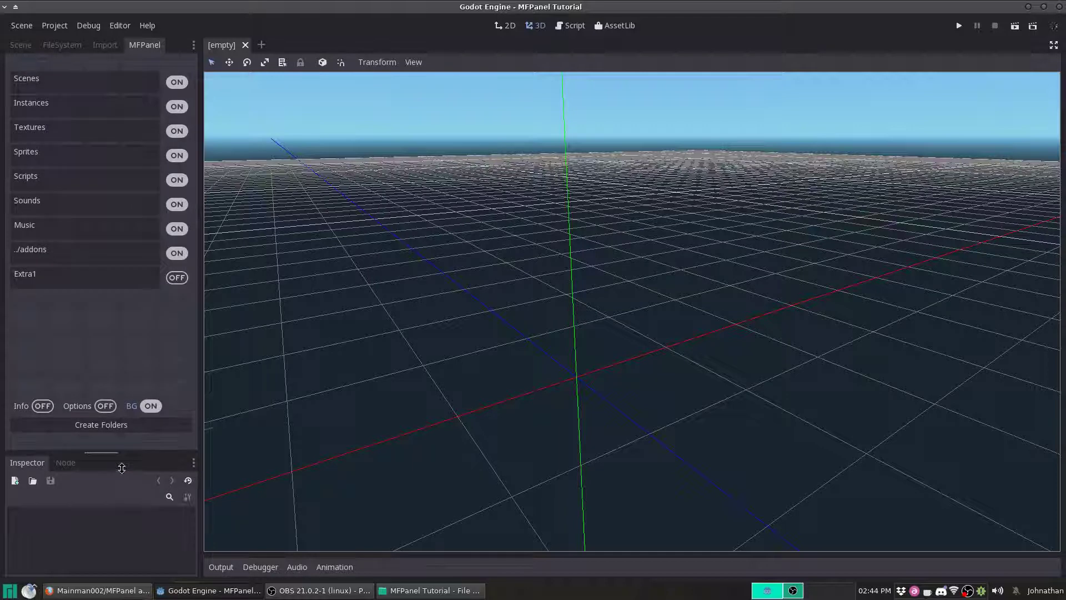
pyautogui.moveTo(200, 332)
pyautogui.mouseDown()
pyautogui.moveTo(501, 312)
pyautogui.moveTo(219, 323)
pyautogui.mouseUp()
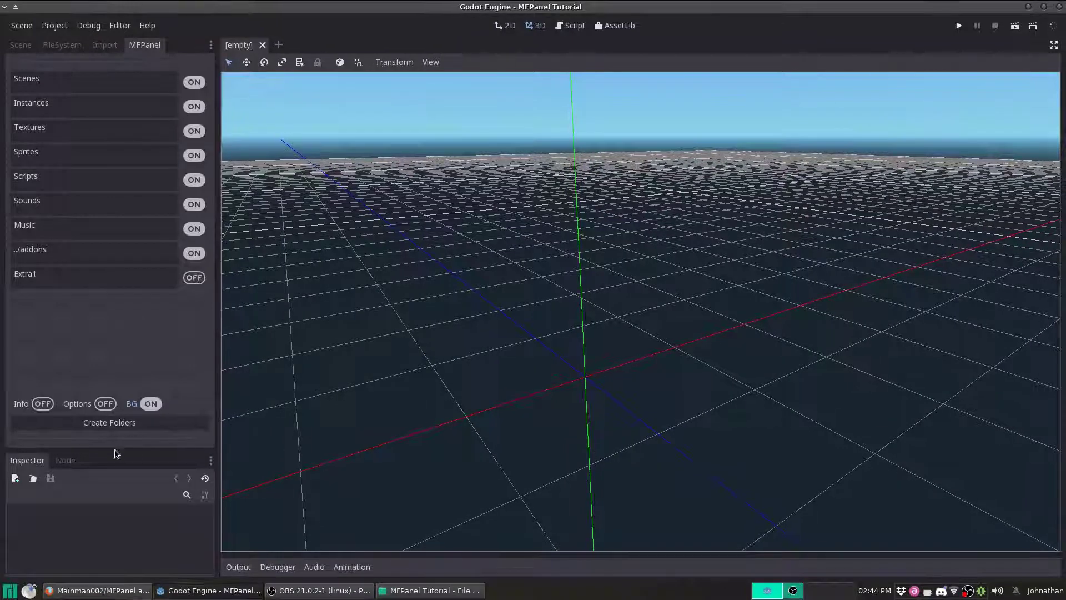
pyautogui.click(101, 405)
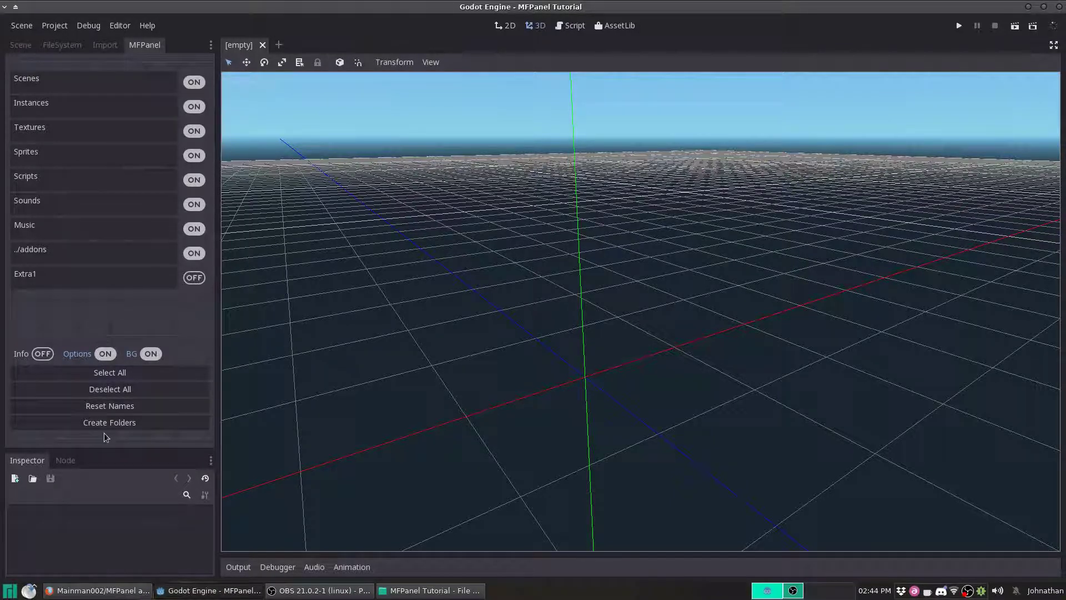
# Shorten the MFPanel dock, move FileSystem to the lower-left dock, and open res://Assets
pyautogui.moveTo(100, 446); pyautogui.dragTo(92, 340)
pyautogui.click(62, 45)
pyautogui.click(210, 44)
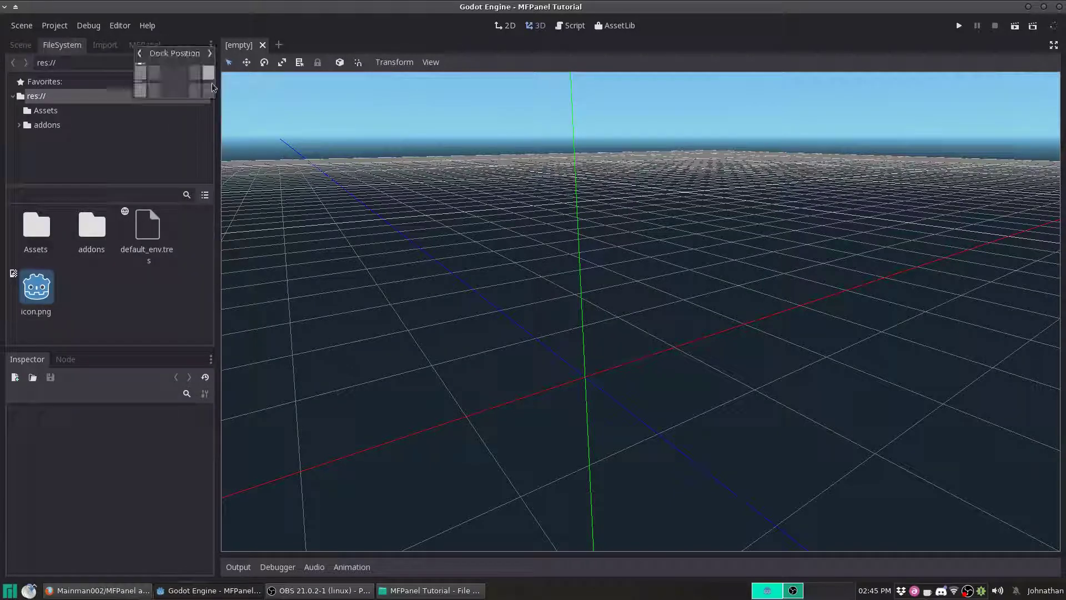
pyautogui.click(140, 91)
pyautogui.click(102, 499)
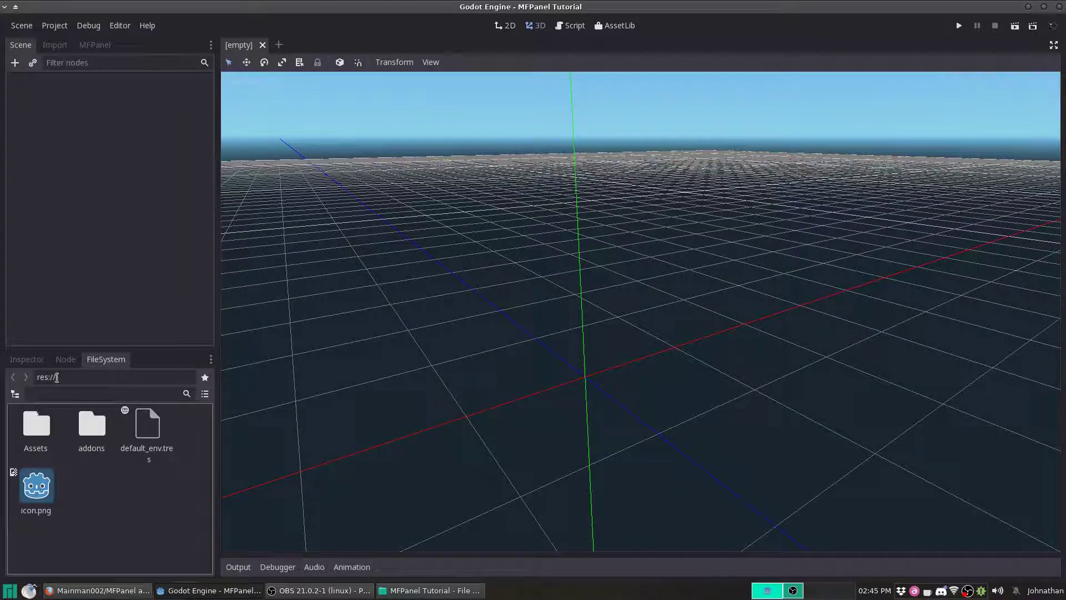
pyautogui.click(95, 47)
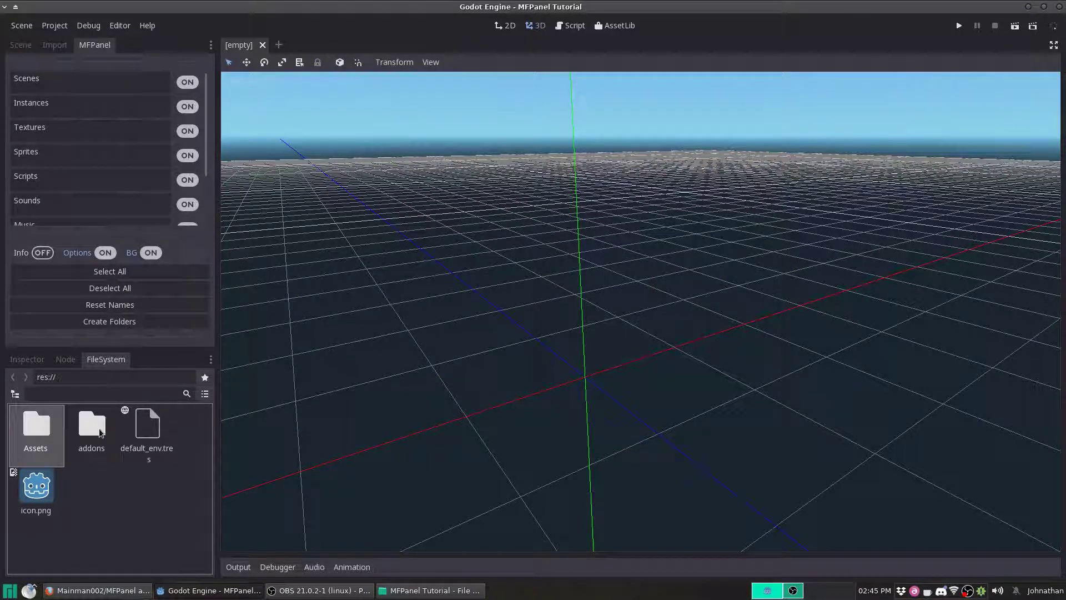
pyautogui.doubleClick(36, 425)
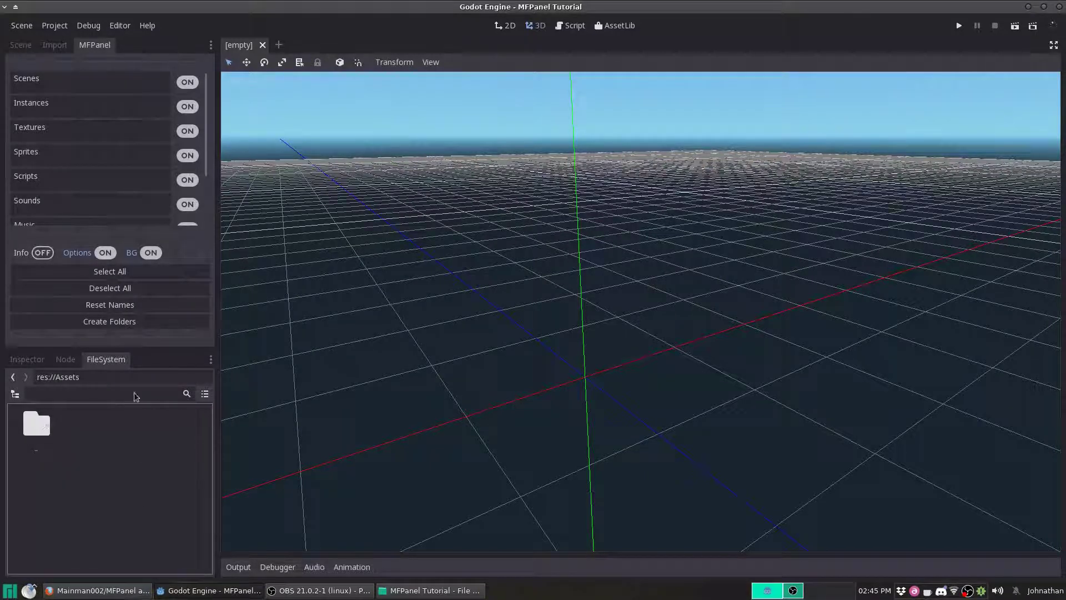
# Switch every MFPanel folder toggle off with Deselect All
pyautogui.scroll(-2, 206, 139)
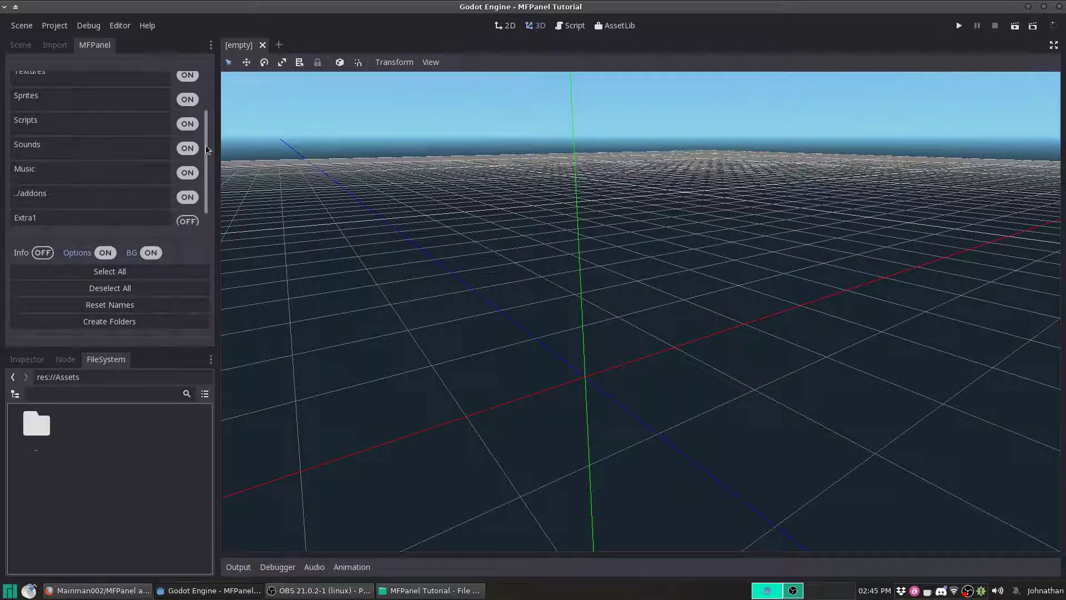
pyautogui.click(111, 286)
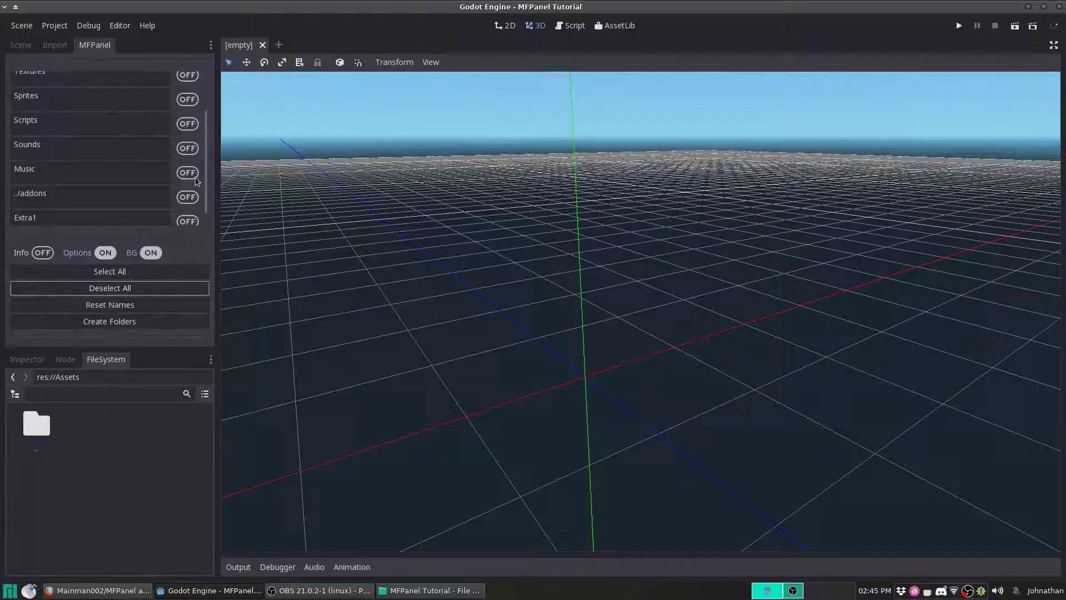
pyautogui.scroll(-1, 204, 174)
pyautogui.scroll(3, 204, 174)
pyautogui.scroll(-3, 201, 176)
pyautogui.scroll(3, 201, 175)
# Append 'Stuffs' to every folder name, from Scenes through Extra1
pyautogui.click(96, 90)
pyautogui.write('Stuffs')
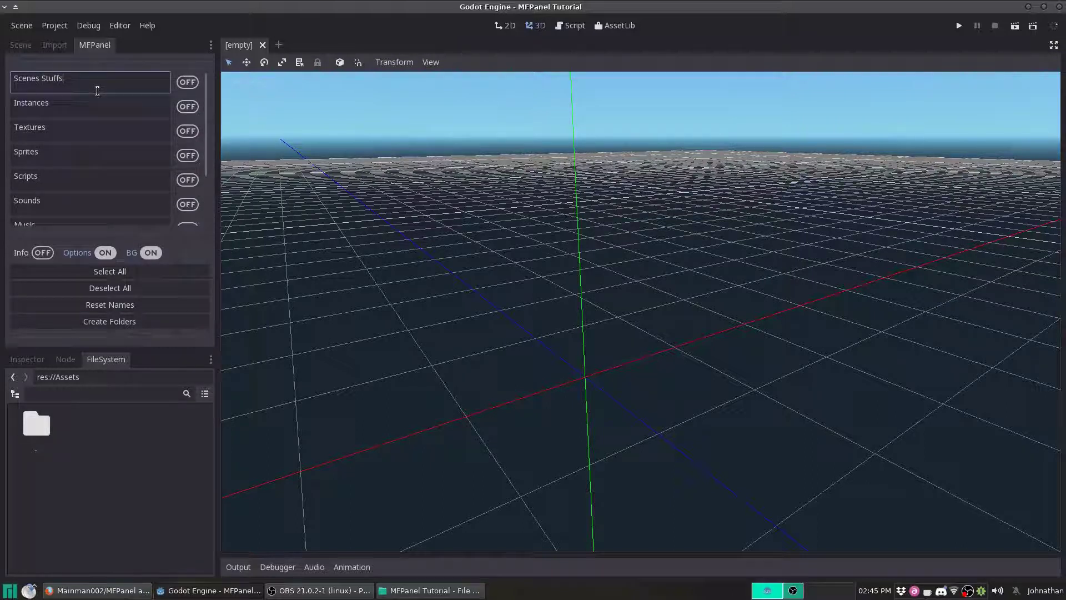
pyautogui.hotkey('shift', 'Left')
pyautogui.hotkey('shift', 'Left')
pyautogui.hotkey('shift', 'Left')
pyautogui.hotkey('shift', 'Left')
pyautogui.hotkey('shift', 'Left')
pyautogui.hotkey('shift', 'Left')
pyautogui.hotkey('ctrl', 'c')
pyautogui.click(84, 103)
pyautogui.hotkey('ctrl', 'v')
pyautogui.click(81, 129)
pyautogui.hotkey('ctrl', 'v')
pyautogui.click(74, 155)
pyautogui.hotkey('ctrl', 'v')
pyautogui.click(69, 177)
pyautogui.hotkey('ctrl', 'v')
pyautogui.hotkey('ctrl', 'v')
pyautogui.scroll(-2, 72, 205)
pyautogui.click(69, 160)
pyautogui.hotkey('ctrl', 'v')
pyautogui.click(69, 184)
pyautogui.hotkey('ctrl', 'v')
pyautogui.click(71, 204)
pyautogui.hotkey('ctrl', 'v')
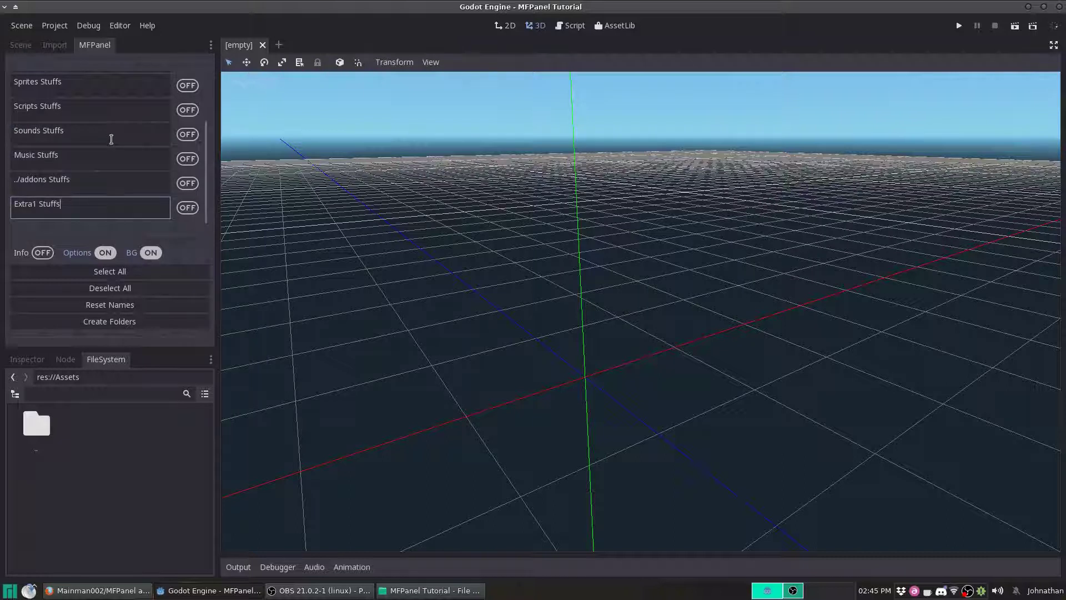
pyautogui.scroll(3, 112, 162)
# Overwrite the Scenes, Instances, Textures, Scripts and Sprites names with gibberish text
pyautogui.tripleClick(70, 78)
pyautogui.write('safsadfsdfsdfsdfs')
pyautogui.click(100, 107)
pyautogui.write('dsfsdf')
pyautogui.click(98, 131)
pyautogui.write('sdfssdfs')
pyautogui.click(99, 175)
pyautogui.write('dfs')
pyautogui.click(99, 153)
pyautogui.write('df')
pyautogui.moveTo(203, 135); pyautogui.dragTo(210, 192)
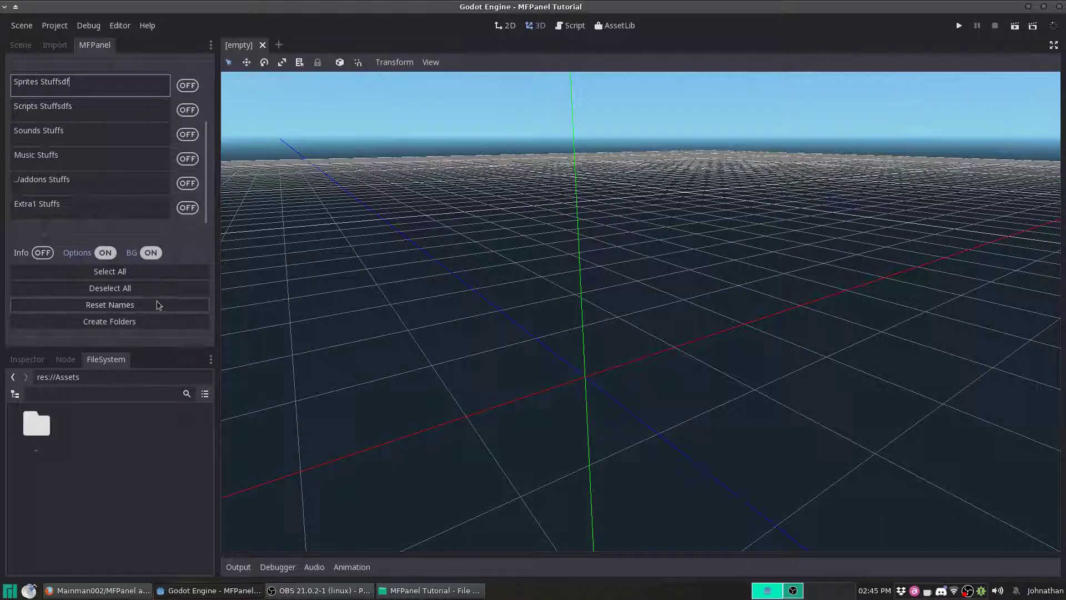
# Reset the folder names to defaults, then Select All and Deselect All
pyautogui.click(119, 307)
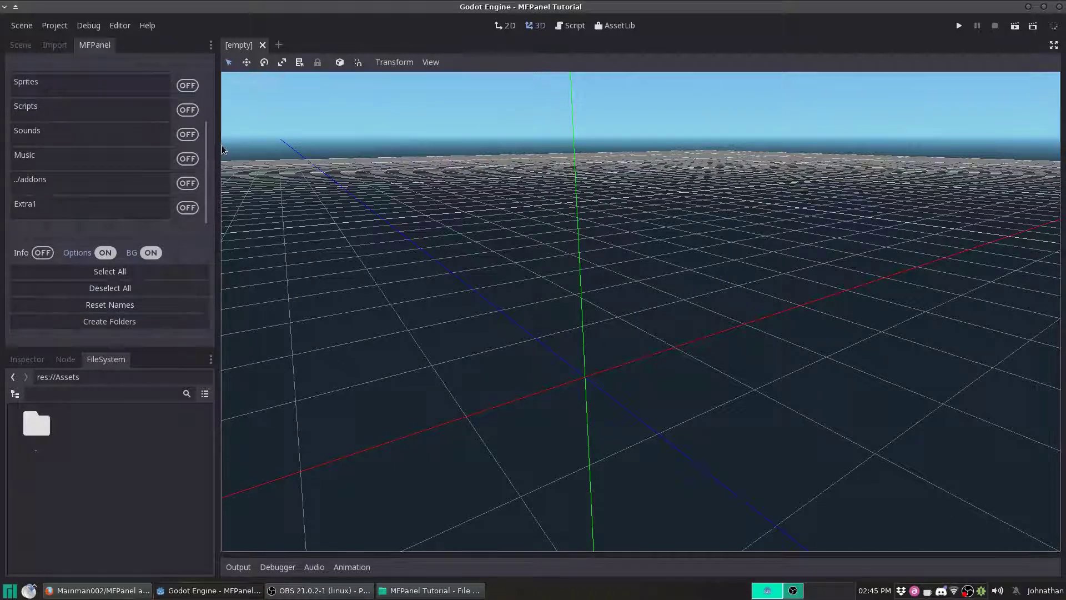
pyautogui.scroll(3, 207, 149)
pyautogui.scroll(2, 208, 149)
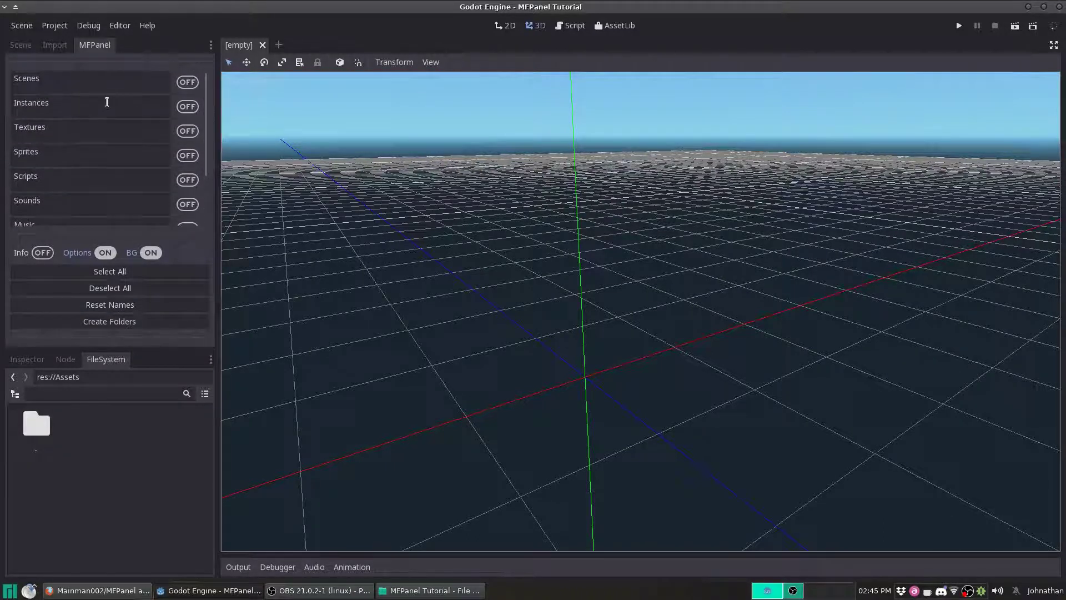
pyautogui.click(114, 272)
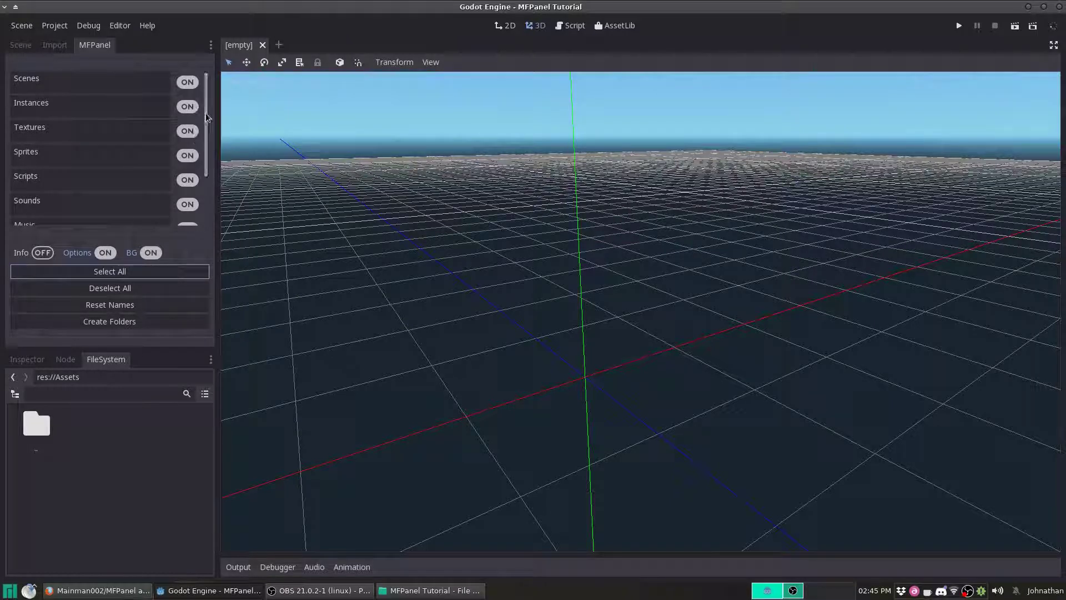
pyautogui.scroll(-3, 204, 142)
pyautogui.scroll(3, 204, 142)
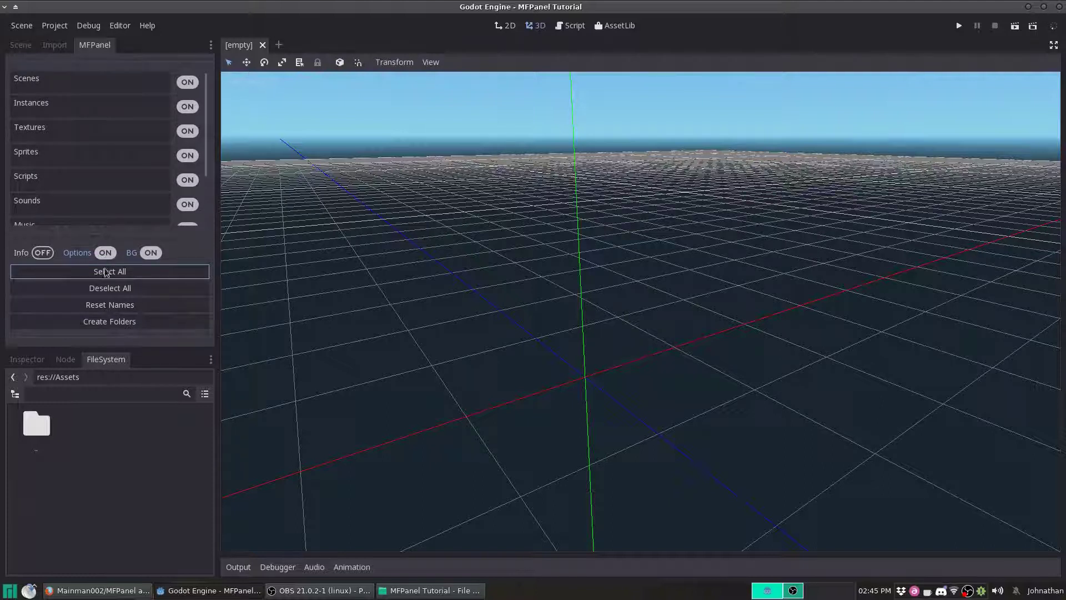
pyautogui.click(111, 288)
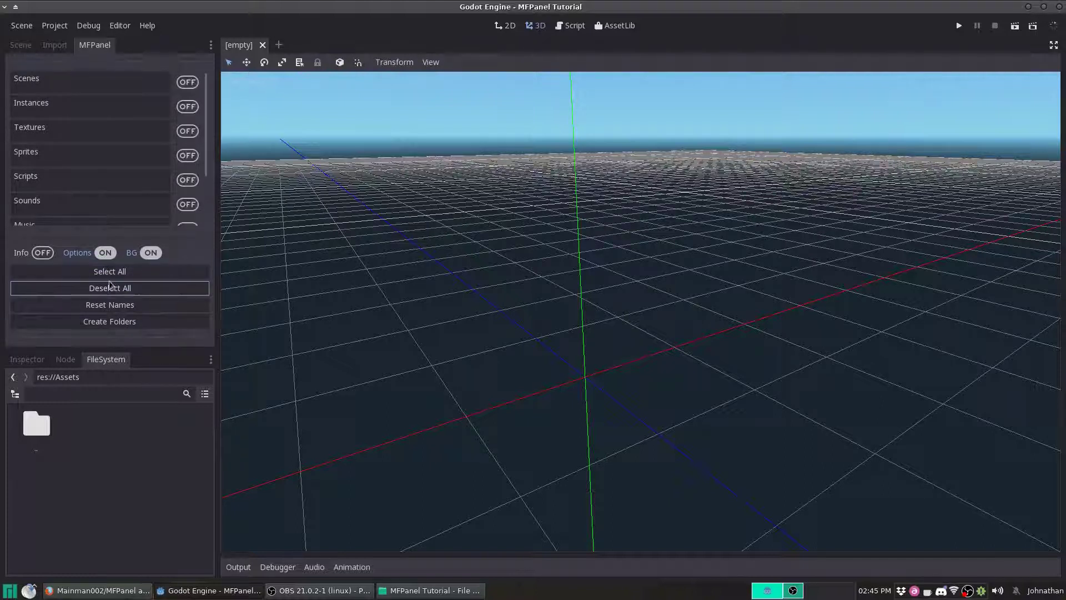
# Hide the Options buttons, enable only Scenes, and create the folders
pyautogui.click(106, 253)
pyautogui.scroll(-1, 193, 193)
pyautogui.scroll(1, 122, 144)
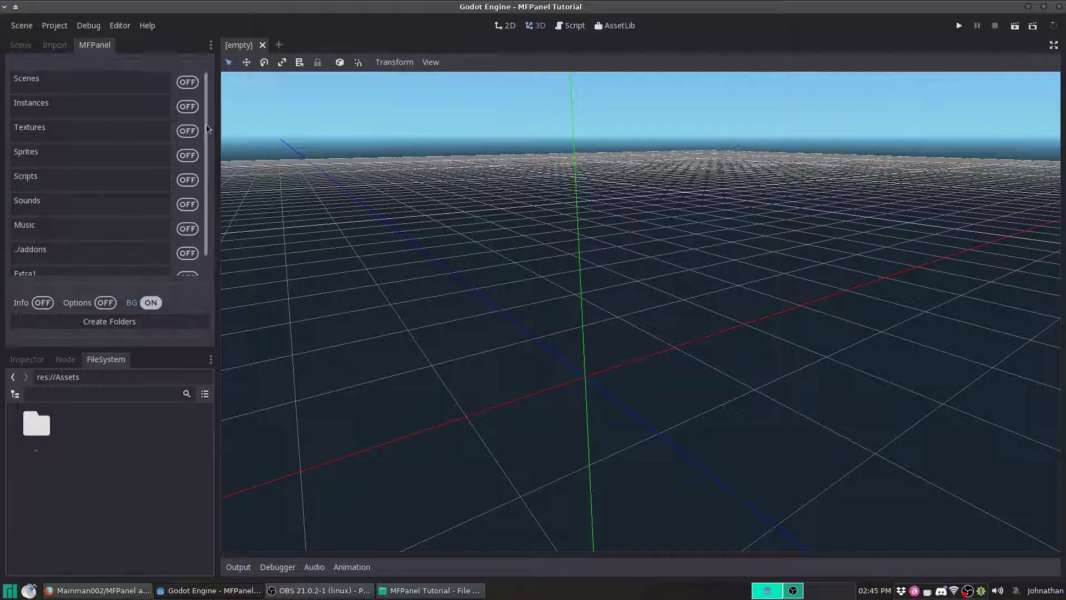
pyautogui.click(188, 82)
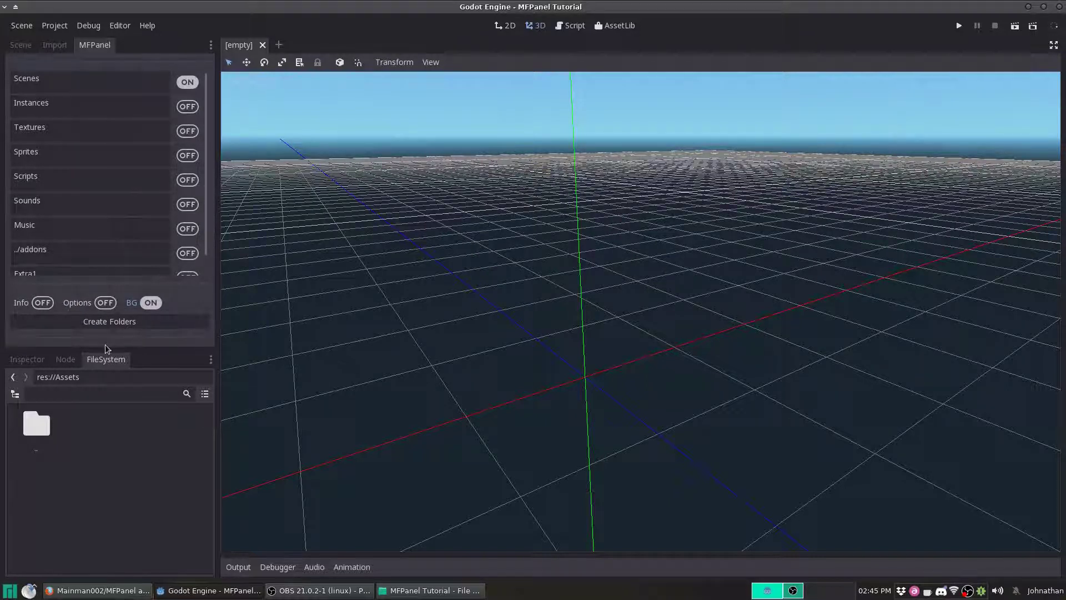
pyautogui.click(108, 328)
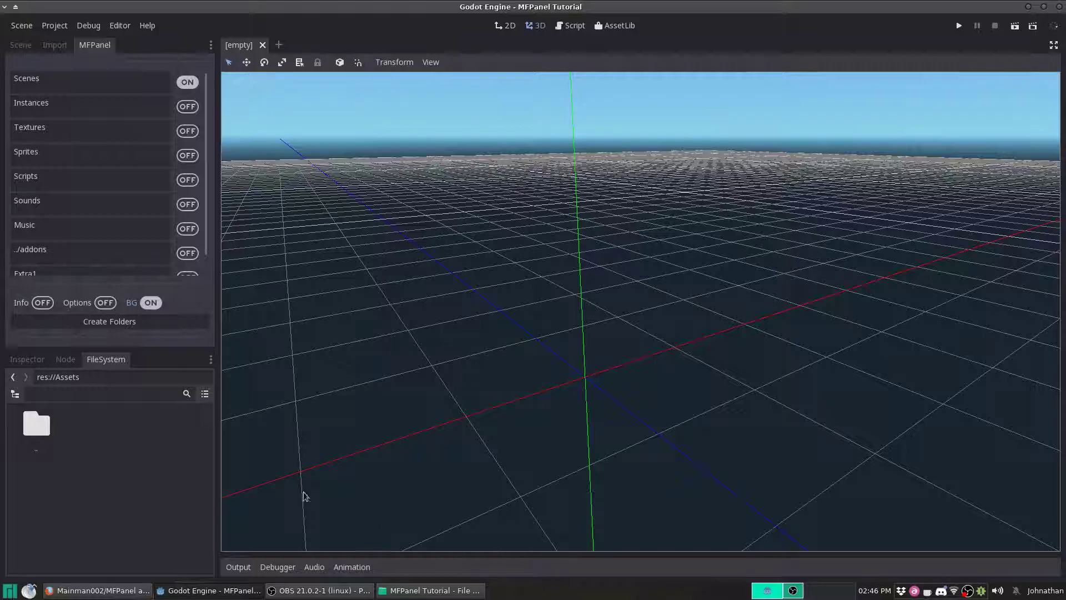
# Check the new folder in the file manager, then open Assets/Scenes in FileSystem and return to Assets
pyautogui.click(419, 591)
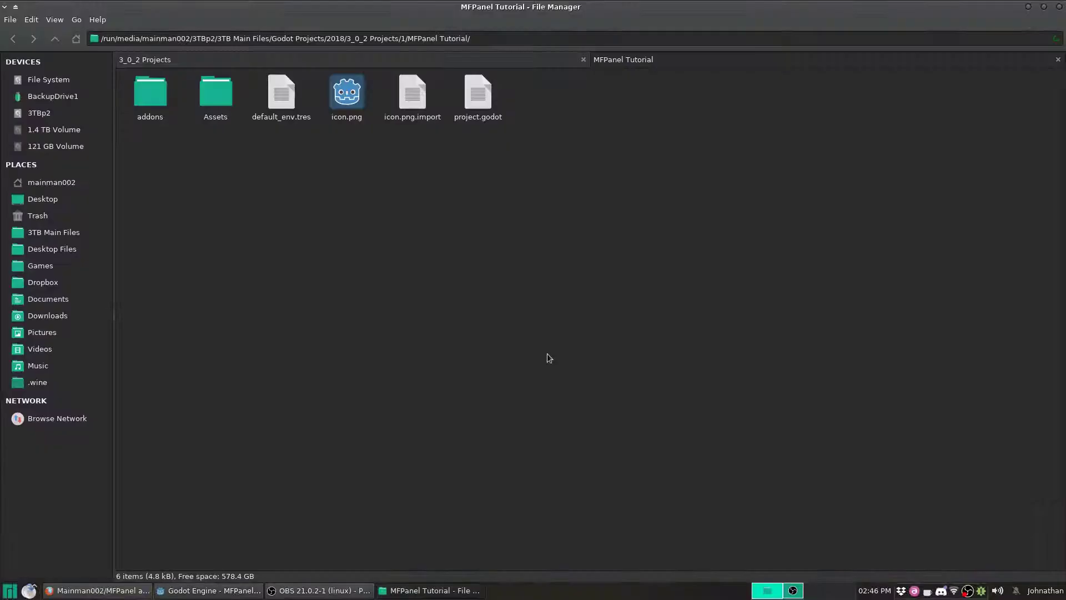
pyautogui.doubleClick(506, 6)
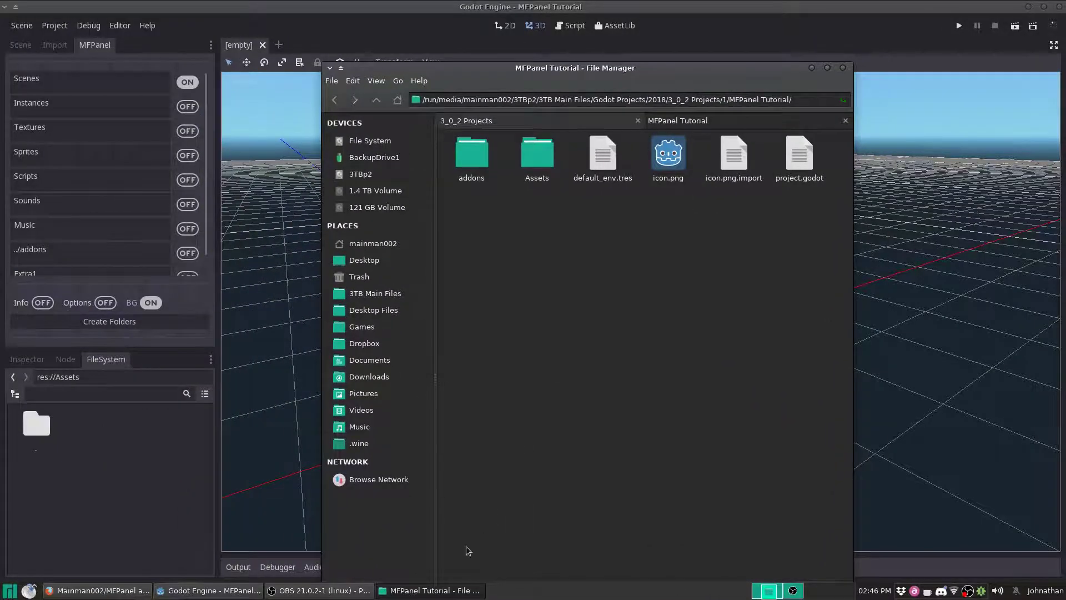
pyautogui.click(184, 474)
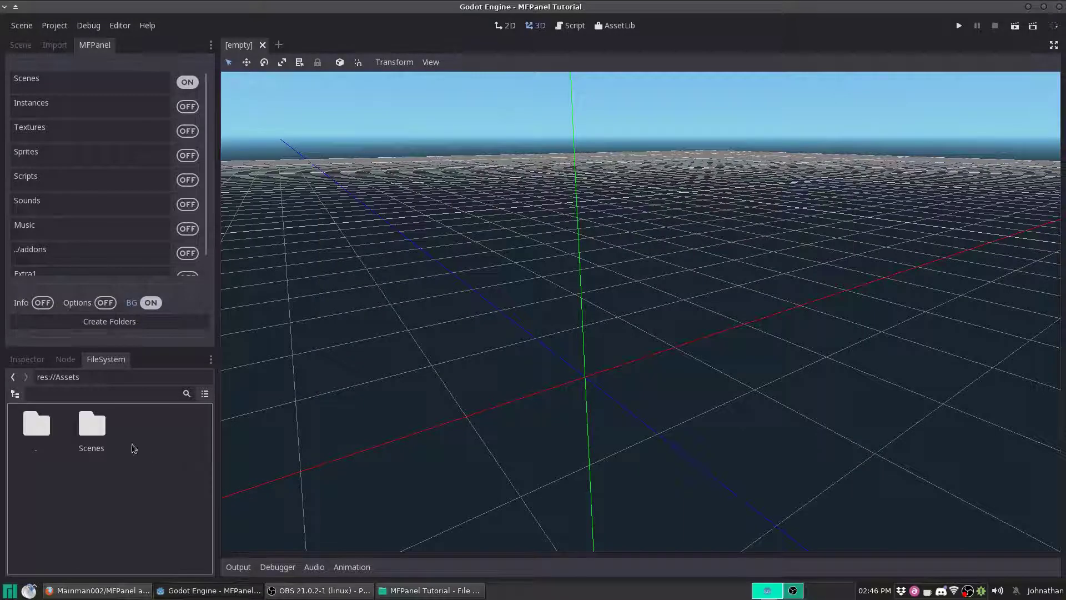
pyautogui.doubleClick(91, 425)
pyautogui.doubleClick(47, 426)
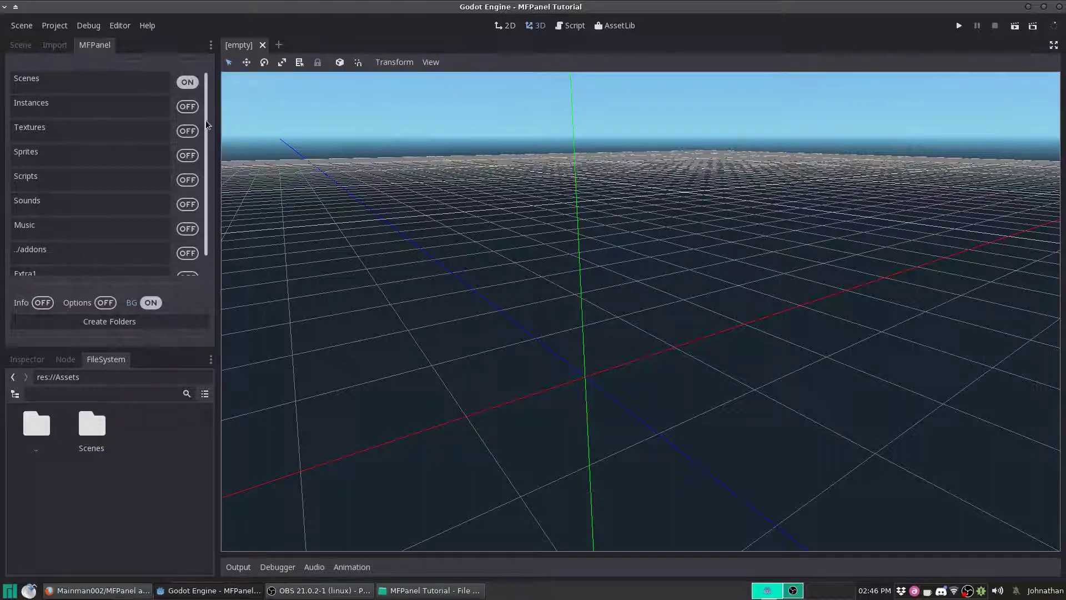
# Enable all folders with Select All, then switch ../addons and Extra1 off
pyautogui.click(105, 302)
pyautogui.click(110, 271)
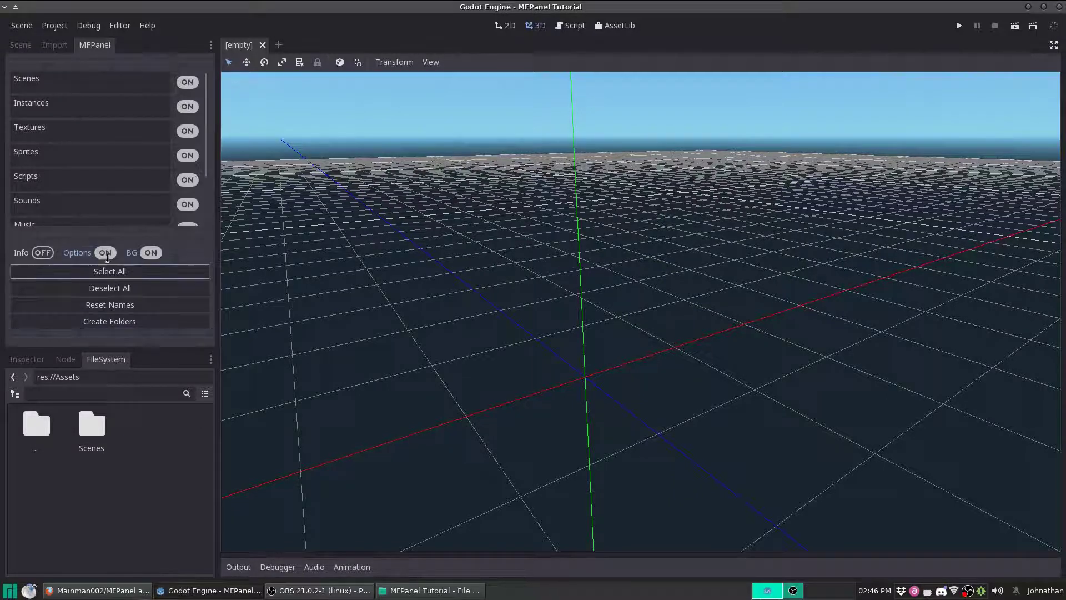
pyautogui.click(105, 252)
pyautogui.scroll(-1, 204, 266)
pyautogui.click(187, 257)
pyautogui.click(188, 258)
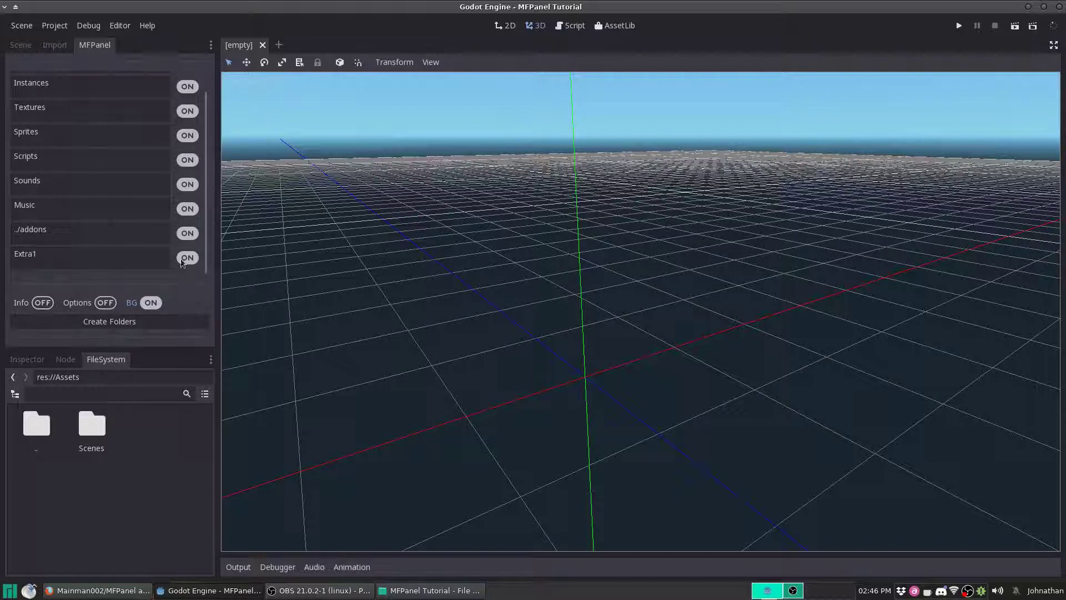
pyautogui.click(117, 234)
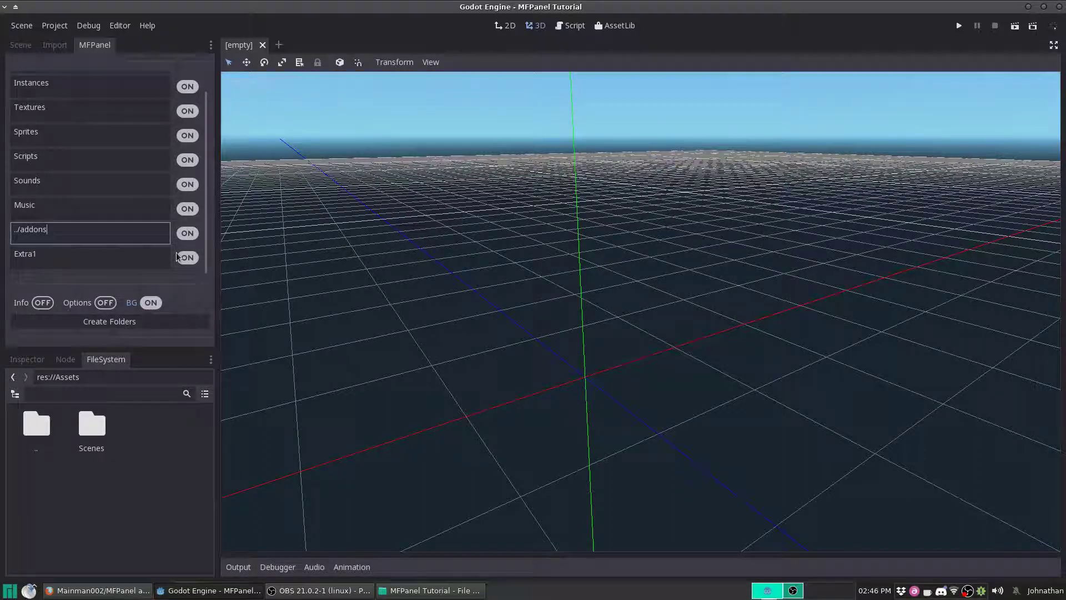
pyautogui.click(188, 235)
pyautogui.click(187, 261)
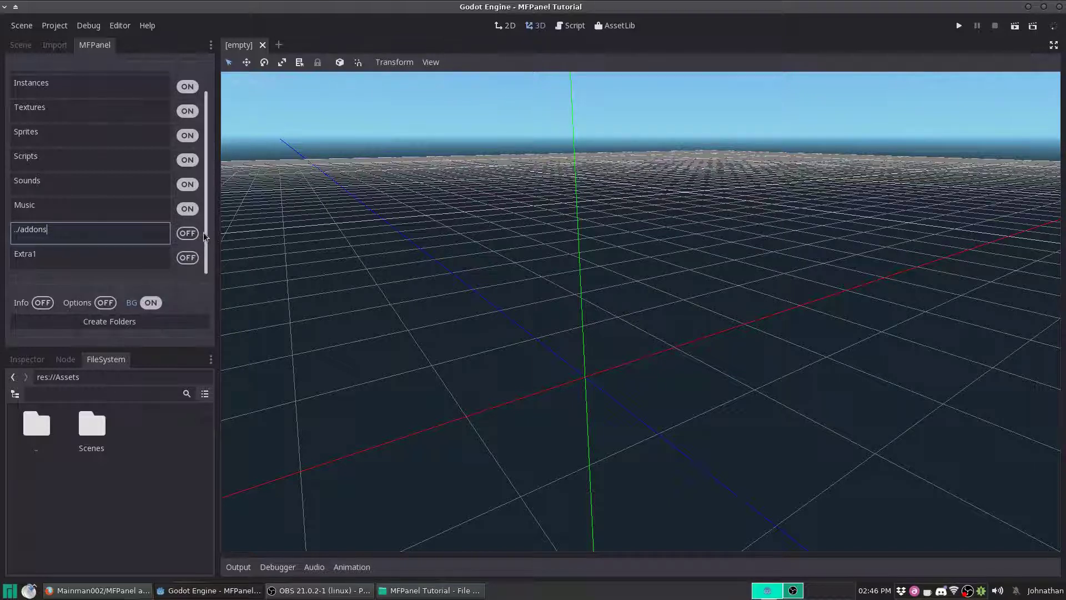
# Rename the Scenes entry to Scenes/Test1 and create the enabled folders
pyautogui.scroll(1, 30, 107)
pyautogui.click(66, 80)
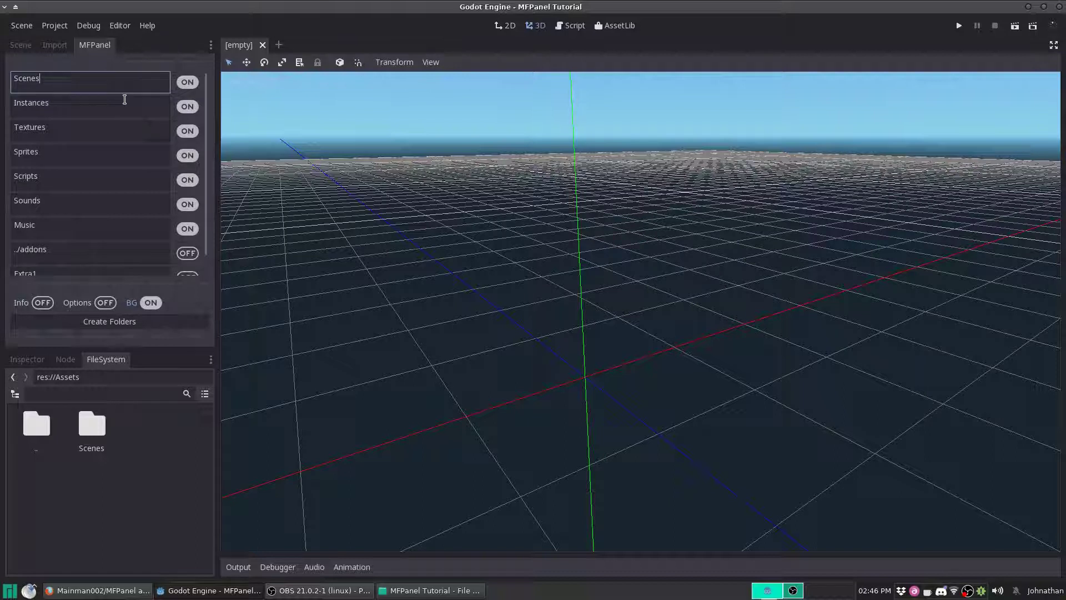
pyautogui.write('/Test1')
pyautogui.click(123, 326)
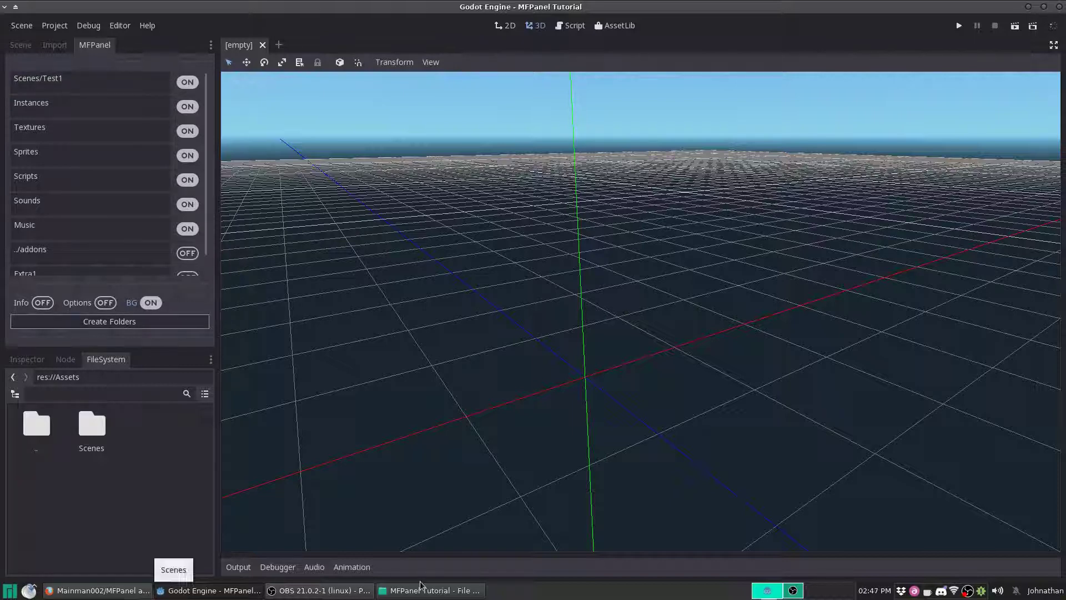
# Check the file manager, then open Assets/Scenes in FileSystem and select Test1
pyautogui.click(431, 590)
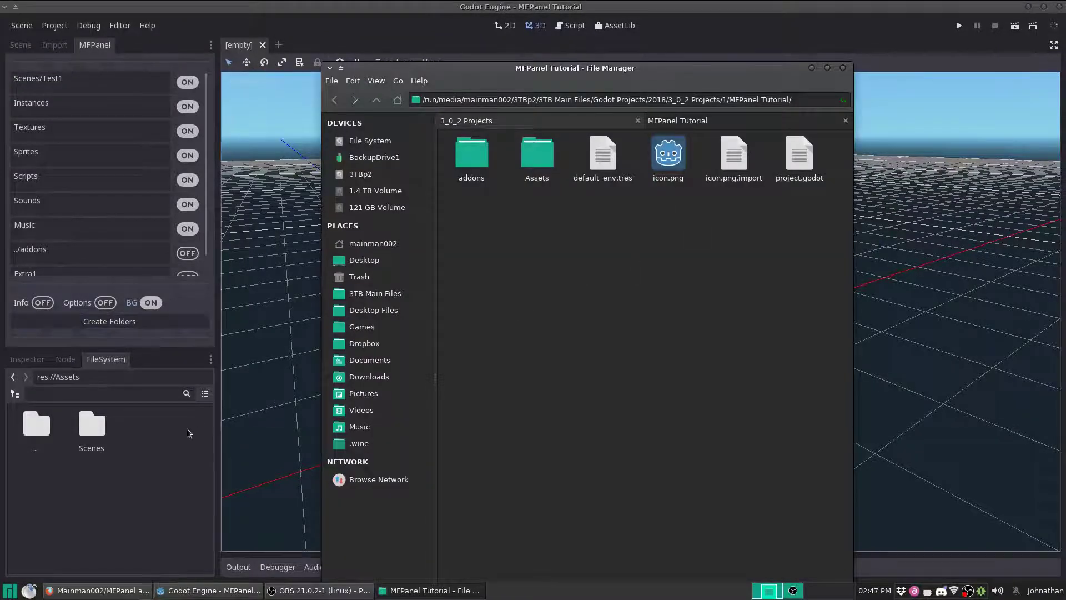
pyautogui.click(183, 454)
pyautogui.scroll(1, 186, 458)
pyautogui.scroll(-1, 162, 487)
pyautogui.doubleClick(36, 471)
pyautogui.click(83, 442)
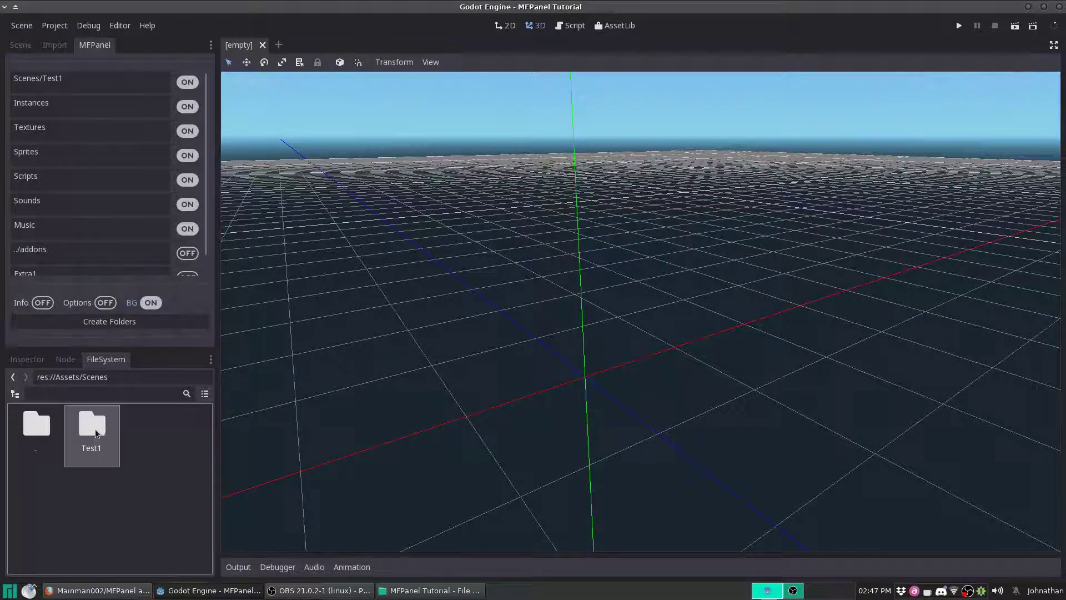
pyautogui.click(83, 88)
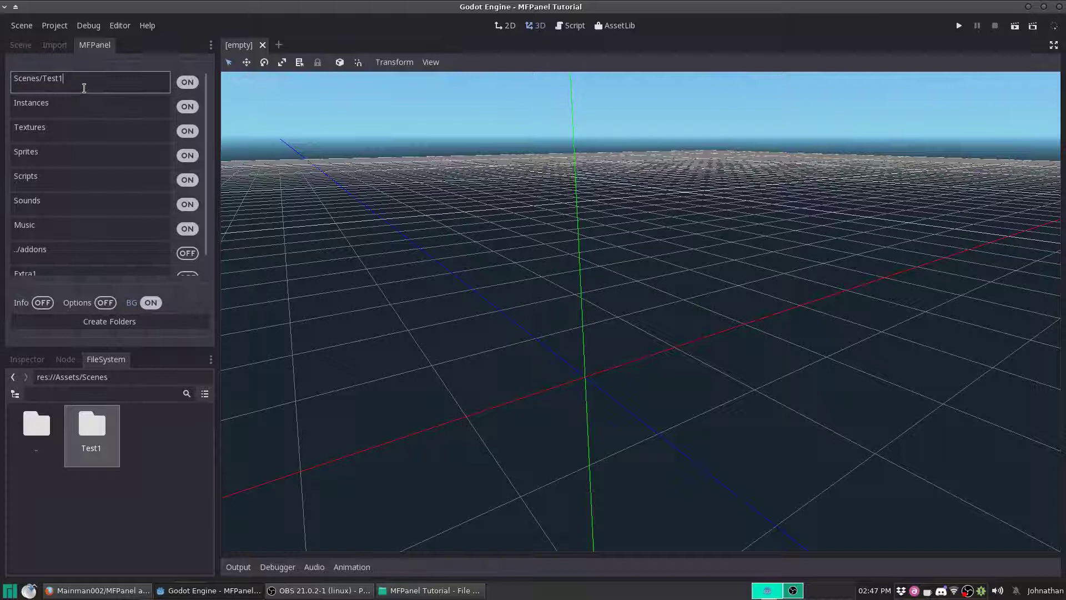
# Extend the first path with '/shdhsd/sjdksd', enable only that path, and create the folders
pyautogui.write('/shdhsd/sjdksd')
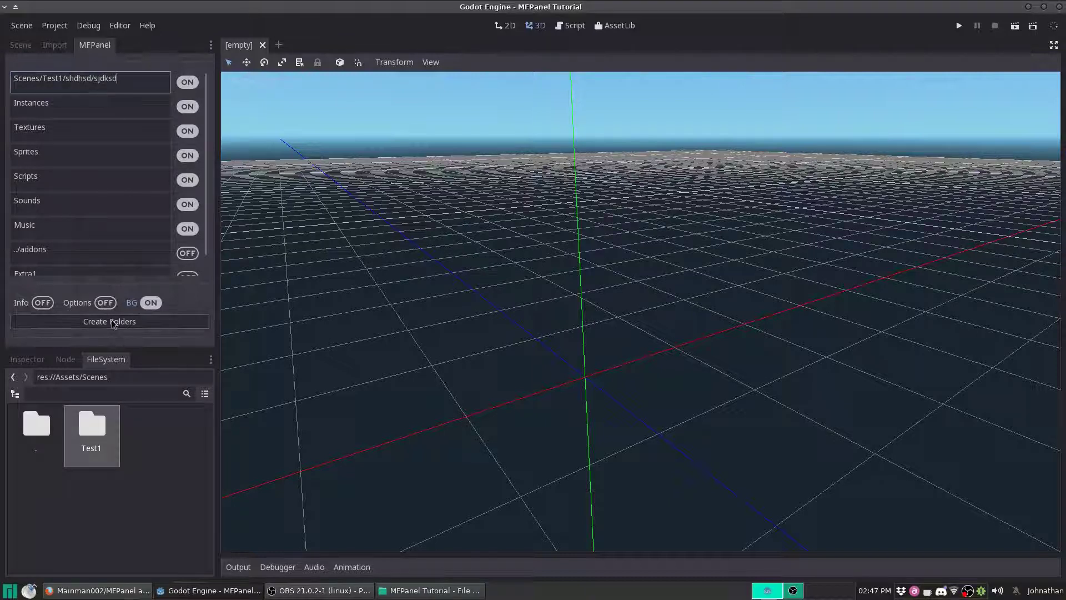
pyautogui.click(105, 302)
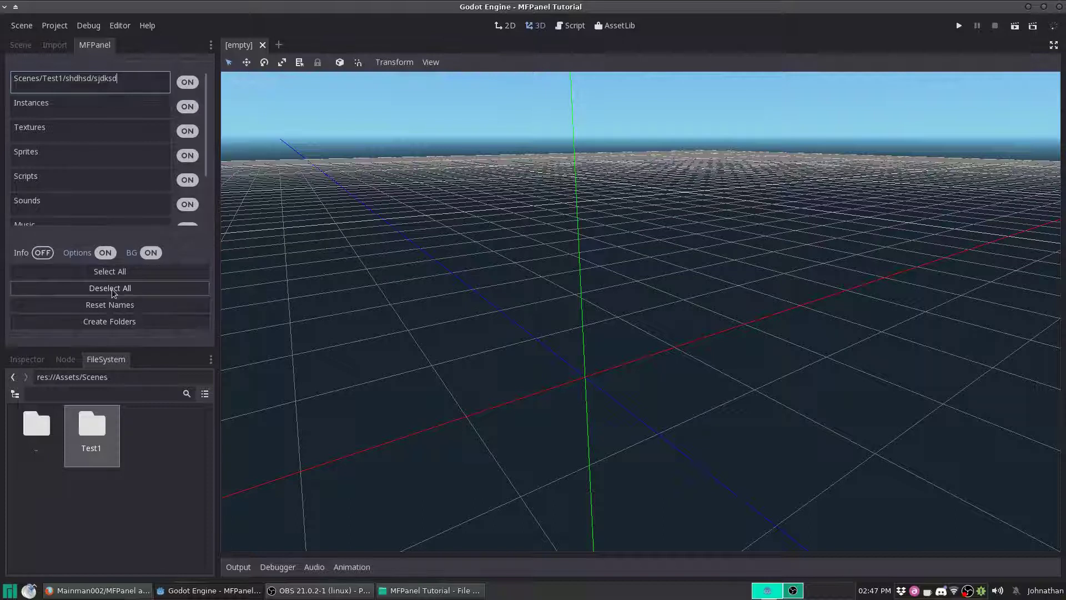
pyautogui.click(115, 290)
pyautogui.click(105, 253)
pyautogui.click(187, 81)
pyautogui.click(119, 323)
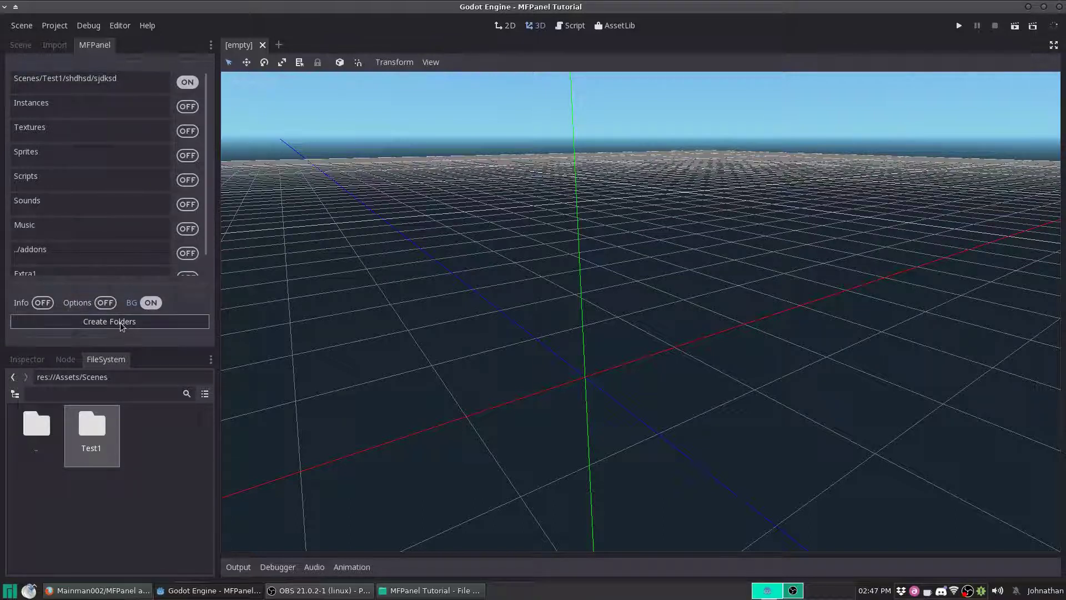
# Check the file manager, open Test1 in FileSystem, and trim the first path back to Scenes
pyautogui.click(433, 590)
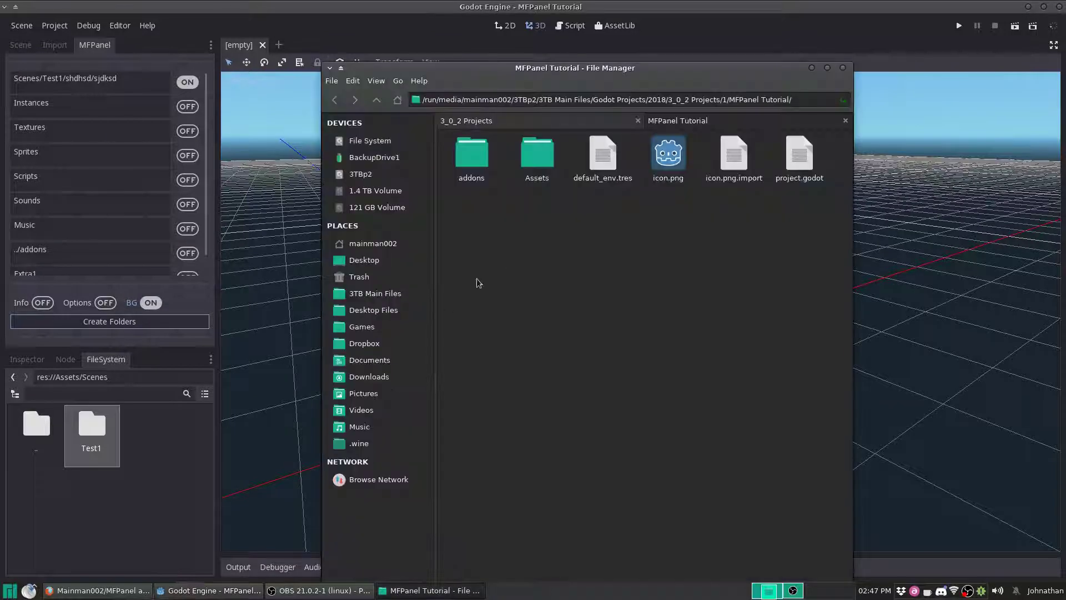
pyautogui.click(208, 590)
pyautogui.doubleClick(104, 430)
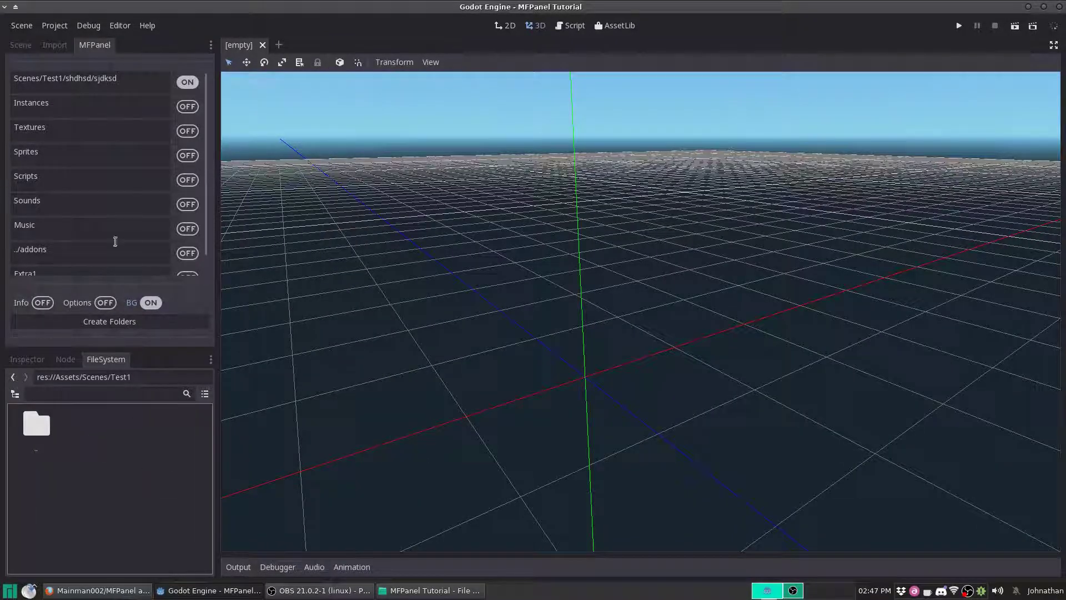
pyautogui.click(137, 80)
pyautogui.press('BackSpace')
pyautogui.press('BackSpace')
pyautogui.press('BackSpace')
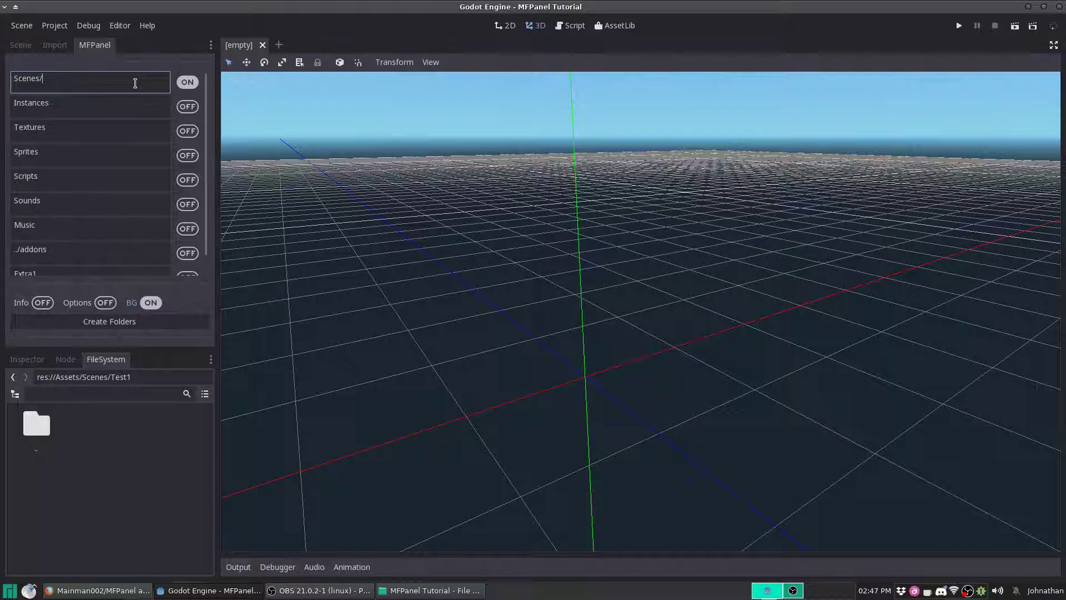
# Reset the folder names to defaults and move the MFPanel dock to the right side, widening it
pyautogui.click(106, 303)
pyautogui.click(124, 304)
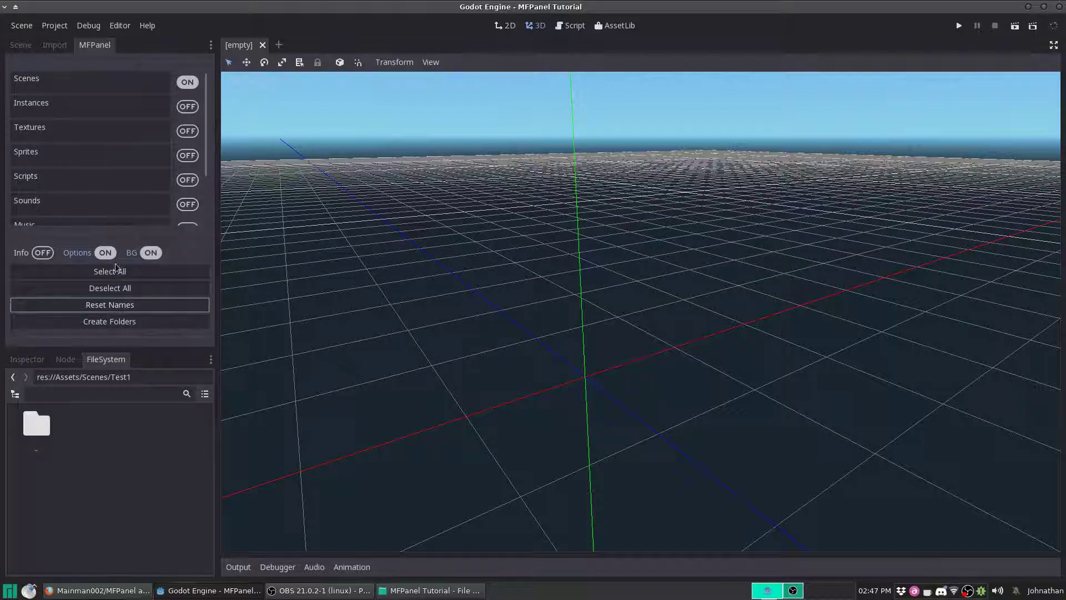
pyautogui.click(211, 44)
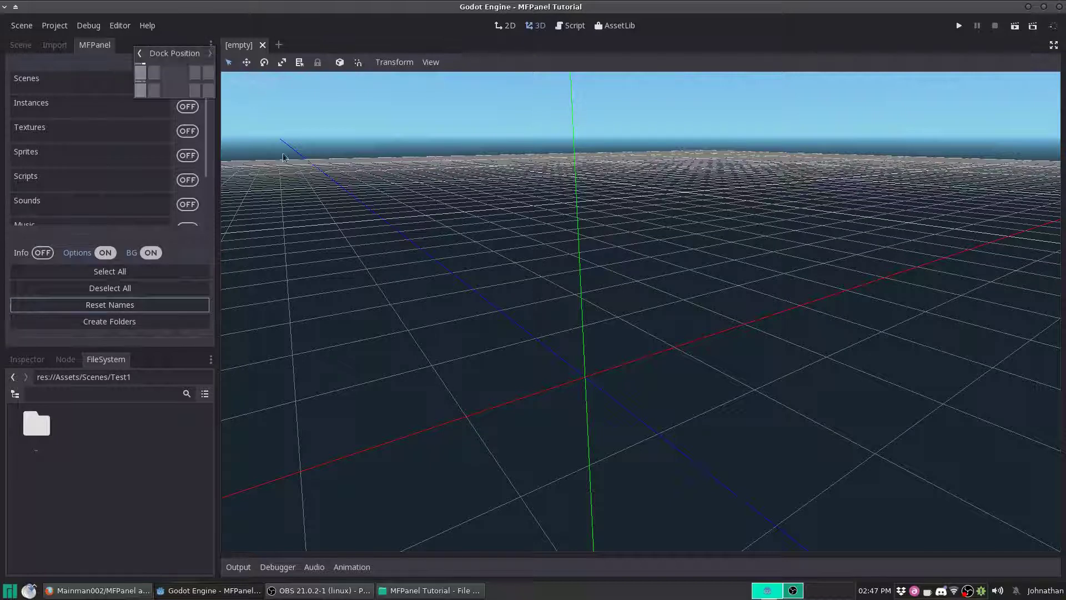
pyautogui.click(211, 78)
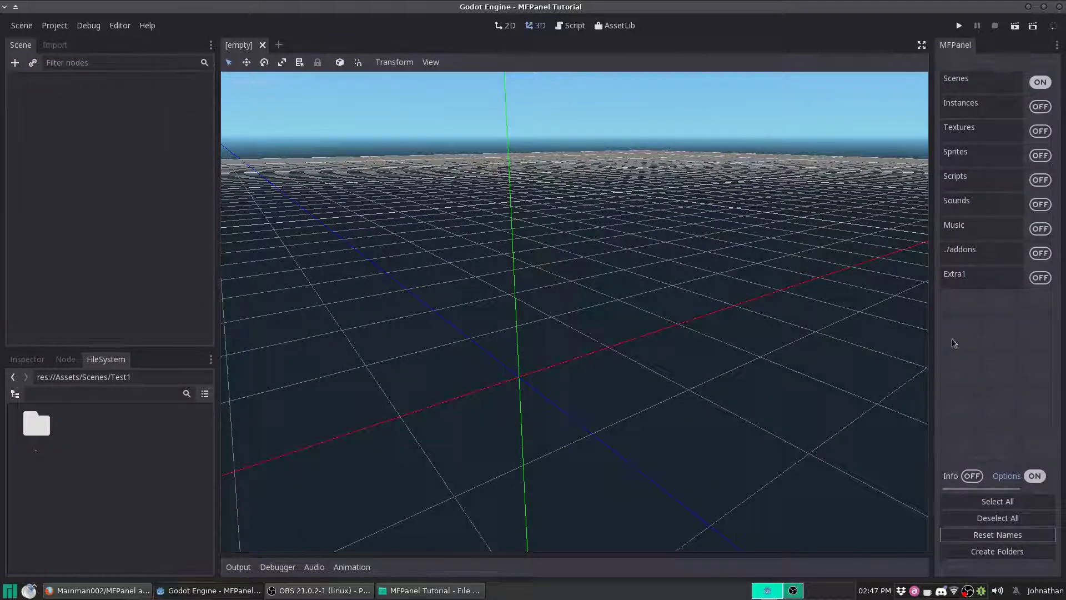
pyautogui.moveTo(932, 328); pyautogui.dragTo(805, 331)
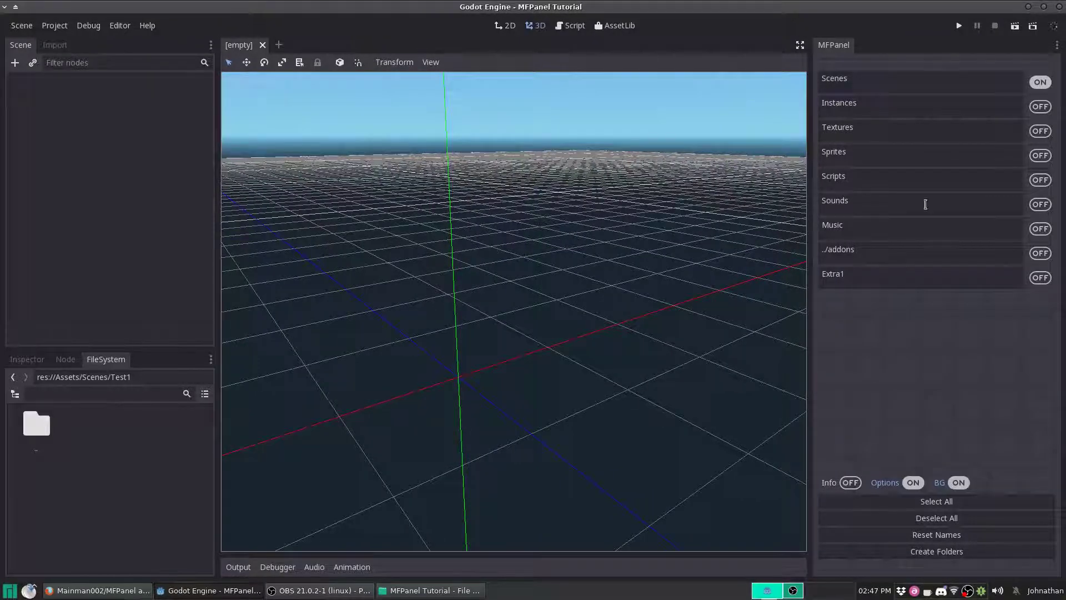
# Show MFPanel's info text, switch the background image off, and narrow the dock slightly
pyautogui.click(860, 484)
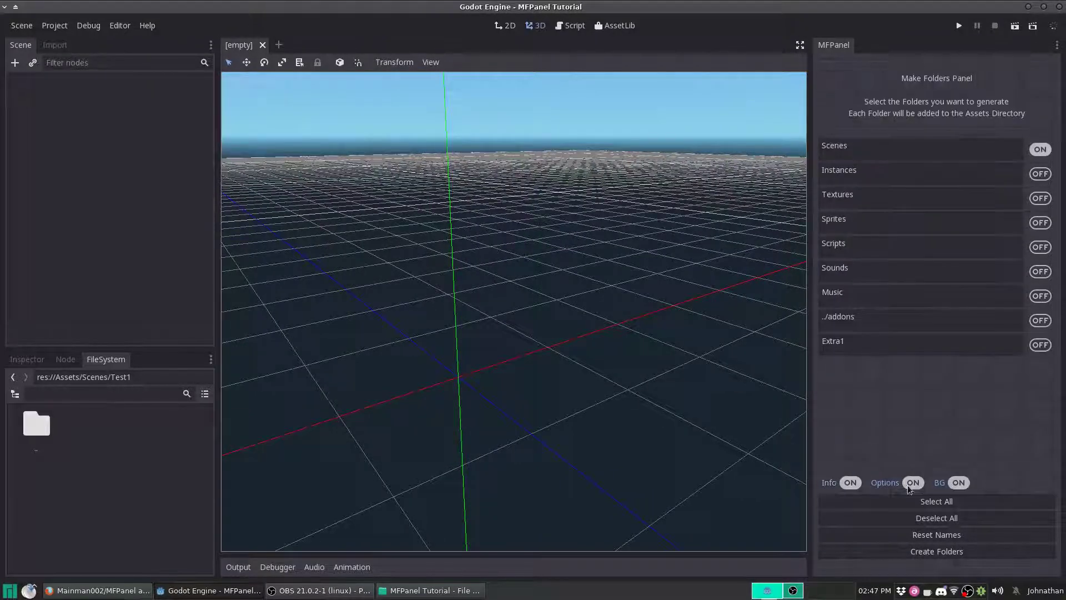
pyautogui.click(860, 482)
pyautogui.click(851, 485)
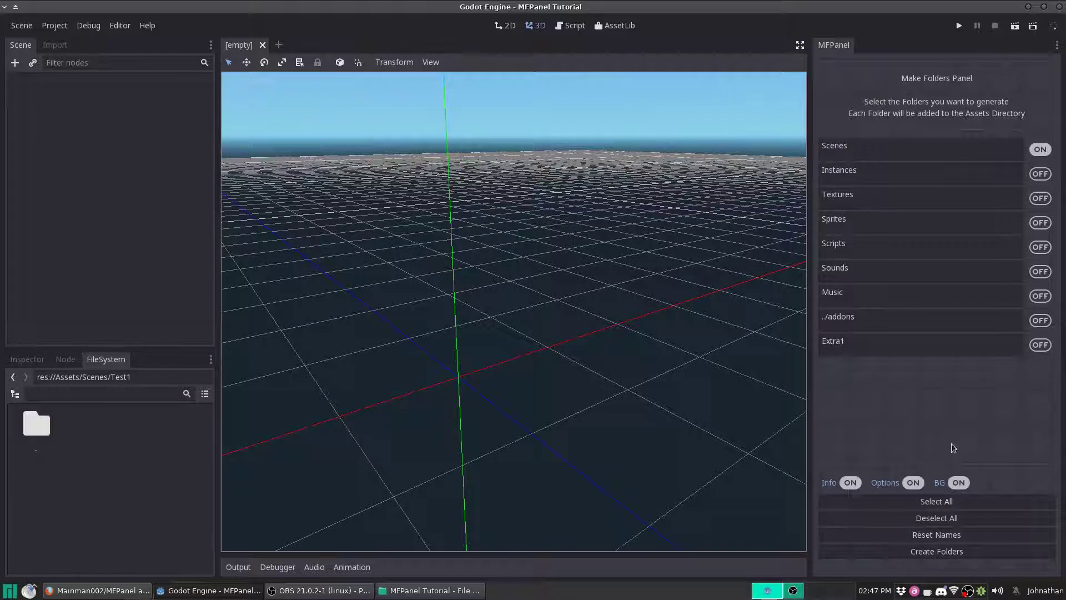
pyautogui.click(913, 482)
pyautogui.click(851, 533)
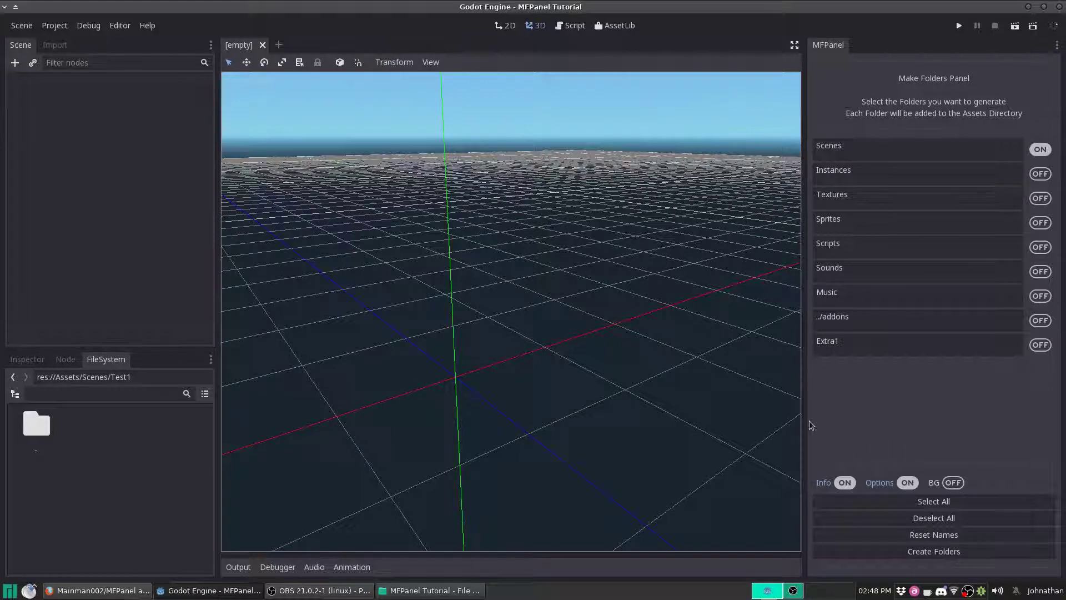
pyautogui.moveTo(805, 420); pyautogui.dragTo(813, 414)
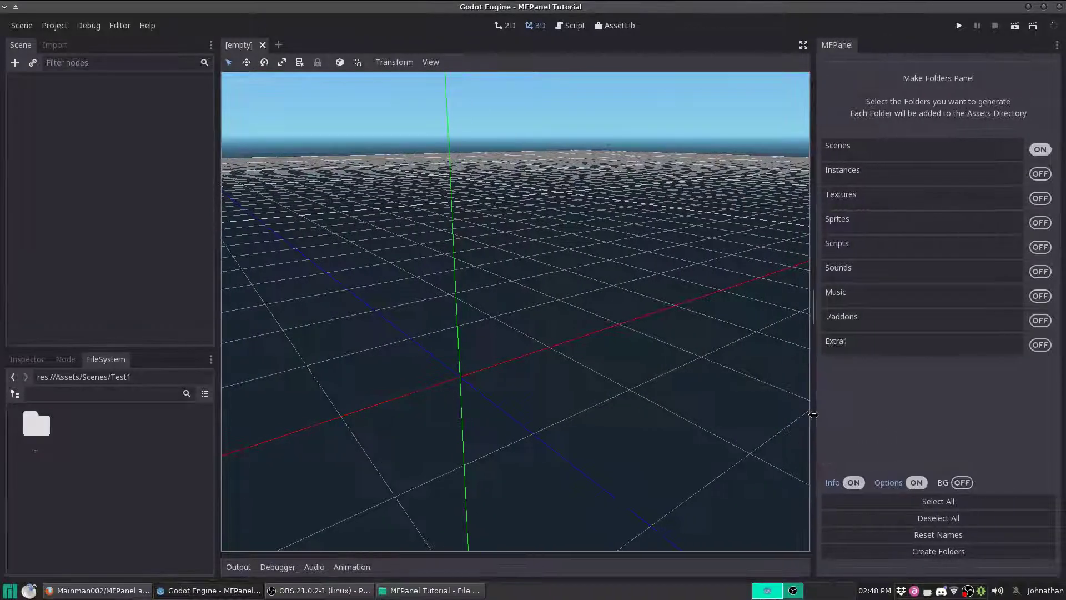
# Hide MFPanel's info text and Options, then inspect the Scenes and ../addons path fields
pyautogui.click(855, 482)
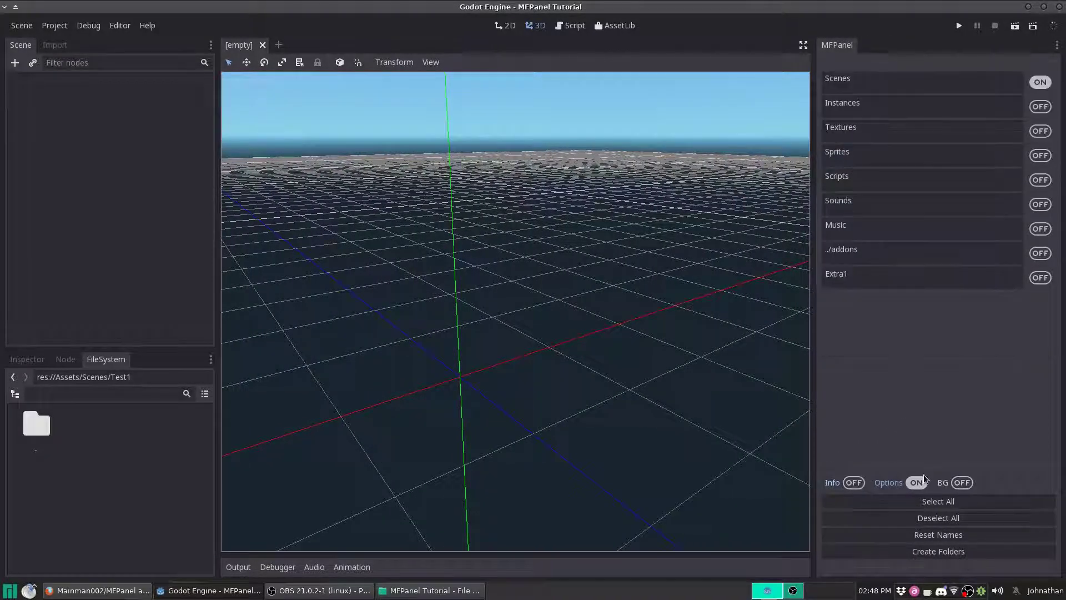
pyautogui.click(918, 483)
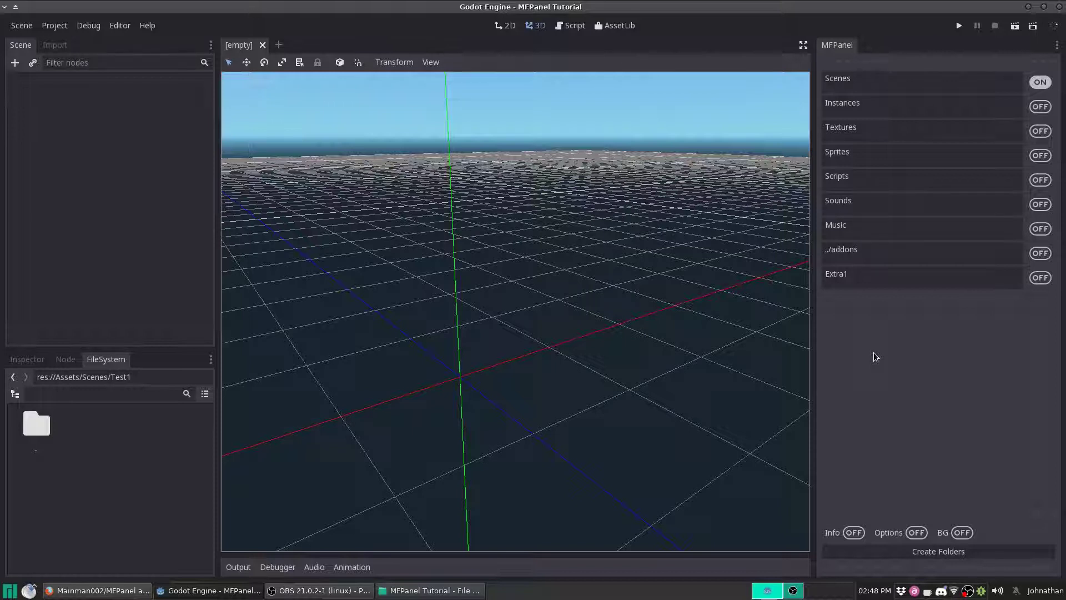
pyautogui.click(860, 90)
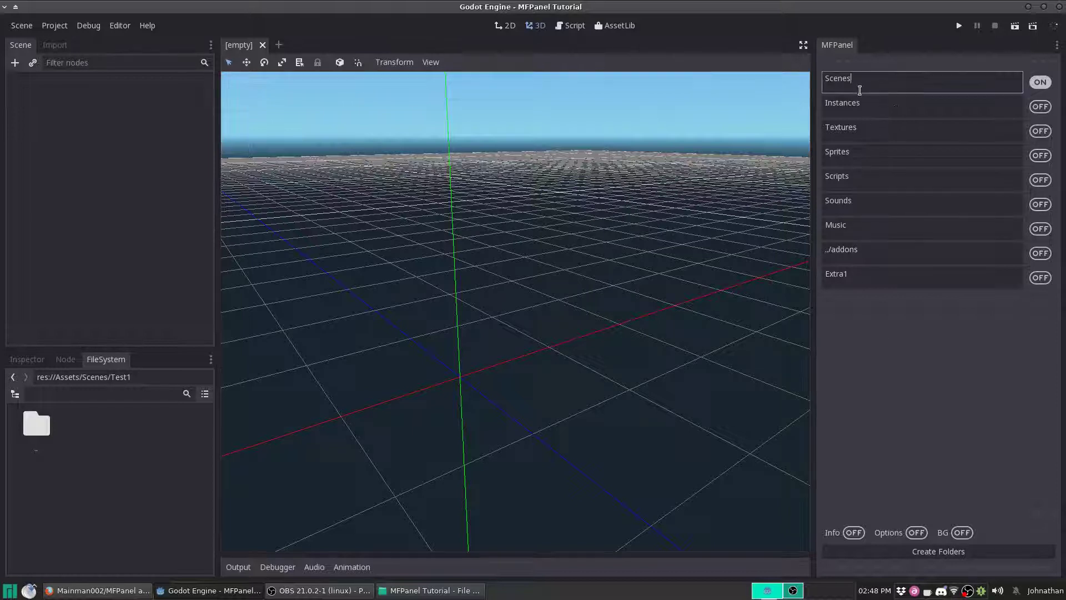
pyautogui.click(863, 249)
pyautogui.moveTo(858, 251); pyautogui.dragTo(811, 252)
pyautogui.click(869, 257)
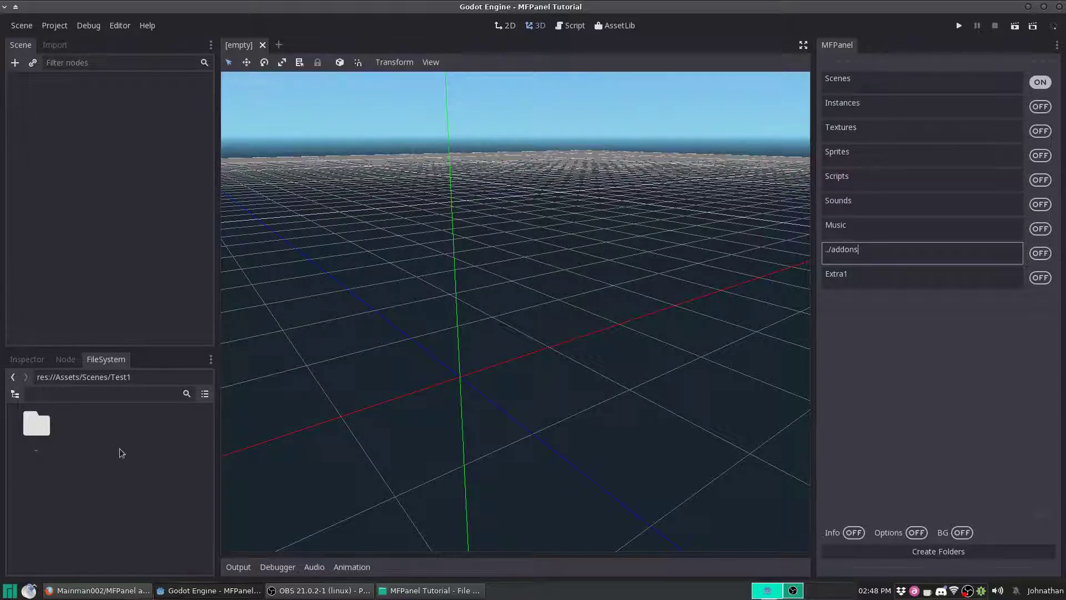
# Navigate FileSystem up from Scenes to the project root res://
pyautogui.doubleClick(36, 427)
pyautogui.doubleClick(37, 425)
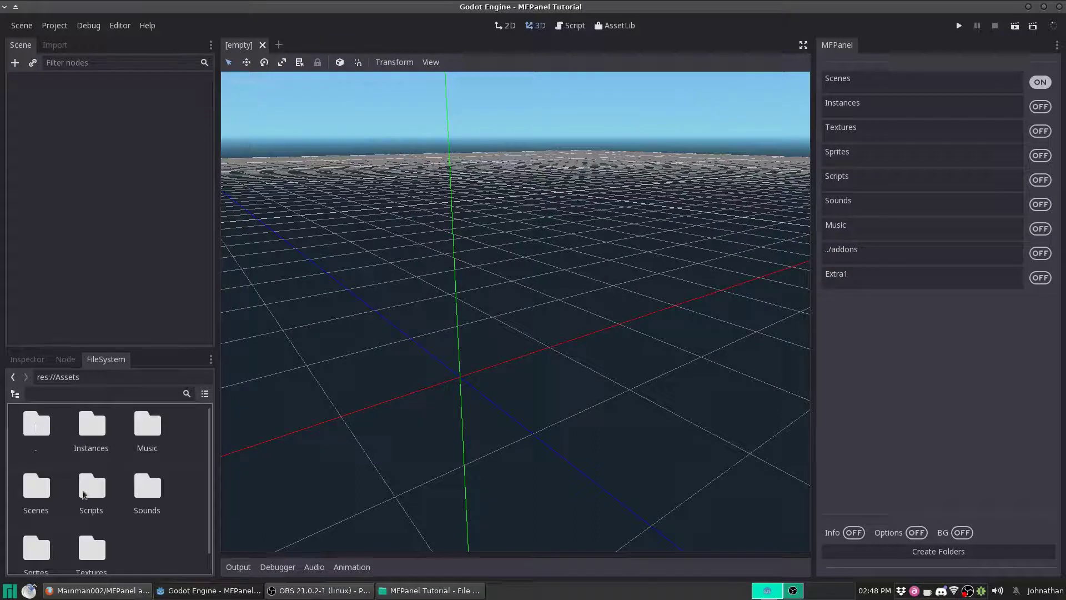
pyautogui.doubleClick(36, 425)
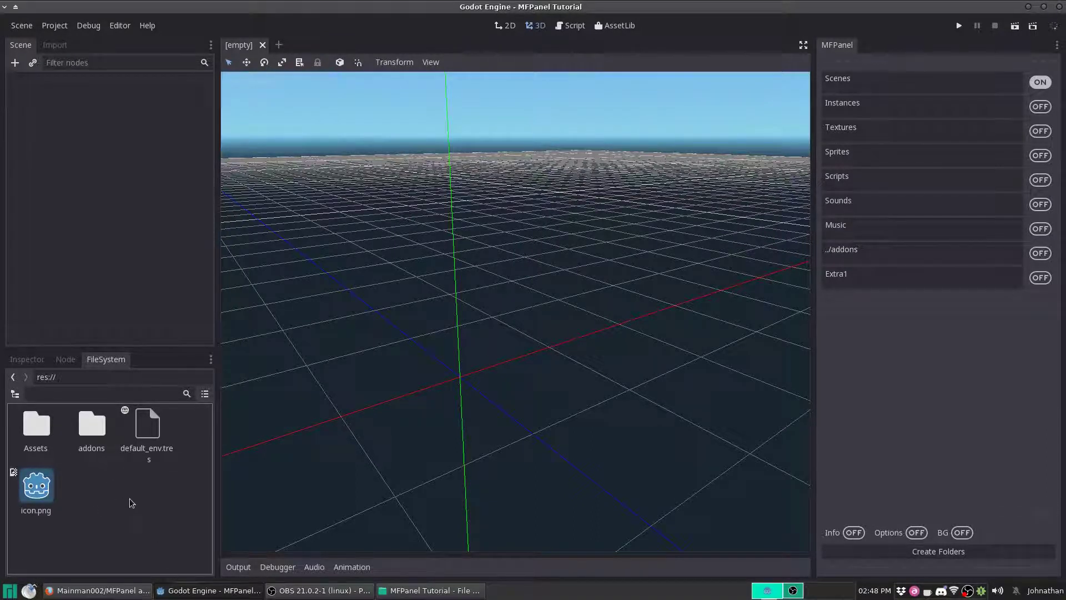
pyautogui.click(86, 377)
pyautogui.moveTo(86, 377); pyautogui.dragTo(56, 392)
pyautogui.click(85, 383)
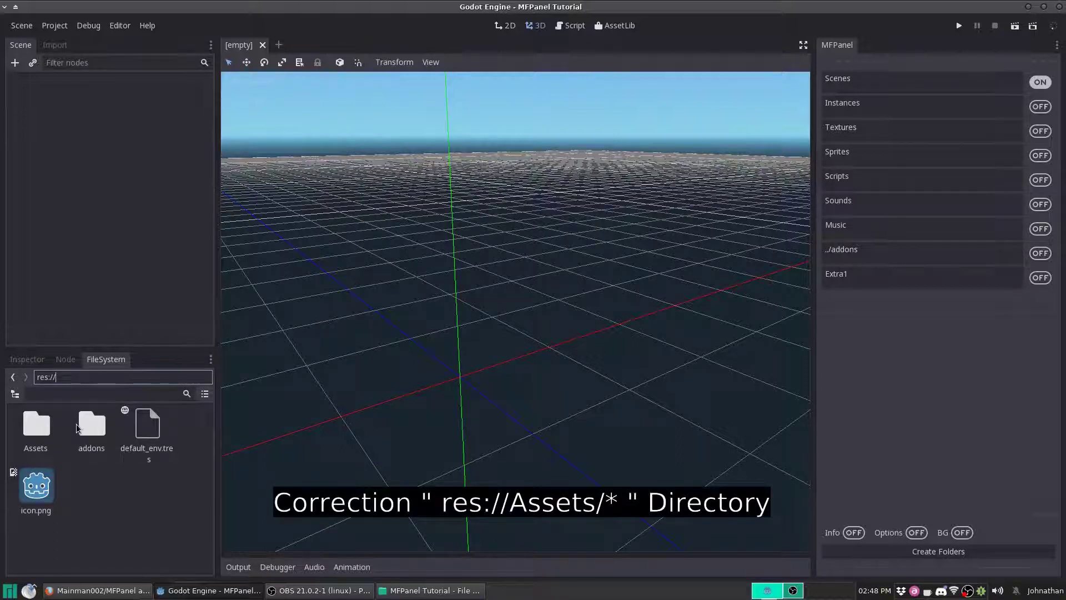
pyautogui.click(94, 508)
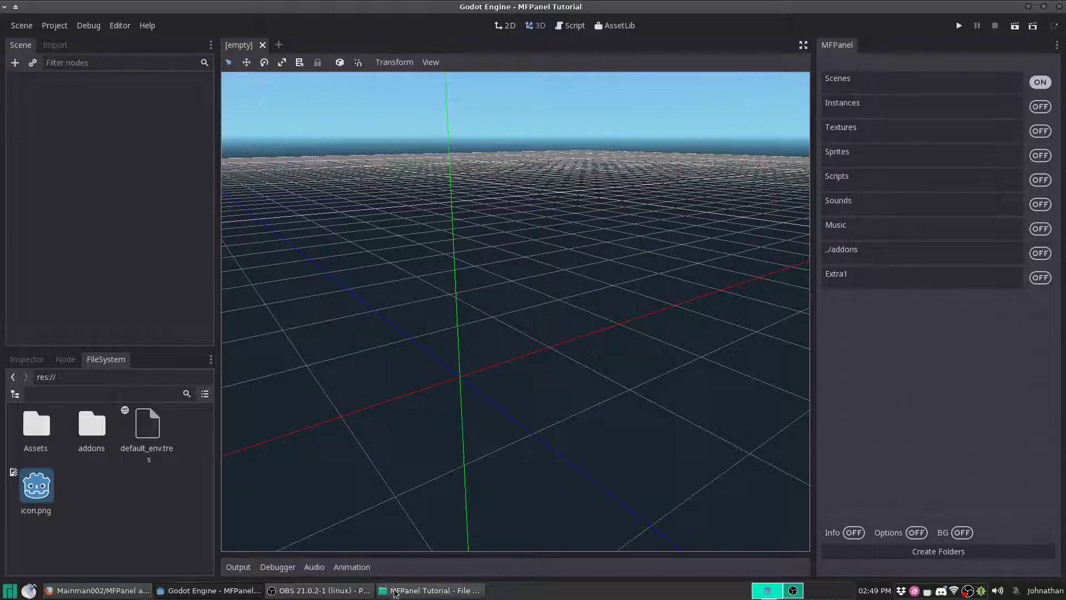
pyautogui.click(430, 590)
# Browse to addons/MakeFolders/Sprite and open bg.png with GNU Image Manipulation Program
pyautogui.doubleClick(472, 154)
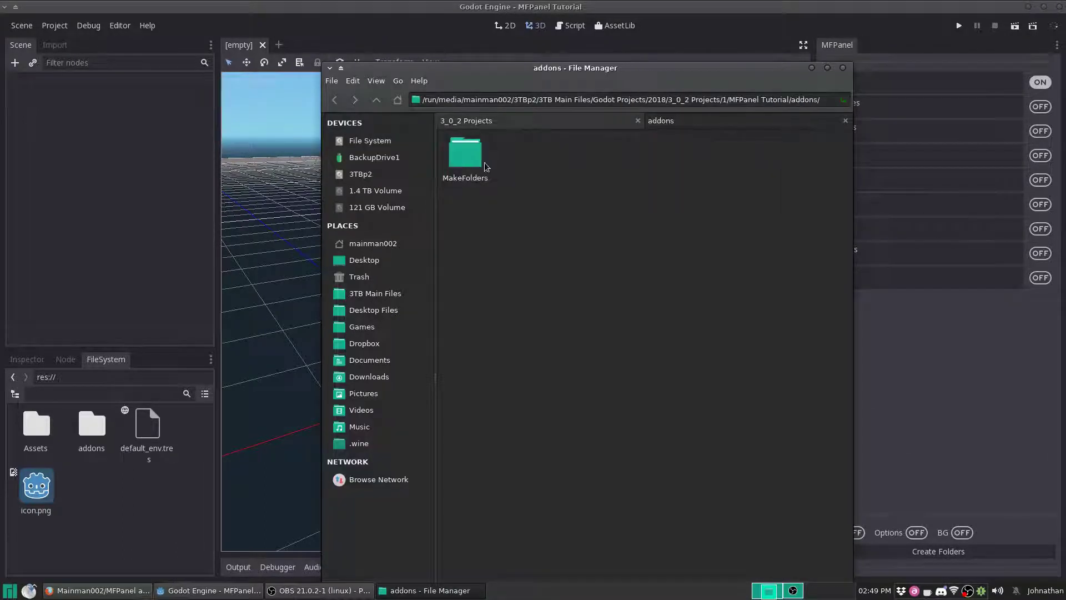
pyautogui.doubleClick(471, 154)
pyautogui.click(469, 160)
pyautogui.doubleClick(469, 160)
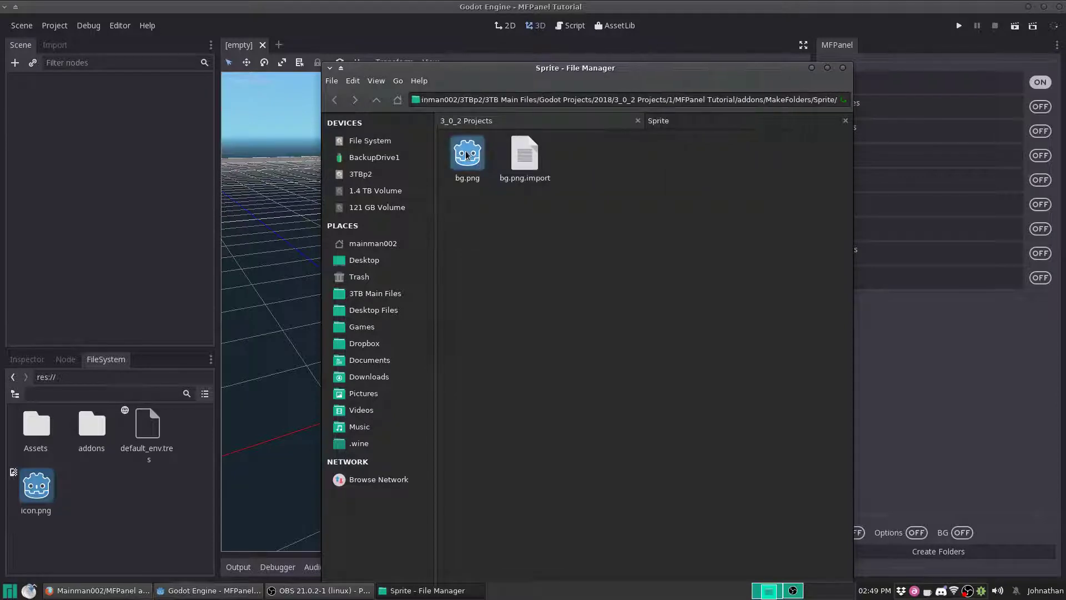
pyautogui.rightClick(467, 153)
pyautogui.moveTo(528, 172)
pyautogui.click(606, 176)
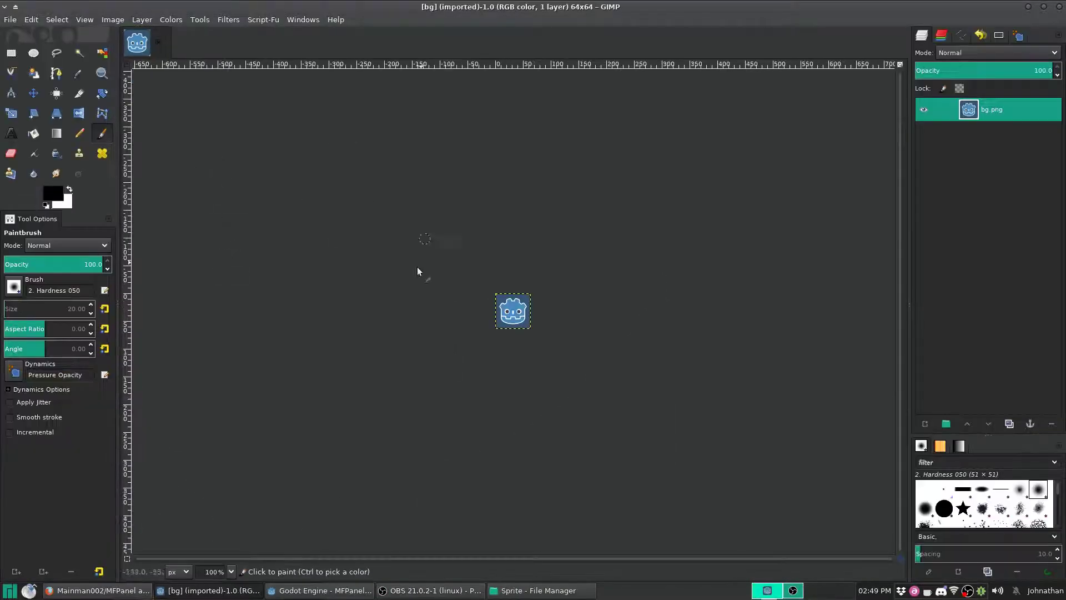
# Zoom to 550% and bucket-fill the whole bg.png image with black using Fill whole selection
pyautogui.press('z')
pyautogui.moveTo(426, 224); pyautogui.dragTo(589, 438)
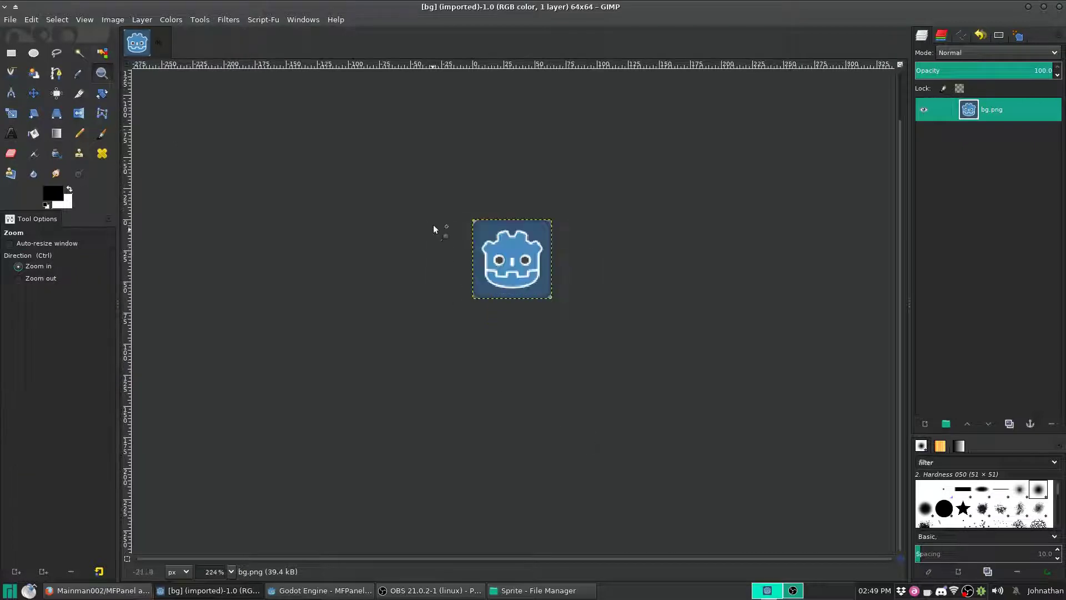
pyautogui.click(434, 246)
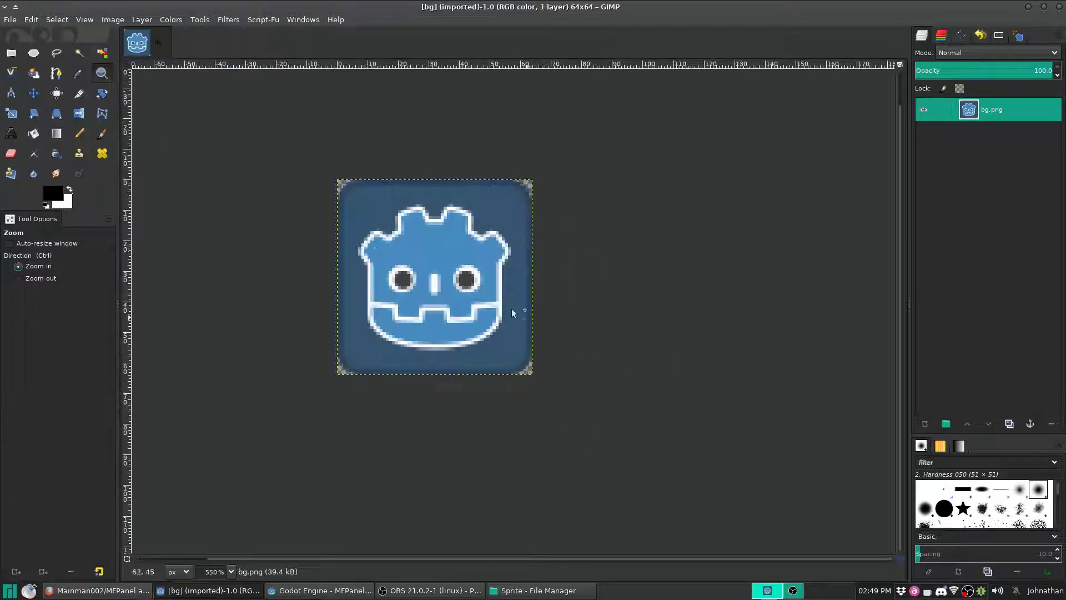
pyautogui.click(100, 136)
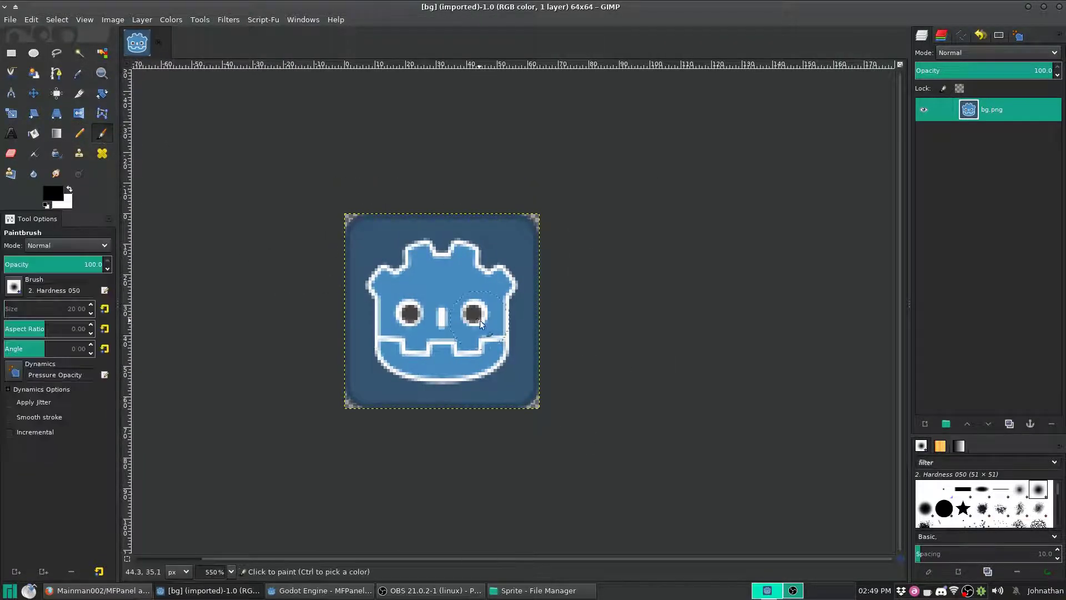
pyautogui.click(33, 132)
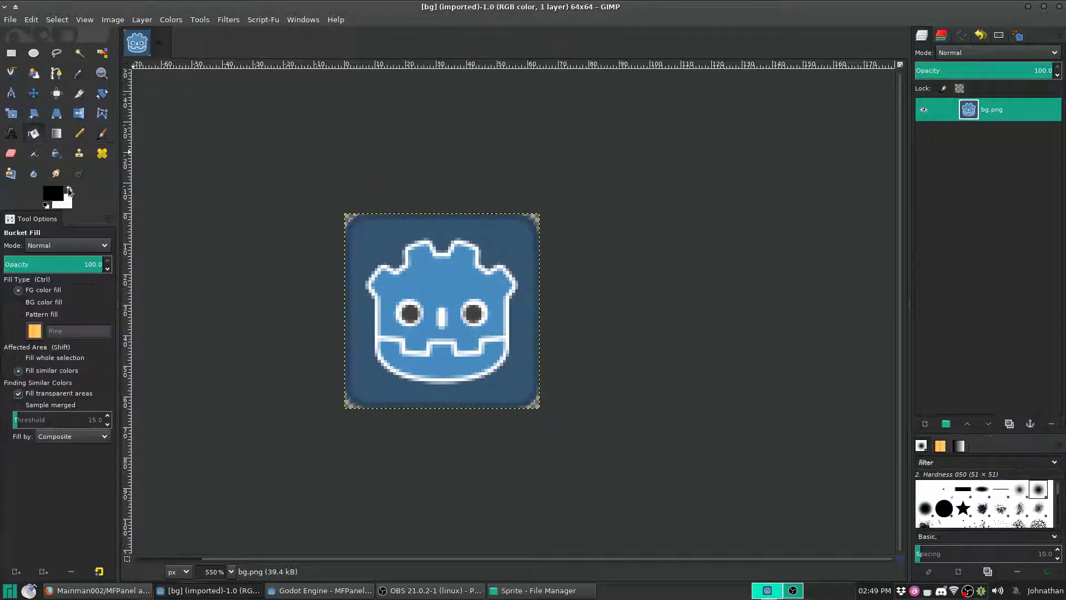
pyautogui.click(47, 358)
pyautogui.click(443, 304)
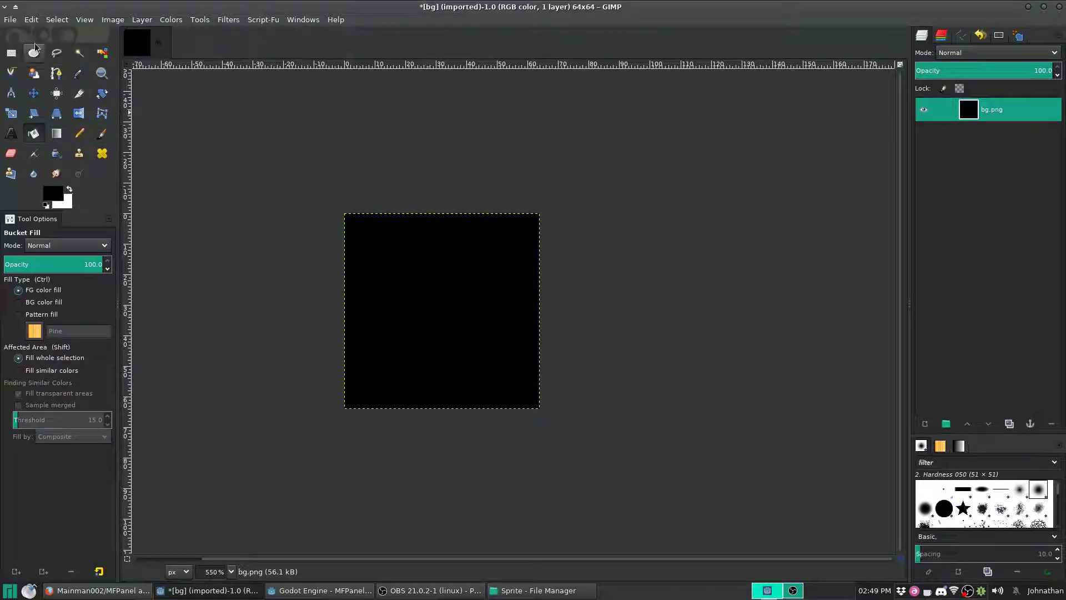
# Overwrite bg.png with the black image and return to Godot
pyautogui.click(10, 20)
pyautogui.click(33, 185)
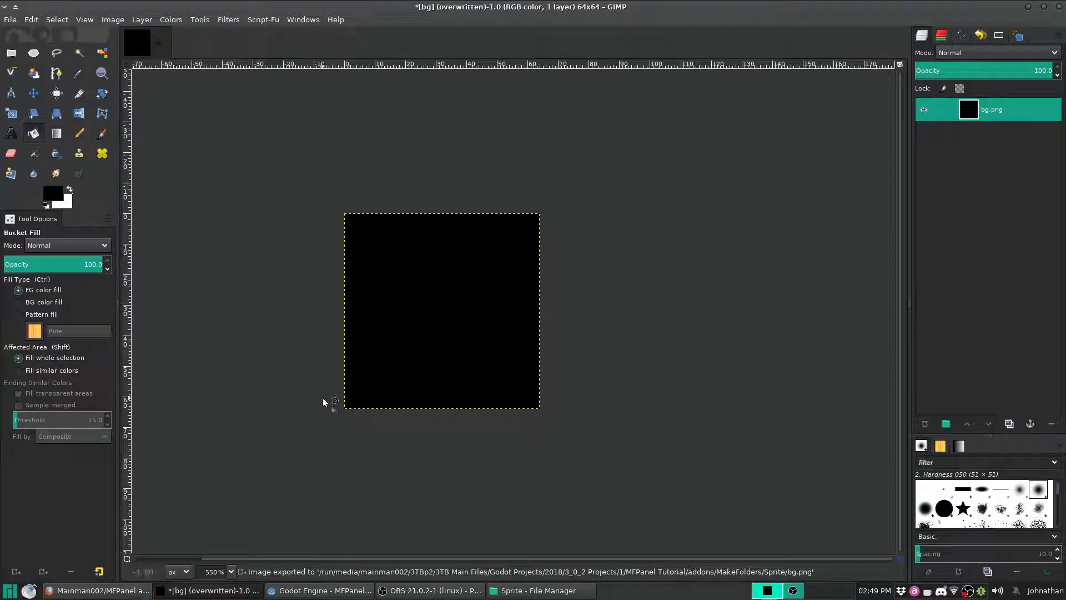
pyautogui.click(320, 590)
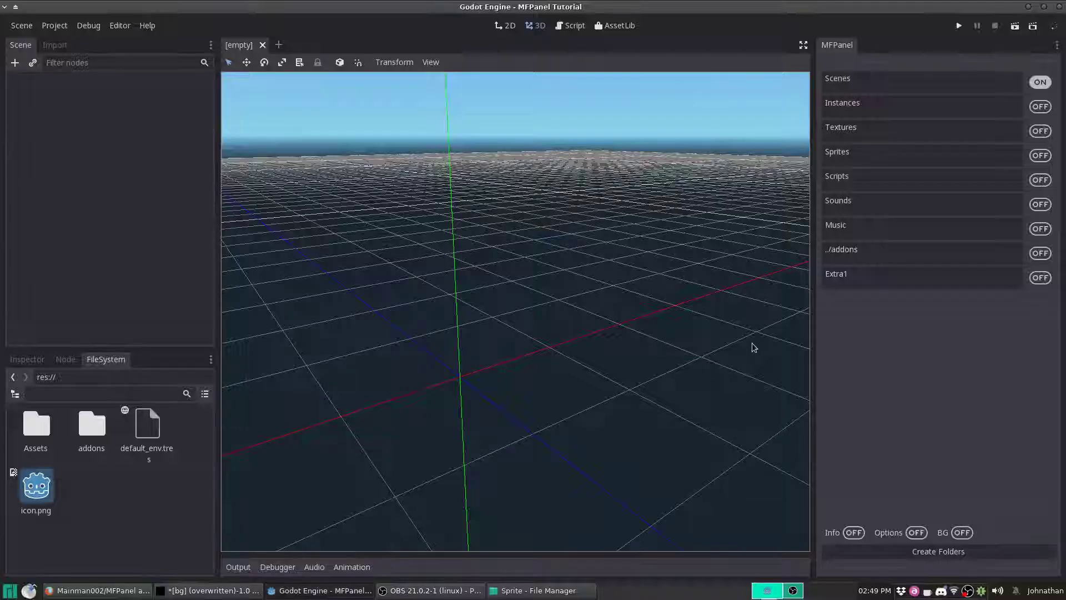
# Turn MFPanel's BG background back on and make the dock slightly narrower
pyautogui.click(963, 530)
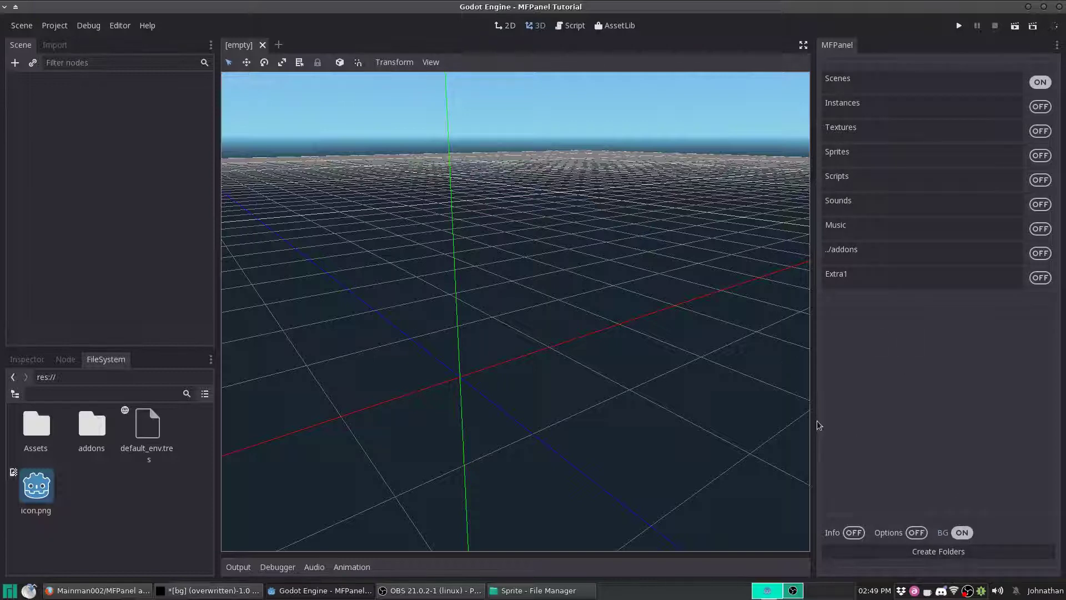
pyautogui.moveTo(817, 423)
pyautogui.mouseDown()
pyautogui.moveTo(717, 435)
pyautogui.moveTo(825, 436)
pyautogui.moveTo(806, 439)
pyautogui.mouseUp()
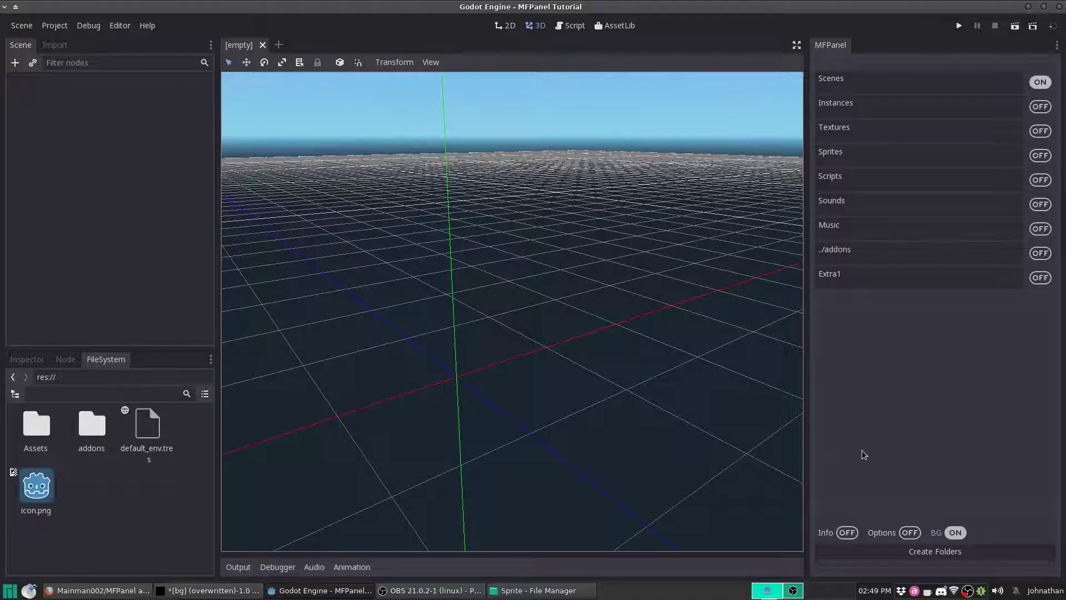
# In GIMP, undo the black fill, render a Plasma image, and overwrite bg.png with it
pyautogui.click(251, 591)
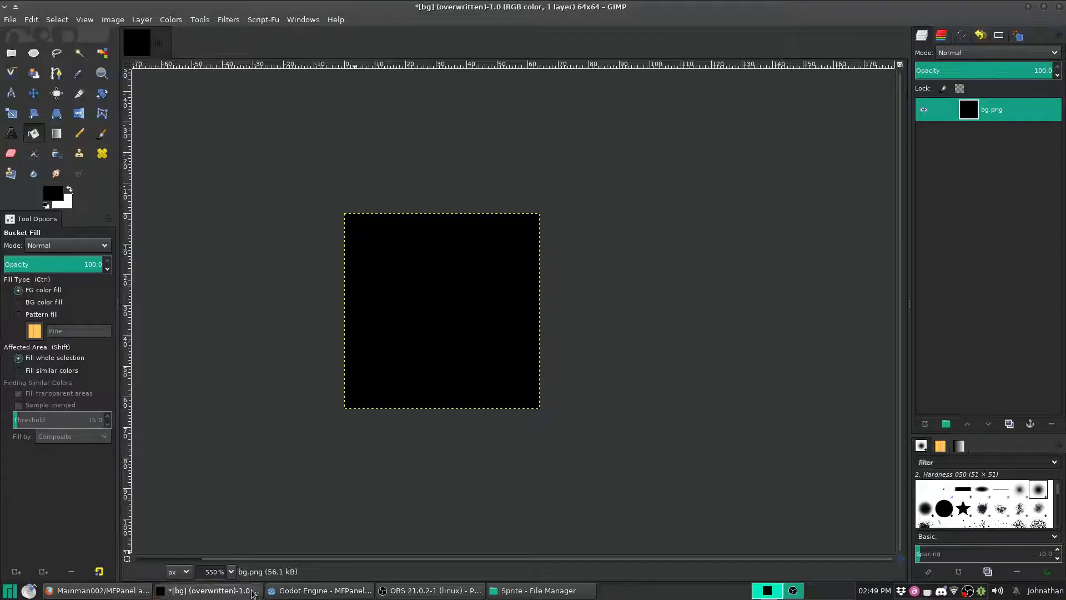
pyautogui.hotkey('ctrl', 'z')
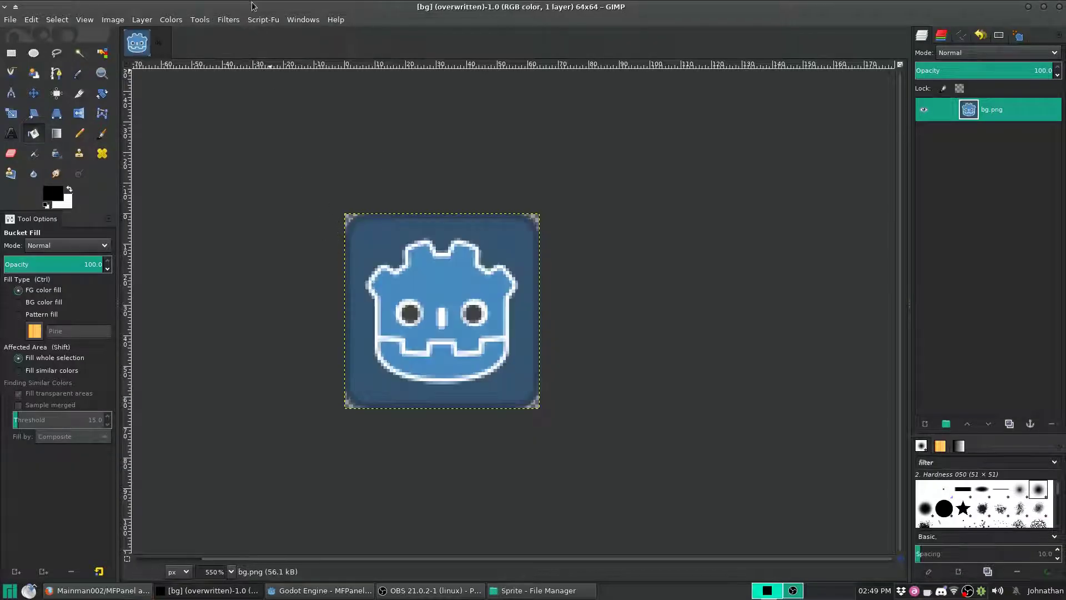
pyautogui.click(229, 19)
pyautogui.moveTo(345, 235)
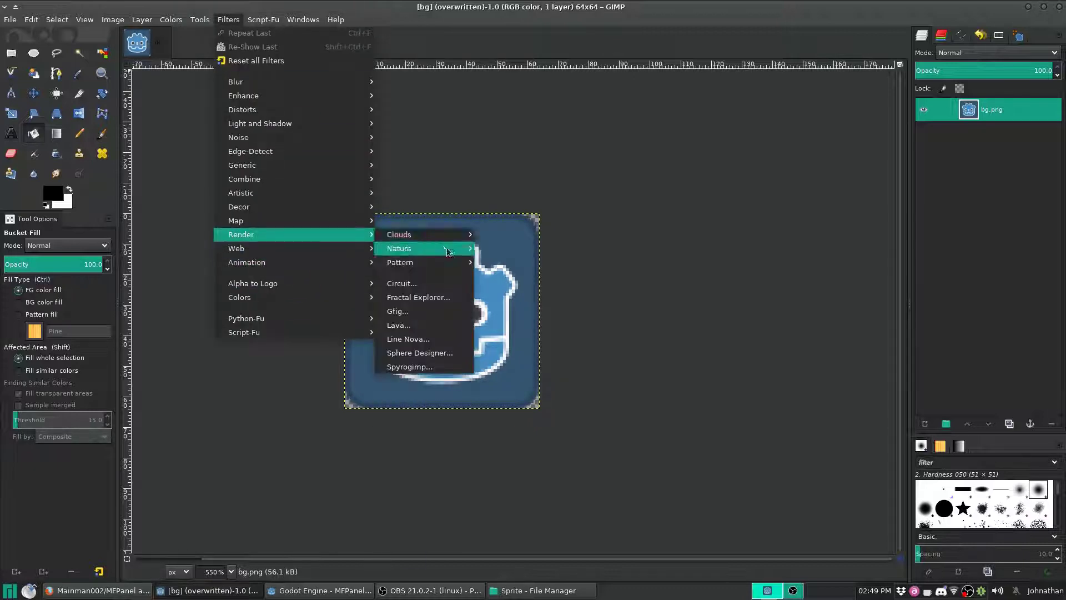
pyautogui.click(519, 262)
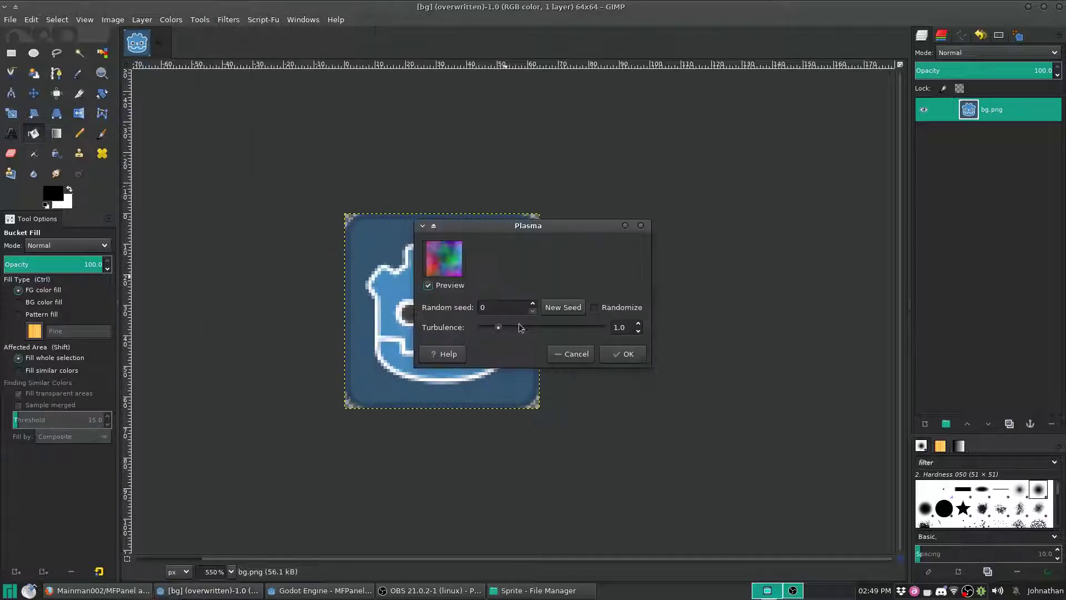
pyautogui.click(622, 353)
pyautogui.click(10, 20)
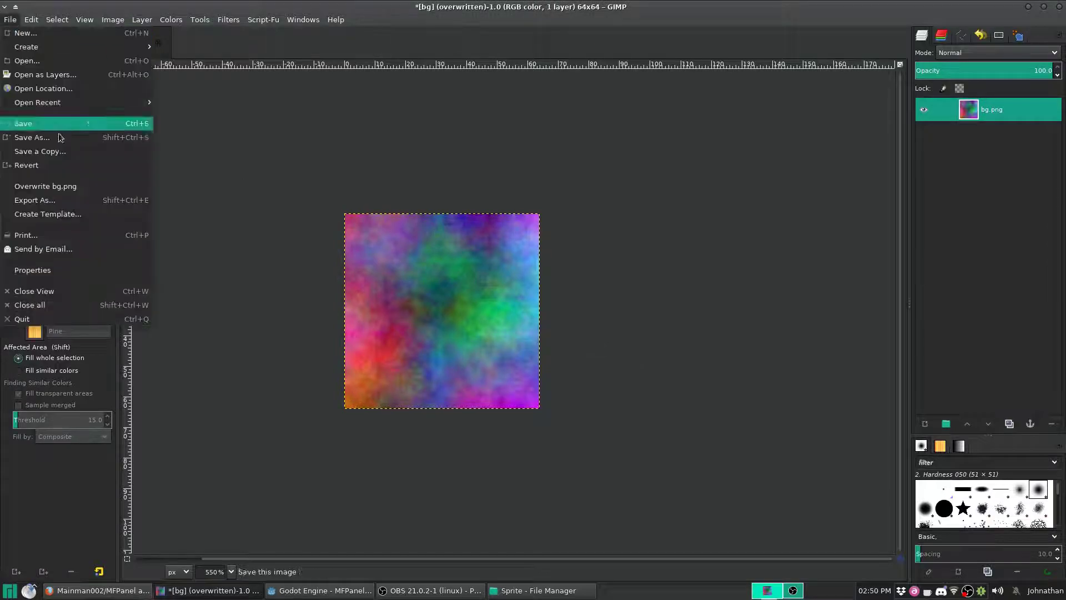
pyautogui.click(50, 186)
# In Godot, widen the MFPanel dock and switch its BG background off
pyautogui.click(356, 590)
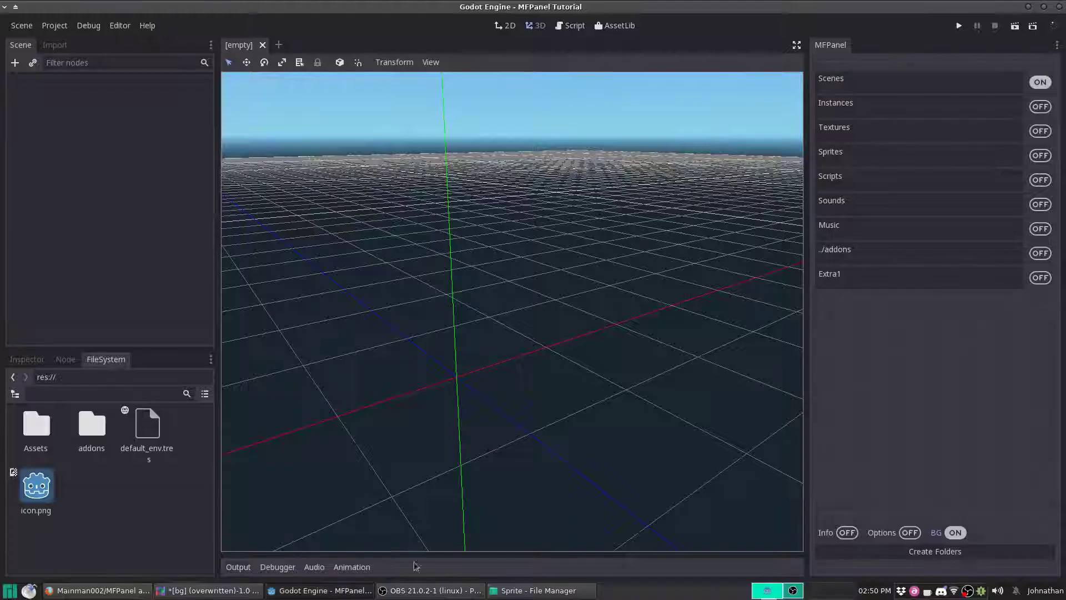
pyautogui.moveTo(808, 377)
pyautogui.mouseDown()
pyautogui.moveTo(585, 393)
pyautogui.moveTo(764, 384)
pyautogui.moveTo(822, 391)
pyautogui.mouseUp()
pyautogui.click(964, 534)
# Check the plasma bg.png in the Sprite folder, then undo GIMP's plasma to restore the Godot icon
pyautogui.click(500, 590)
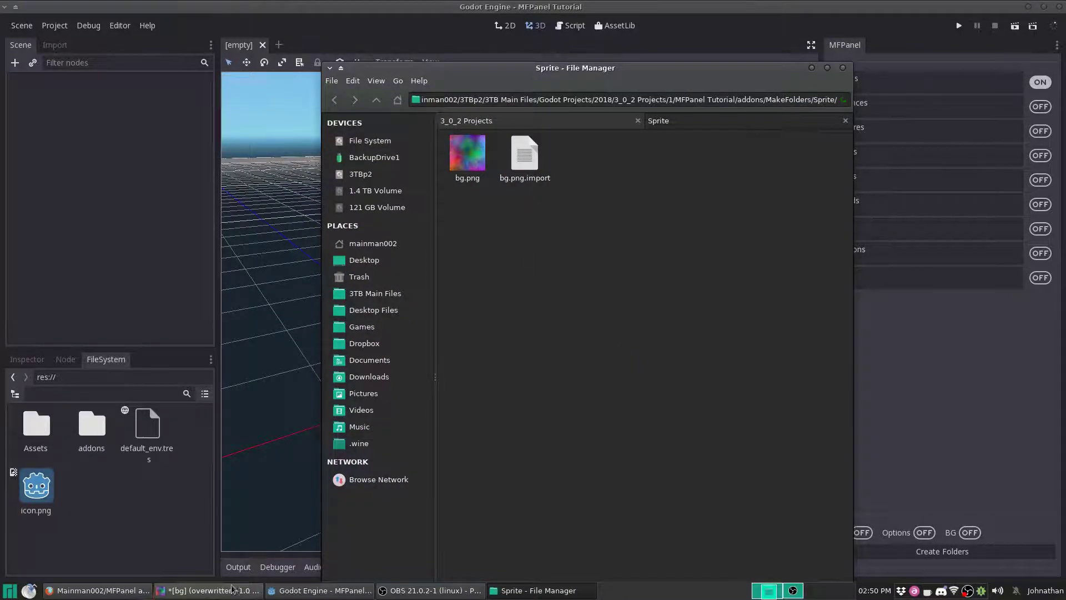
pyautogui.click(213, 595)
pyautogui.hotkey('ctrl', 'z')
# Overwrite bg.png with the restored Godot icon image and return to Godot
pyautogui.click(11, 20)
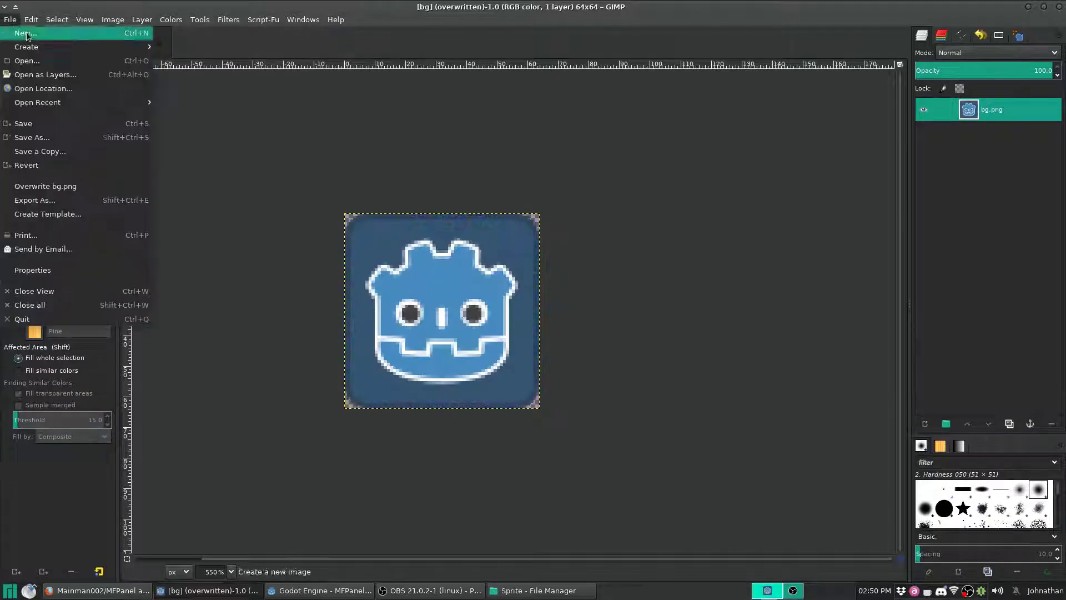
pyautogui.click(56, 185)
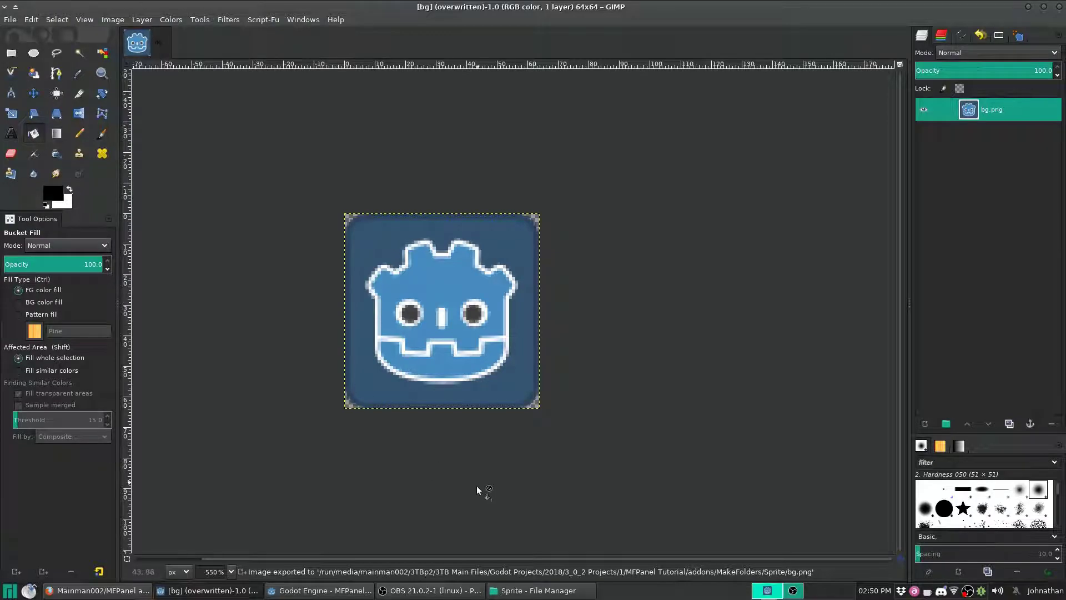
pyautogui.click(319, 591)
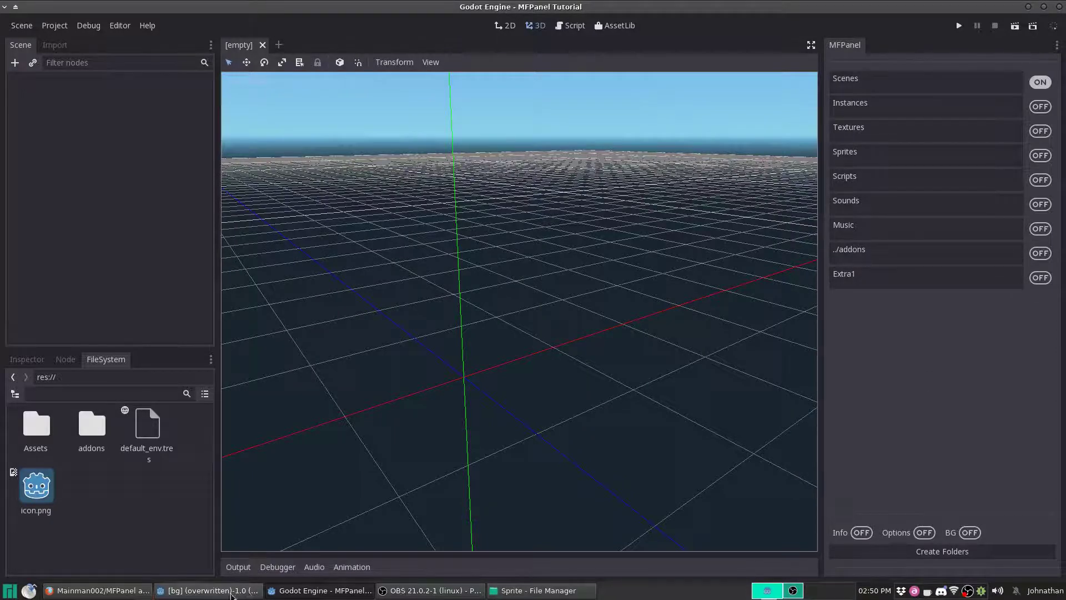
# View your assets on the Godot Asset Library site at 20 per page, then return to Godot's AssetLib
pyautogui.click(209, 591)
pyautogui.click(125, 592)
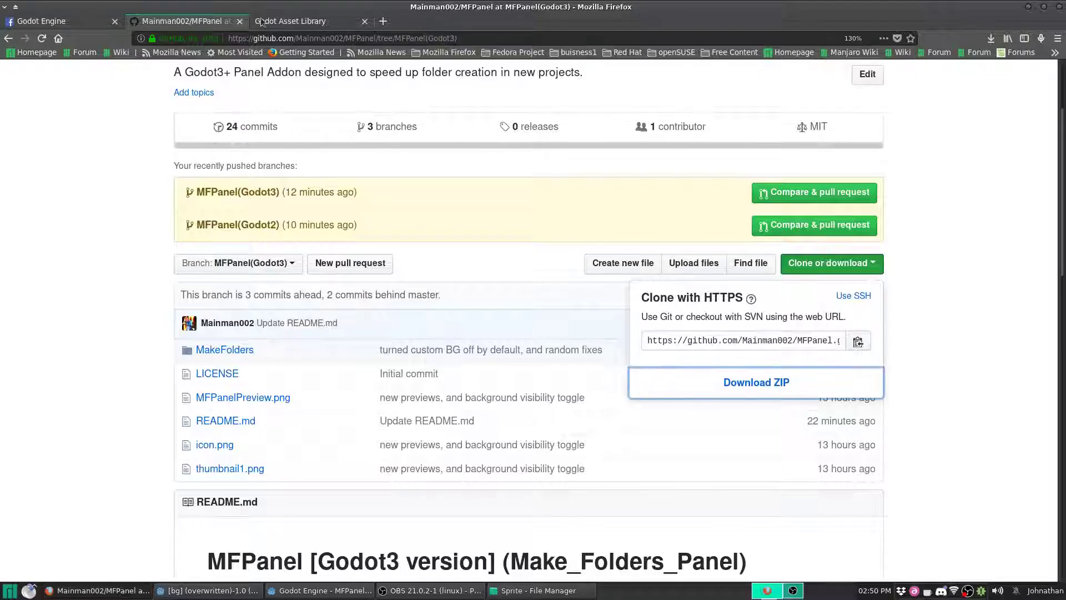
pyautogui.click(279, 20)
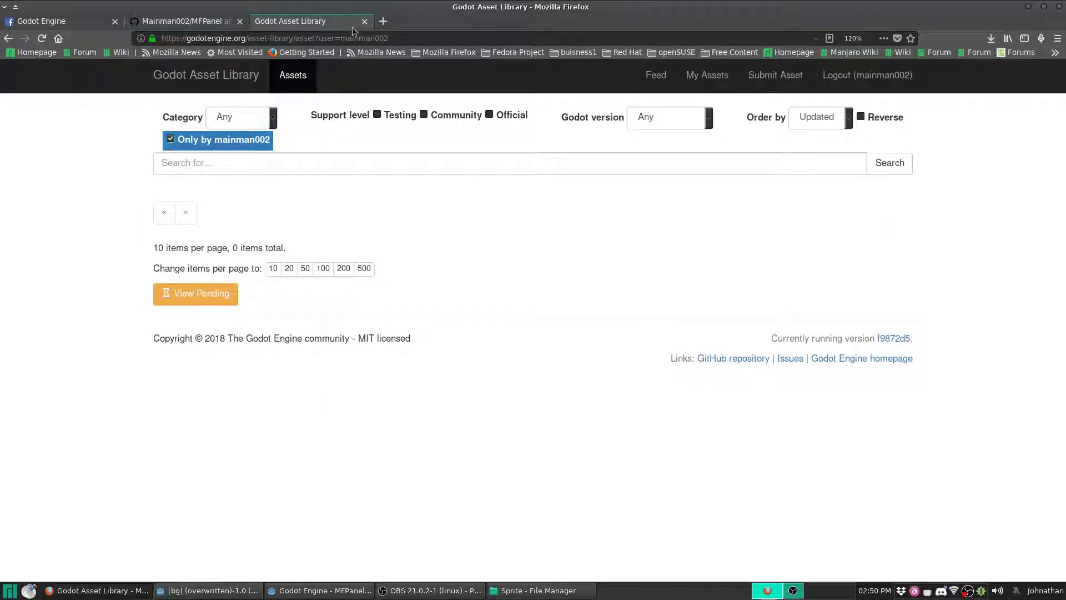
pyautogui.click(289, 268)
pyautogui.click(328, 590)
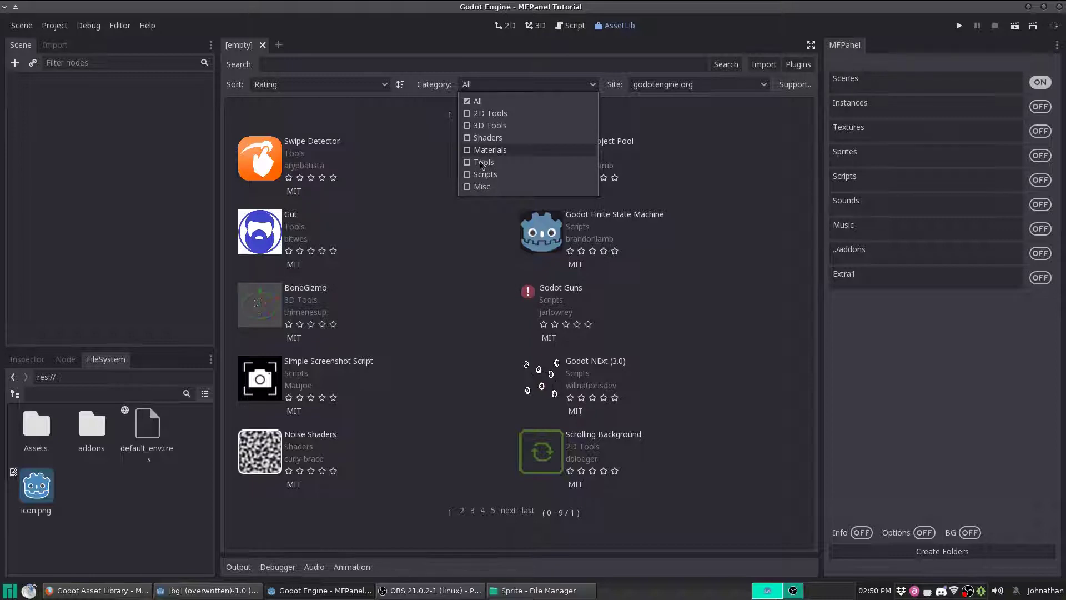
# Pick Tools in the AssetLib Category filter, listing eight assets such as Gut and PCKManager
pyautogui.click(492, 163)
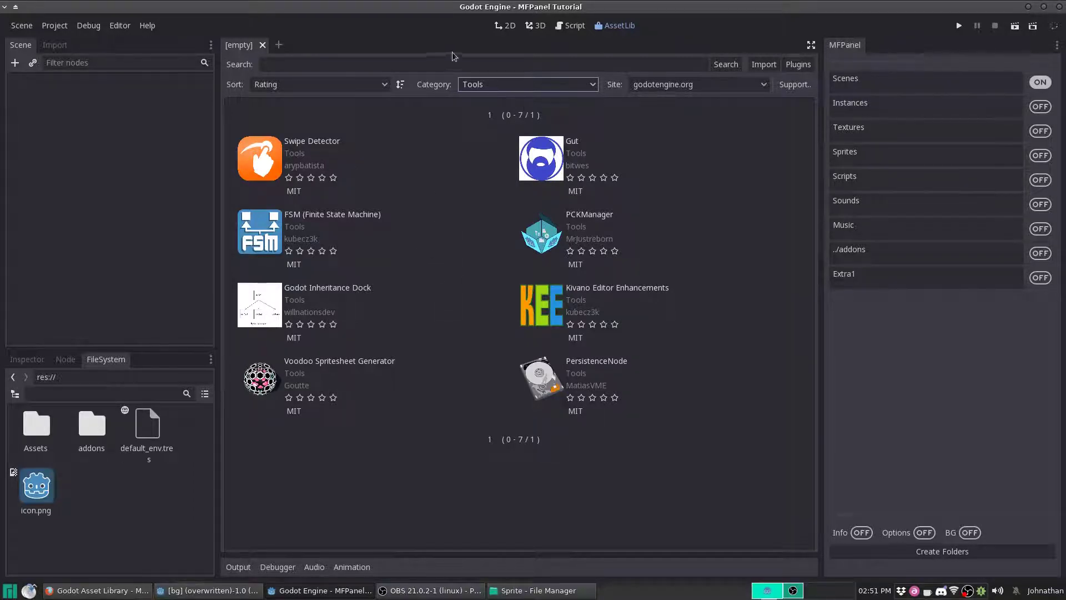
# Return to the 3D viewport, narrow the MFPanel dock, and move it to the upper-left dock
pyautogui.click(497, 28)
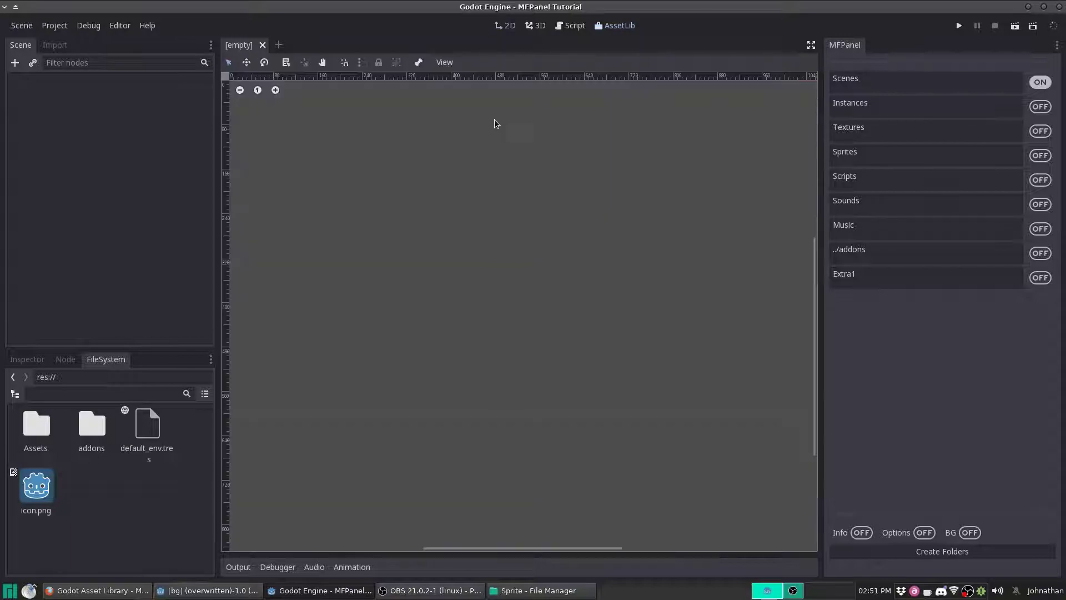
pyautogui.click(535, 25)
pyautogui.moveTo(495, 295); pyautogui.dragTo(728, 295, button='middle')
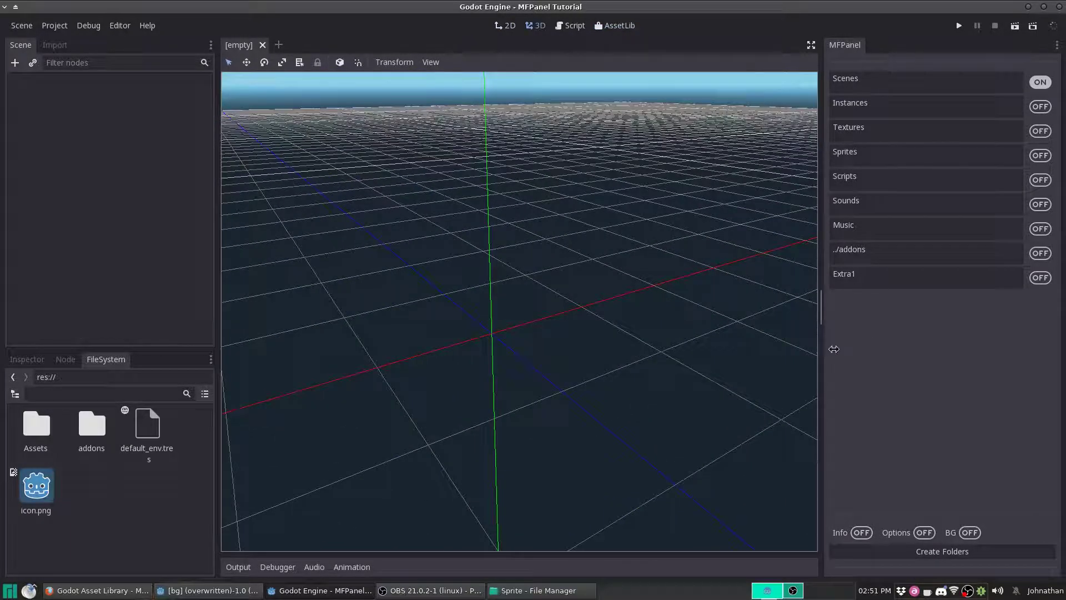
pyautogui.moveTo(821, 348); pyautogui.dragTo(835, 348)
pyautogui.click(1057, 46)
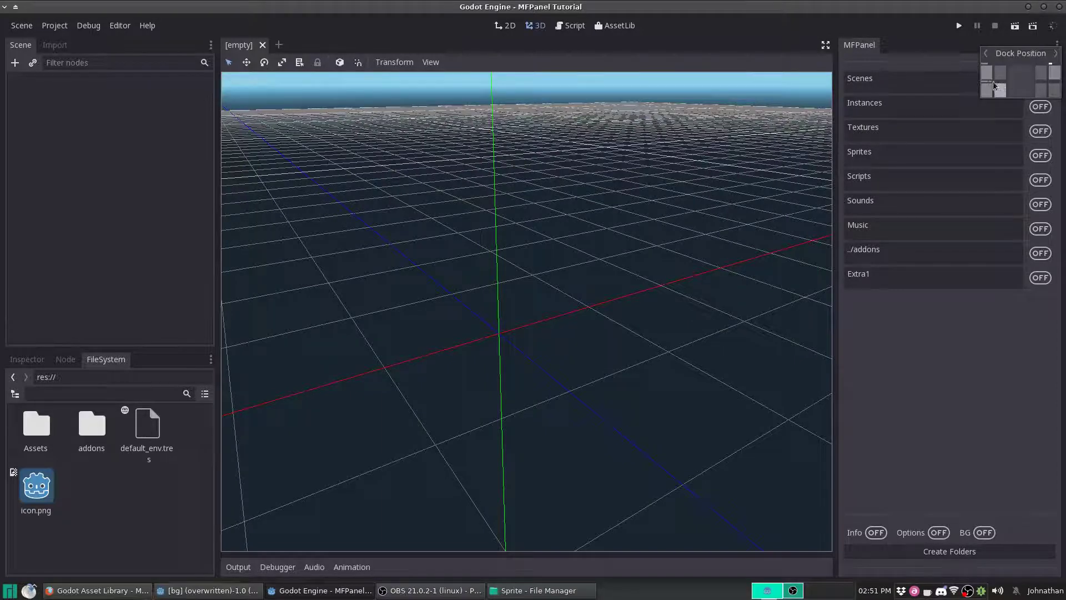
pyautogui.click(987, 72)
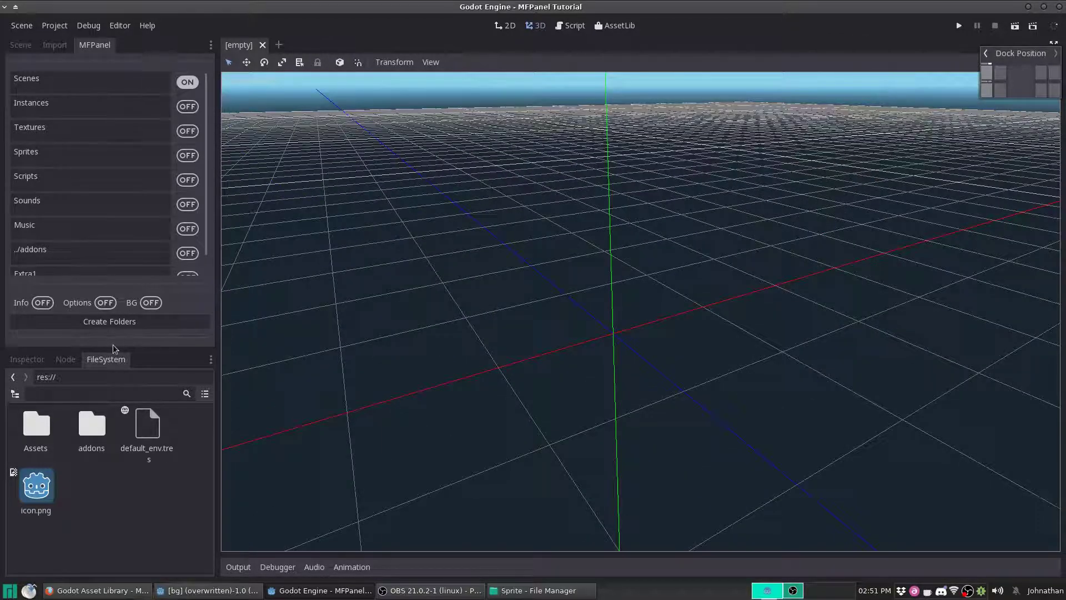
# Move MFPanel to the lower-left dock and toggle its info text and extra folder options
pyautogui.click(210, 45)
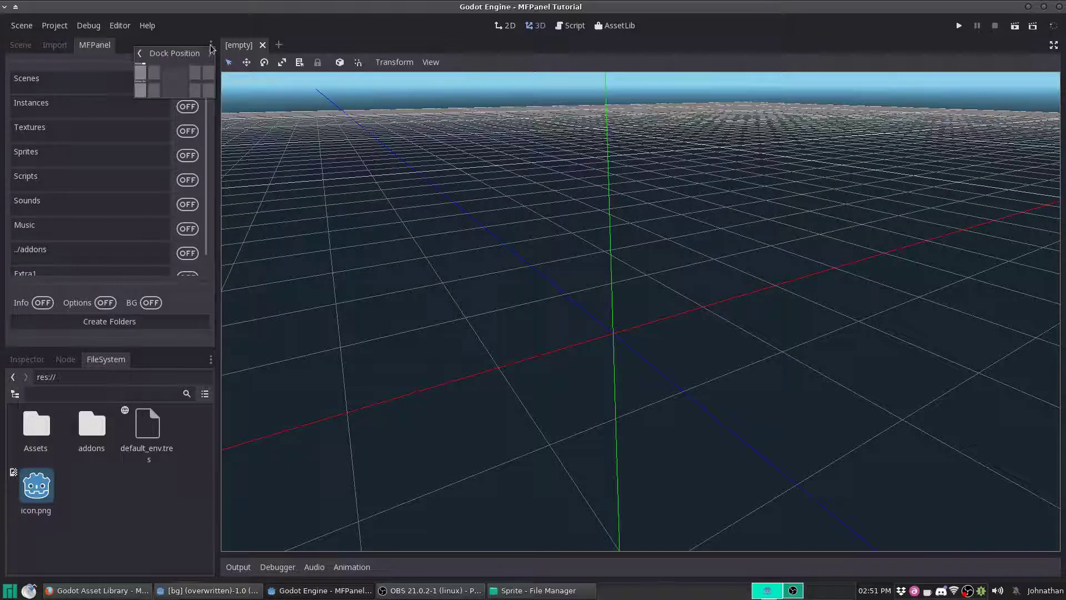
pyautogui.click(141, 90)
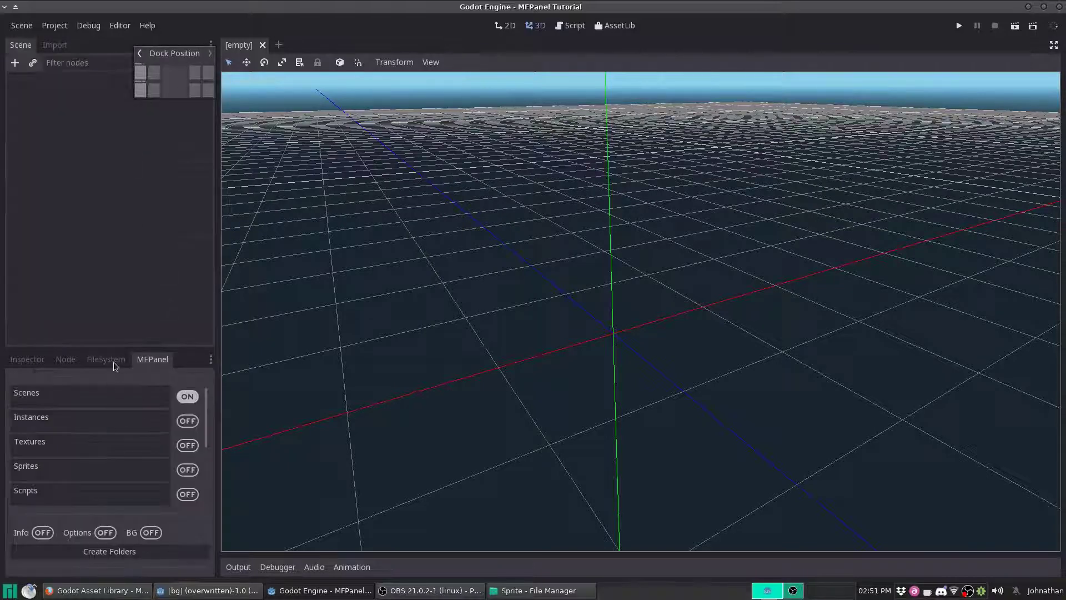
pyautogui.click(42, 532)
pyautogui.click(105, 532)
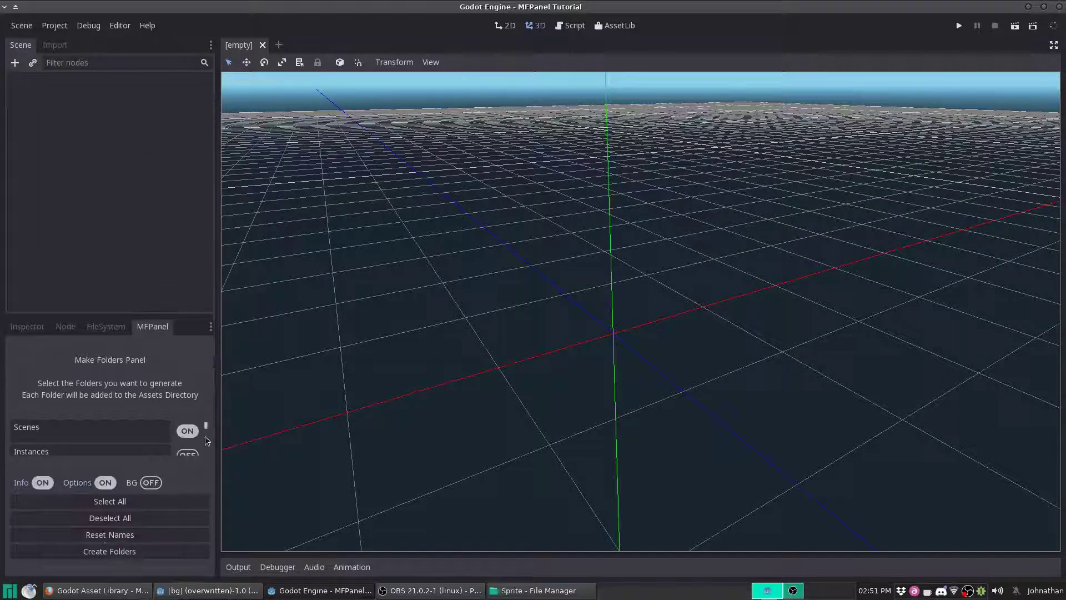
pyautogui.click(105, 532)
pyautogui.click(43, 531)
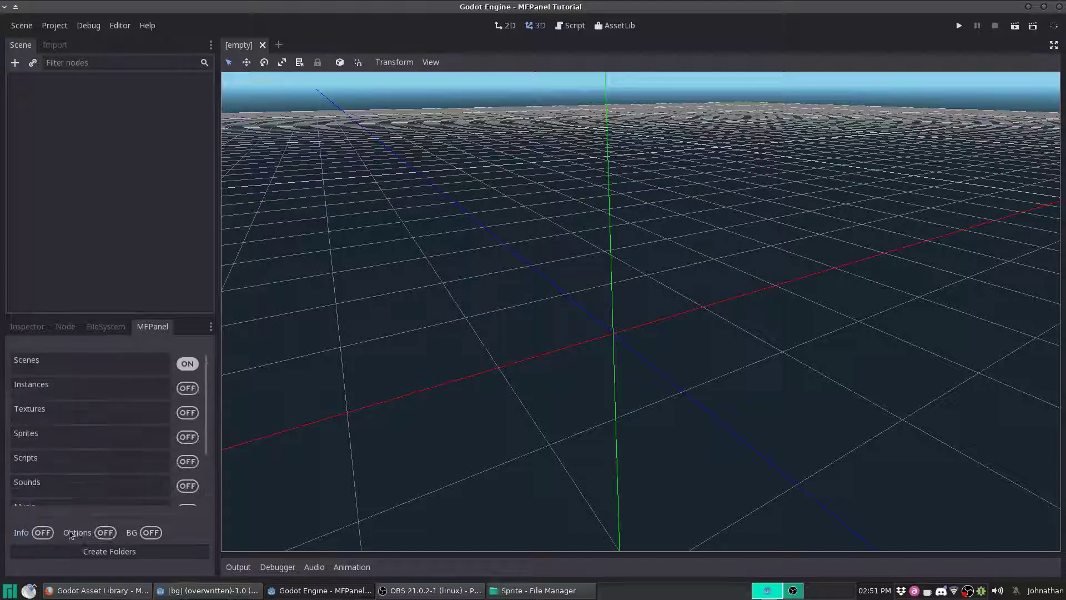
pyautogui.click(104, 531)
pyautogui.click(105, 483)
# Dock MFPanel upper-left again, shrink it above the Inspector, and adjust the left docks' width
pyautogui.click(211, 328)
pyautogui.click(147, 352)
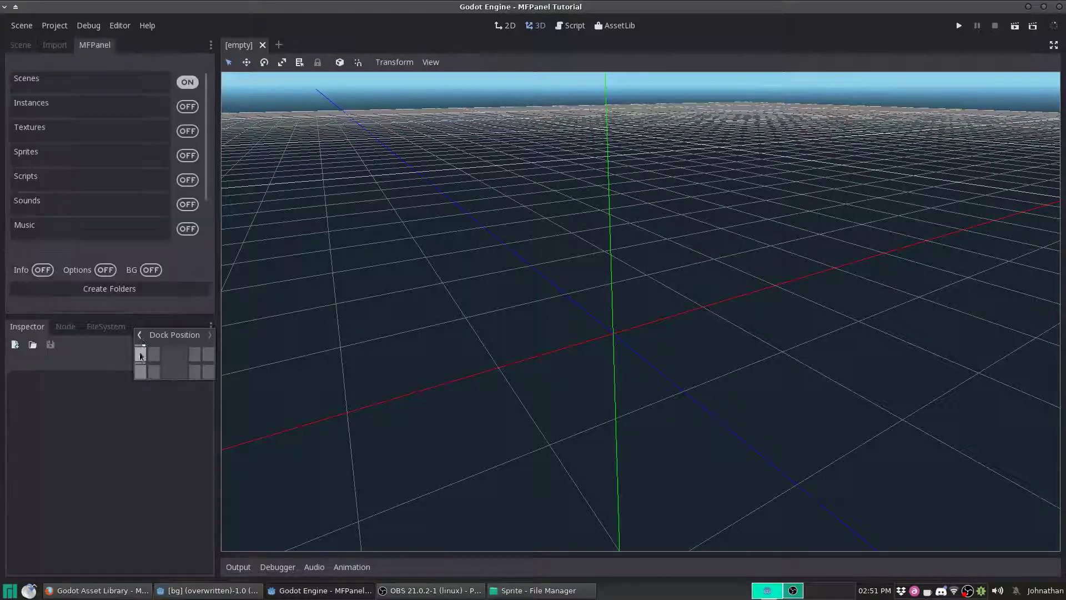
pyautogui.moveTo(110, 316); pyautogui.dragTo(113, 70)
pyautogui.moveTo(215, 134); pyautogui.dragTo(133, 136)
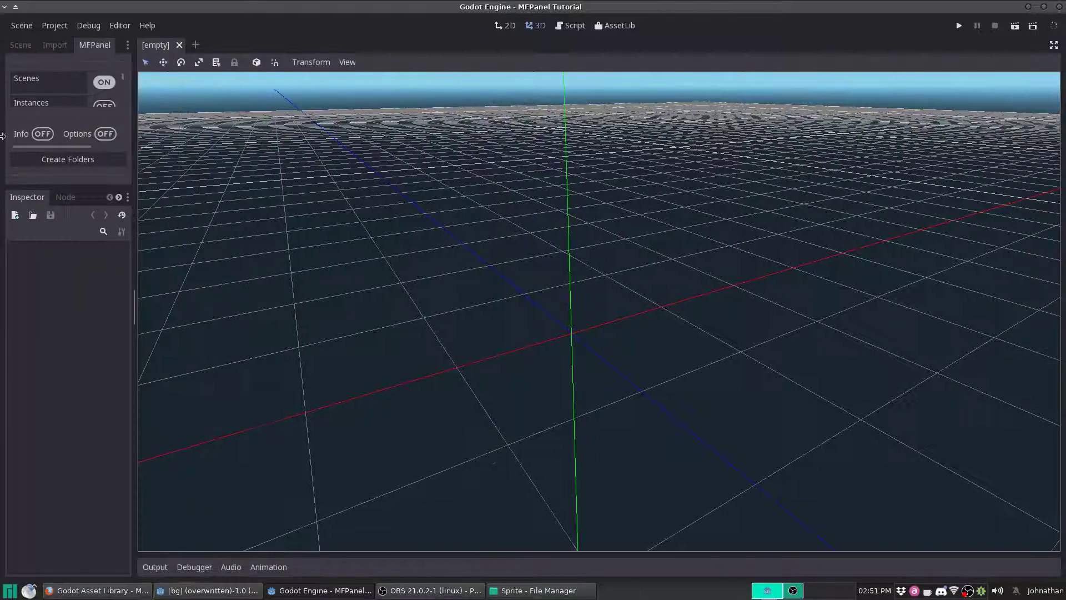
pyautogui.moveTo(133, 222); pyautogui.dragTo(258, 222)
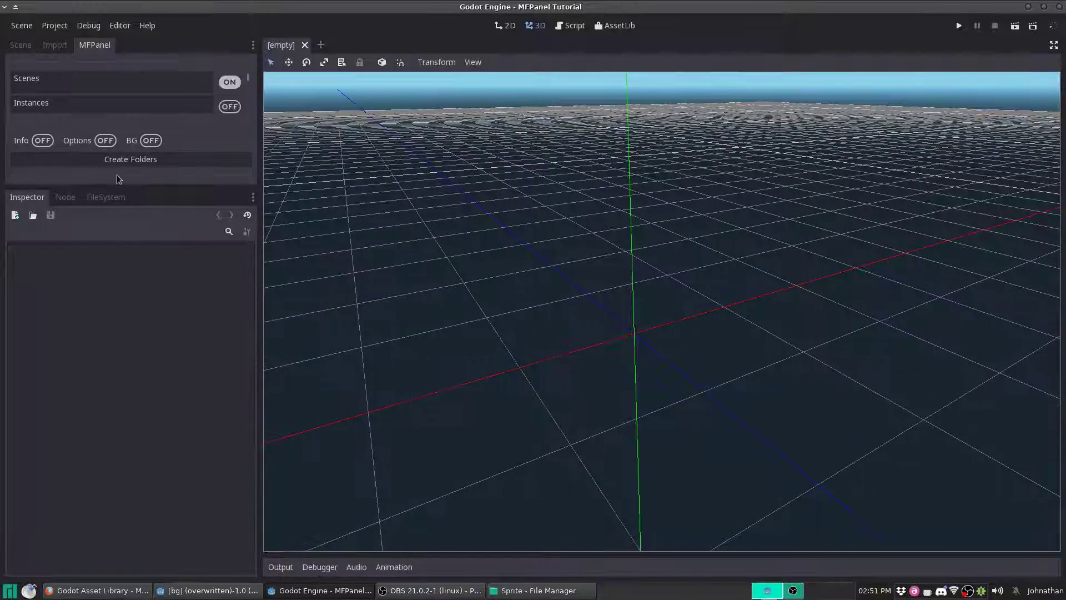